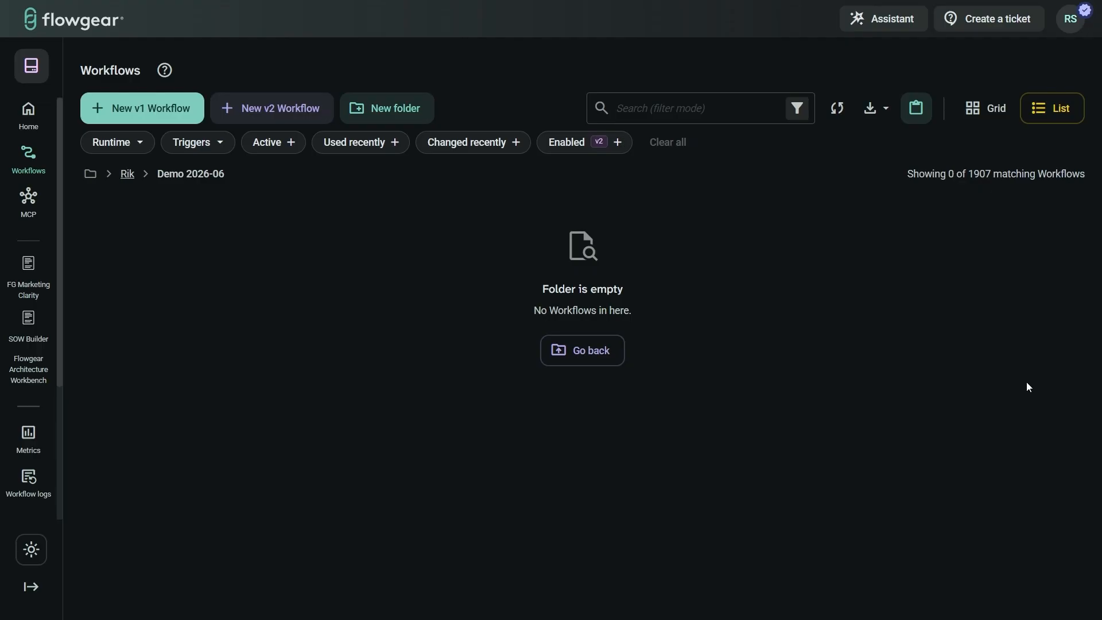
Step: Create the blank v2 workflow Teal Bottle and close the Assistant so the canvas fills the editor
left_click(279, 120)
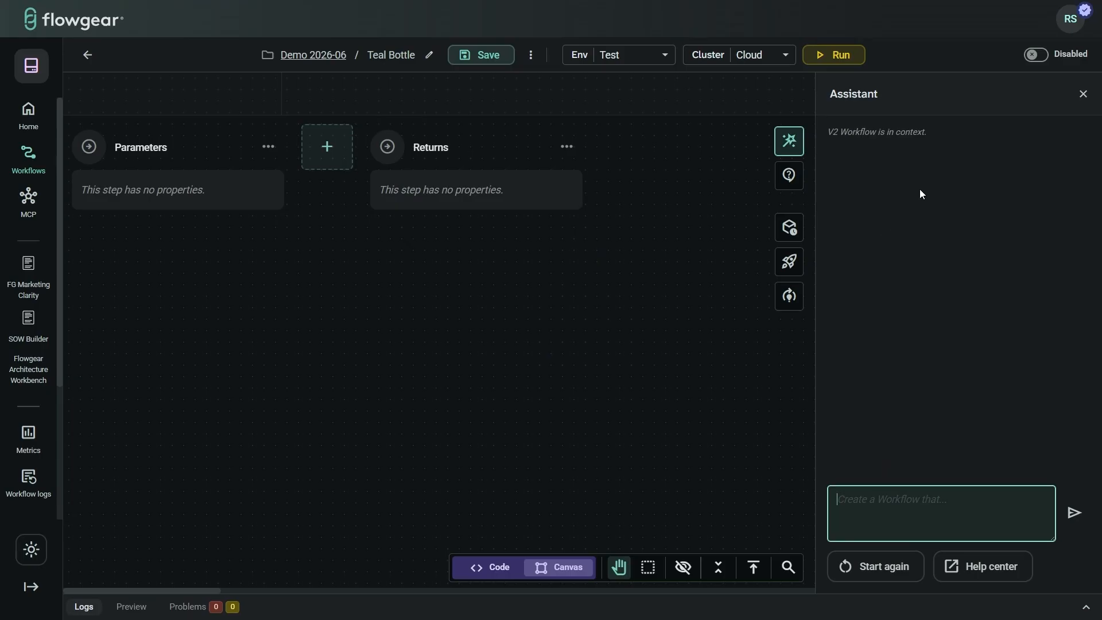
left_click(1083, 95)
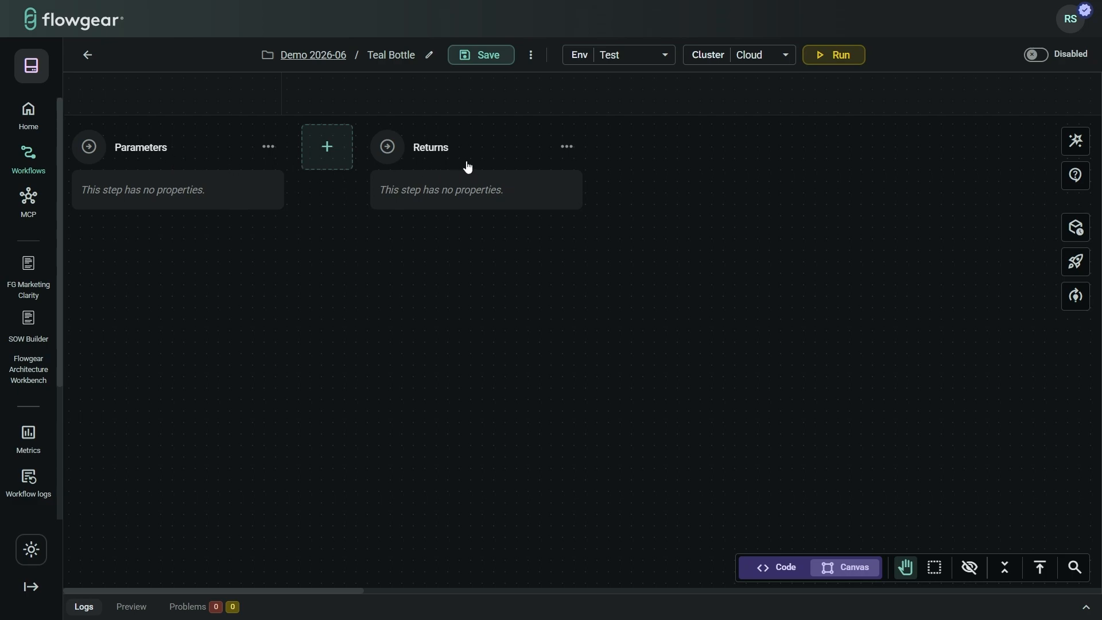
Step: Add a step between Parameters and Returns, searching 'sal' and choosing the Salesforce Query method
left_click(325, 154)
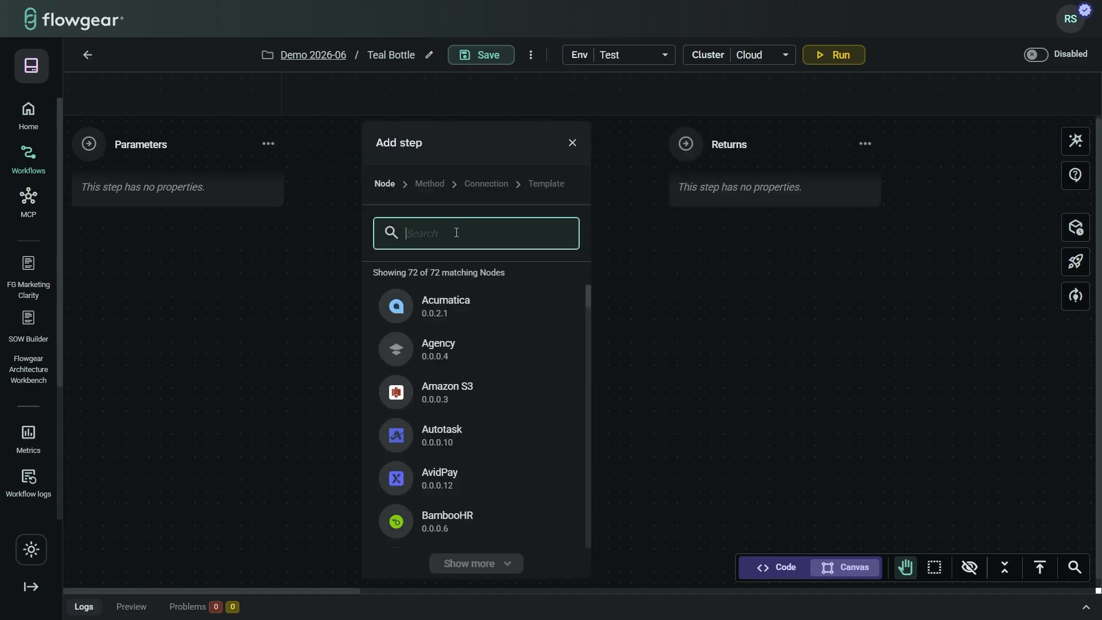
type("sa")
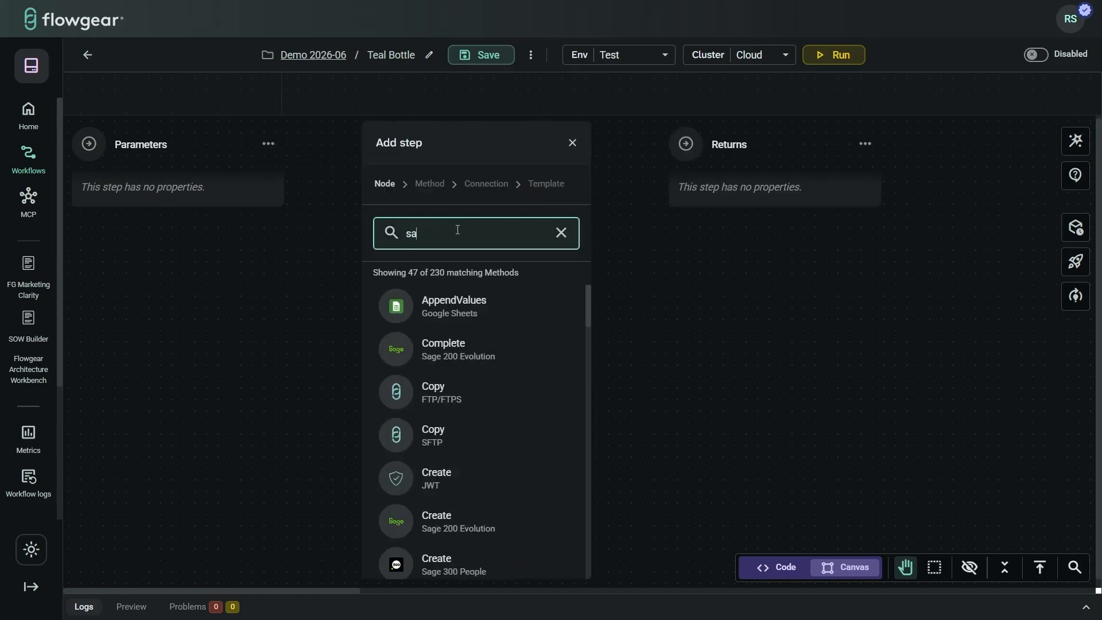
type("les")
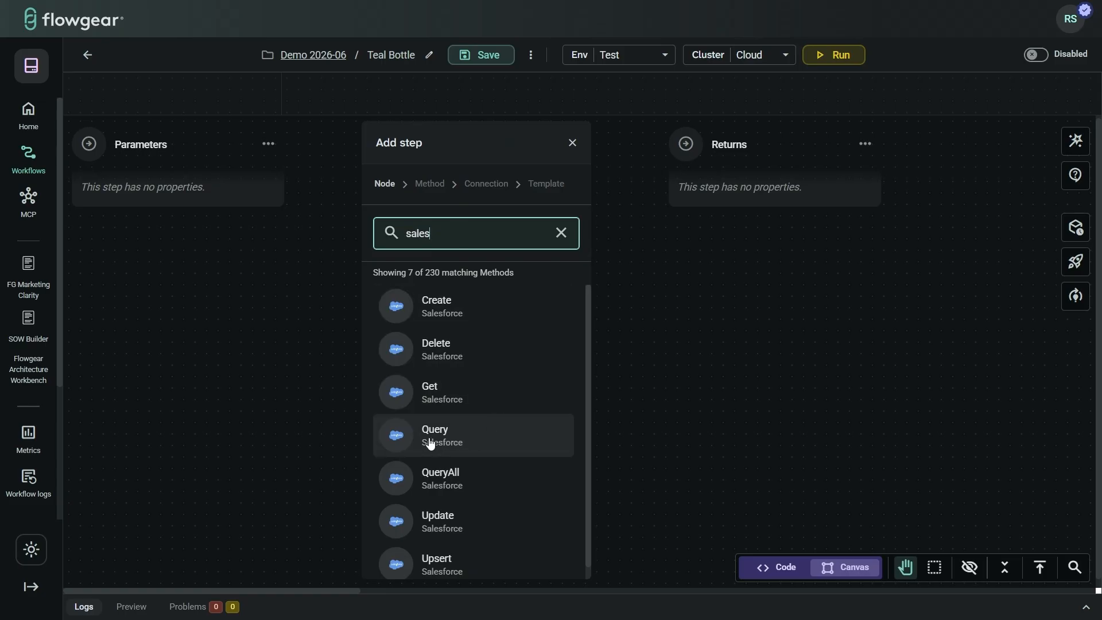
left_click(473, 441)
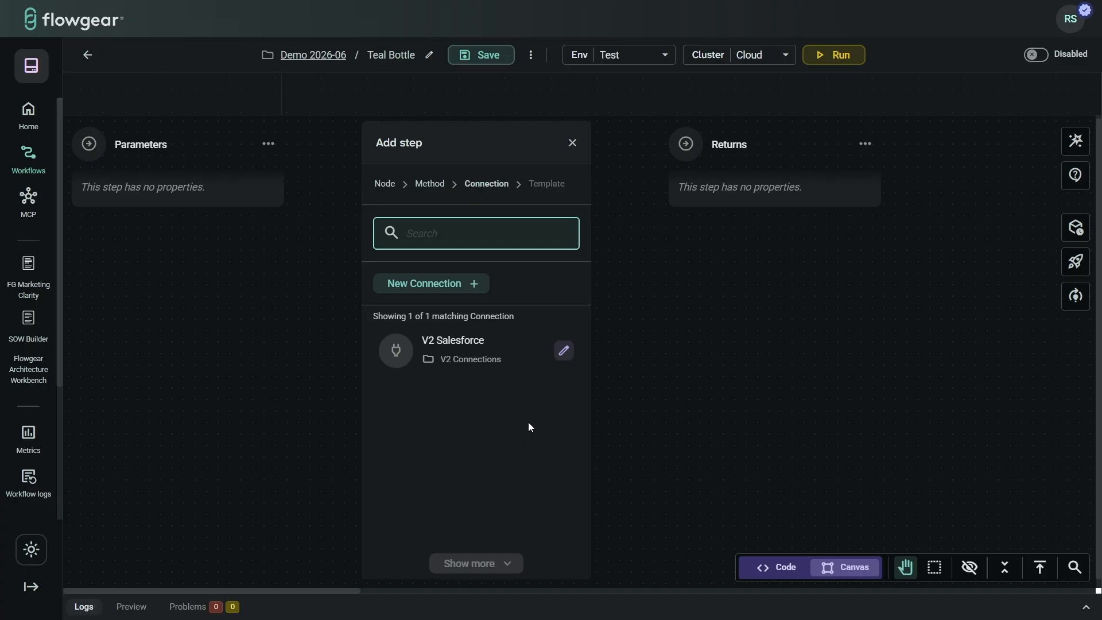
Step: Run a successful Test on the V2 Salesforce connection, then return to the Teal Bottle workflow
left_click(564, 351)
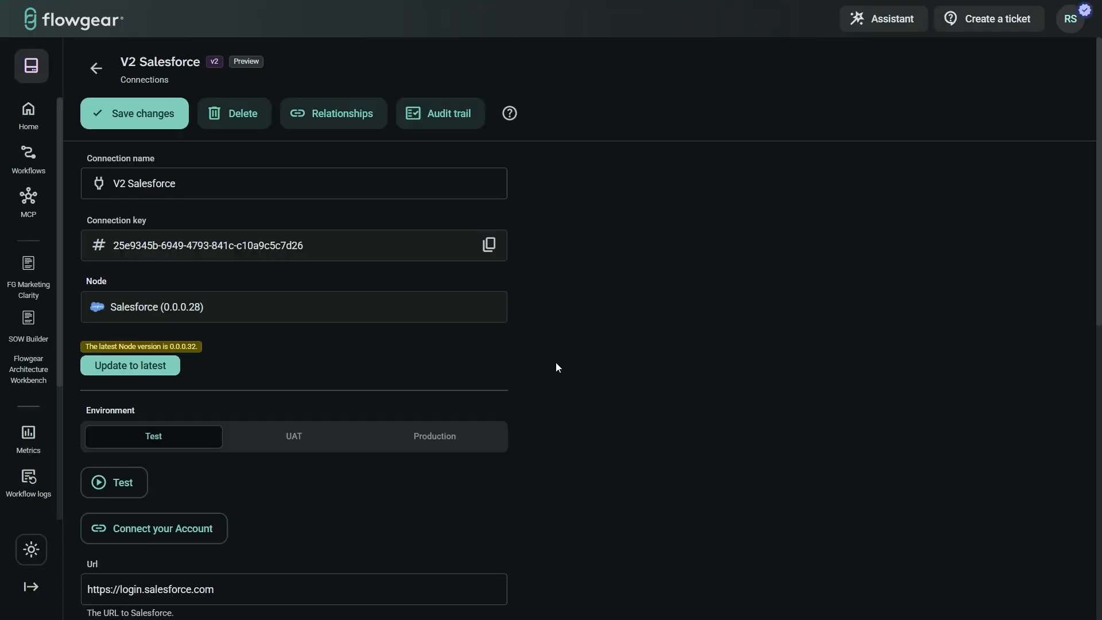
left_click(189, 186)
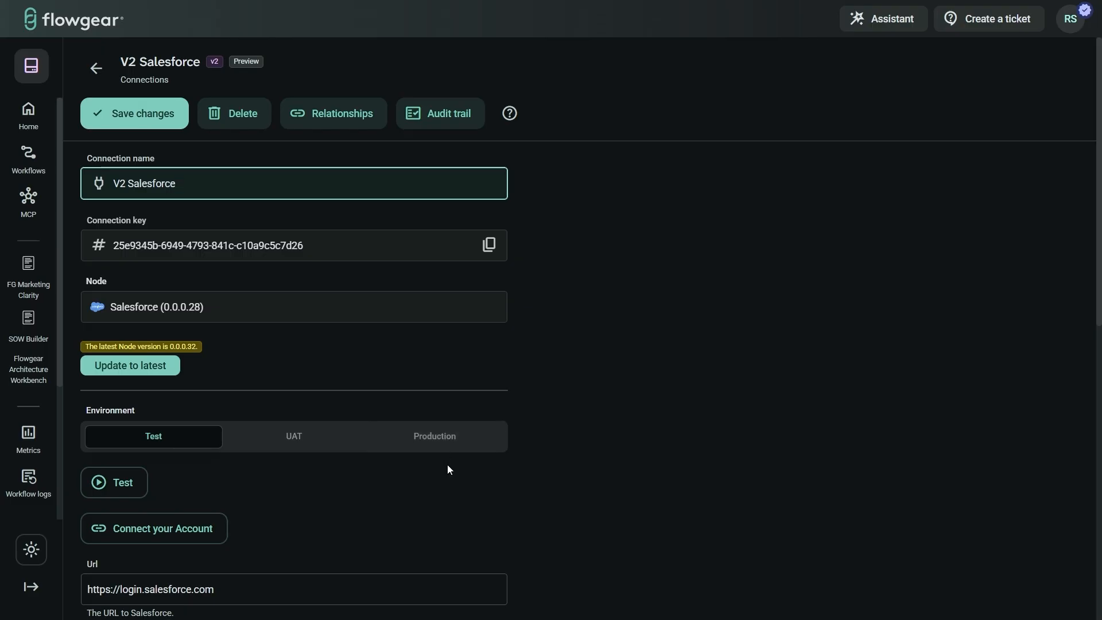
left_click(118, 495)
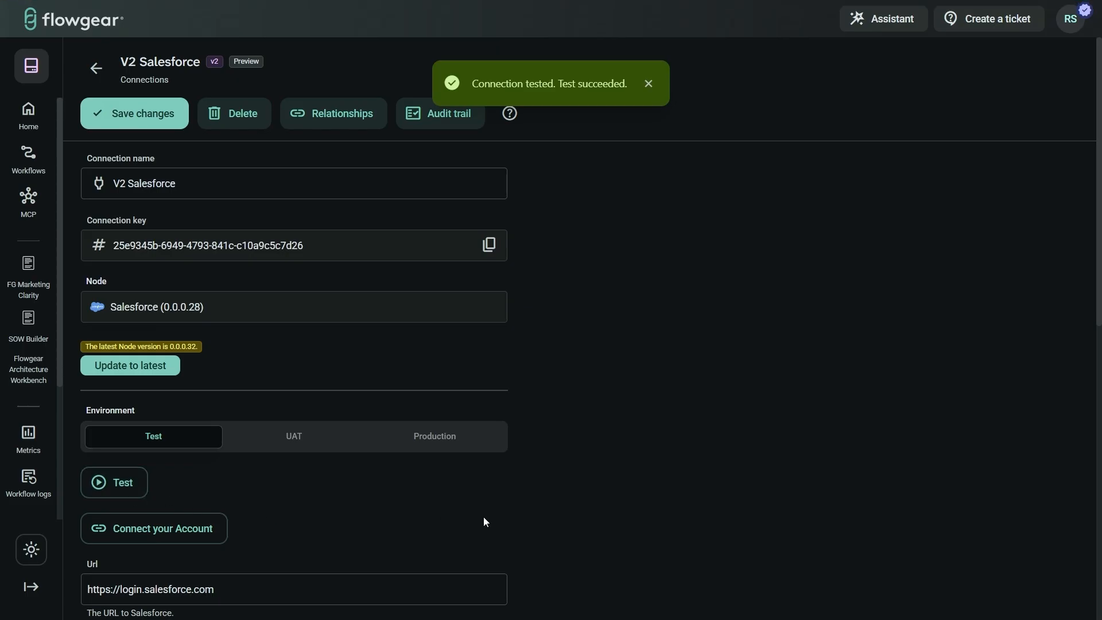
left_click(649, 84)
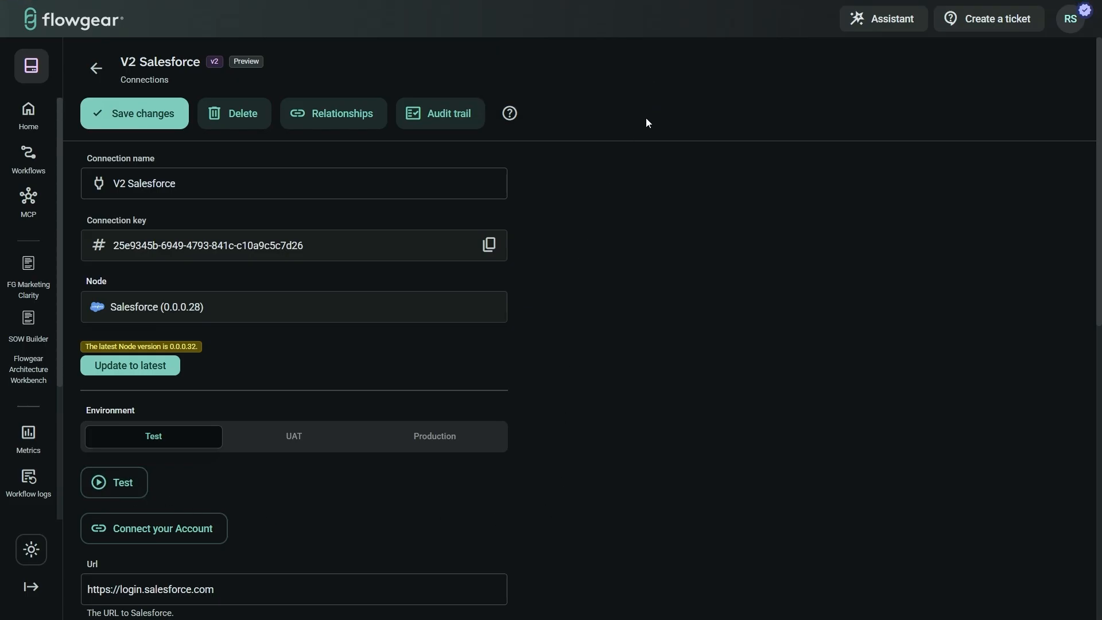
key("ctrl+w")
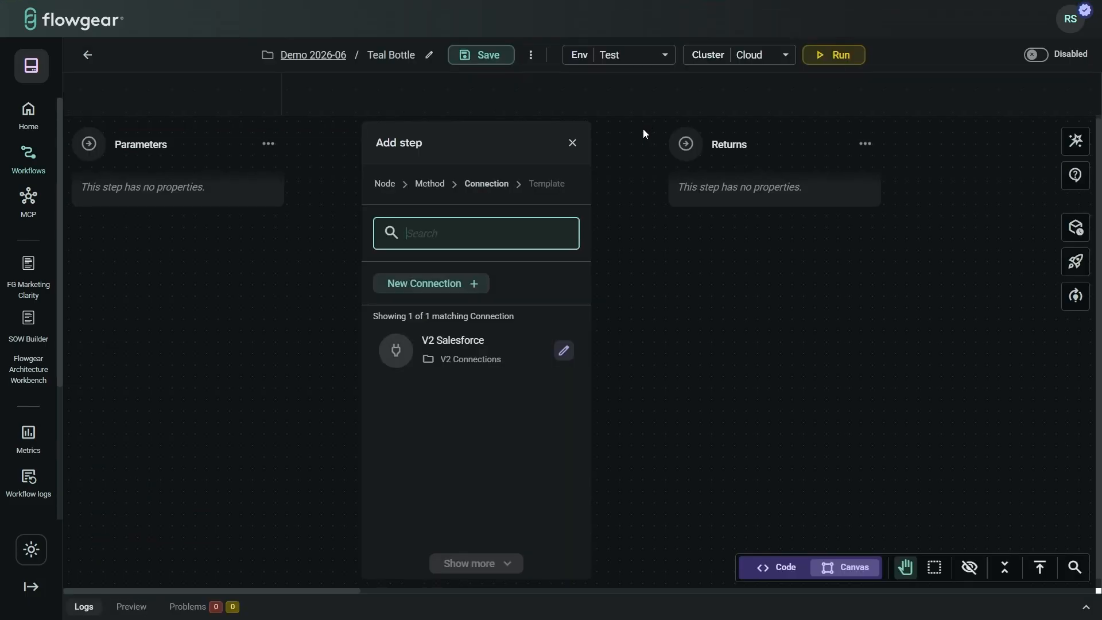
Step: Choose the V2 Salesforce connection and apply the Query Contact template to create the queryContact step
left_click(464, 350)
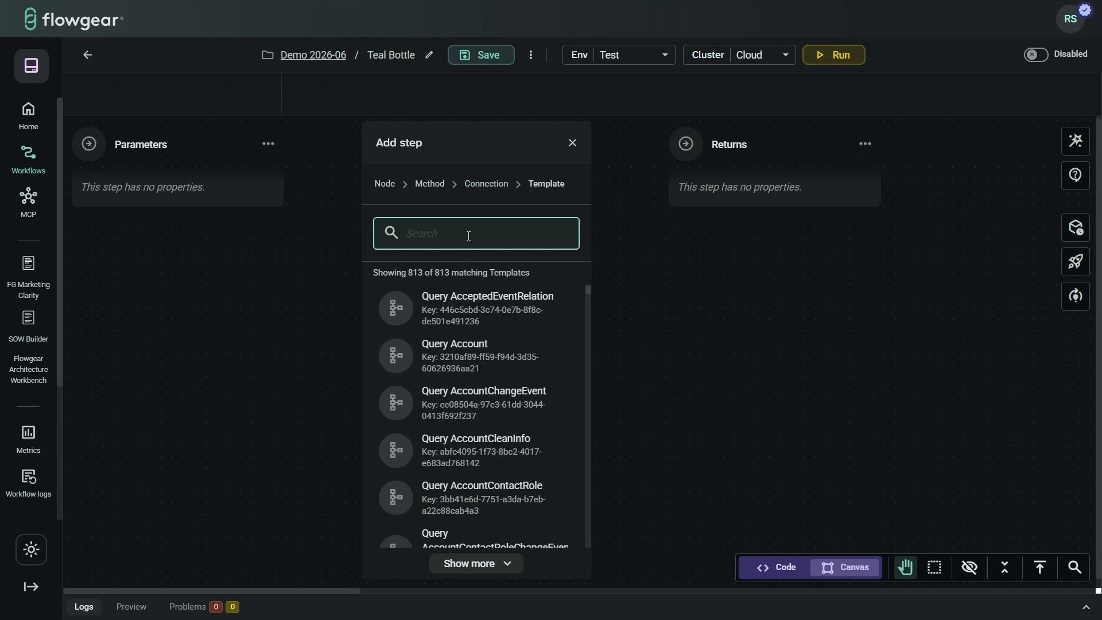
type("query con")
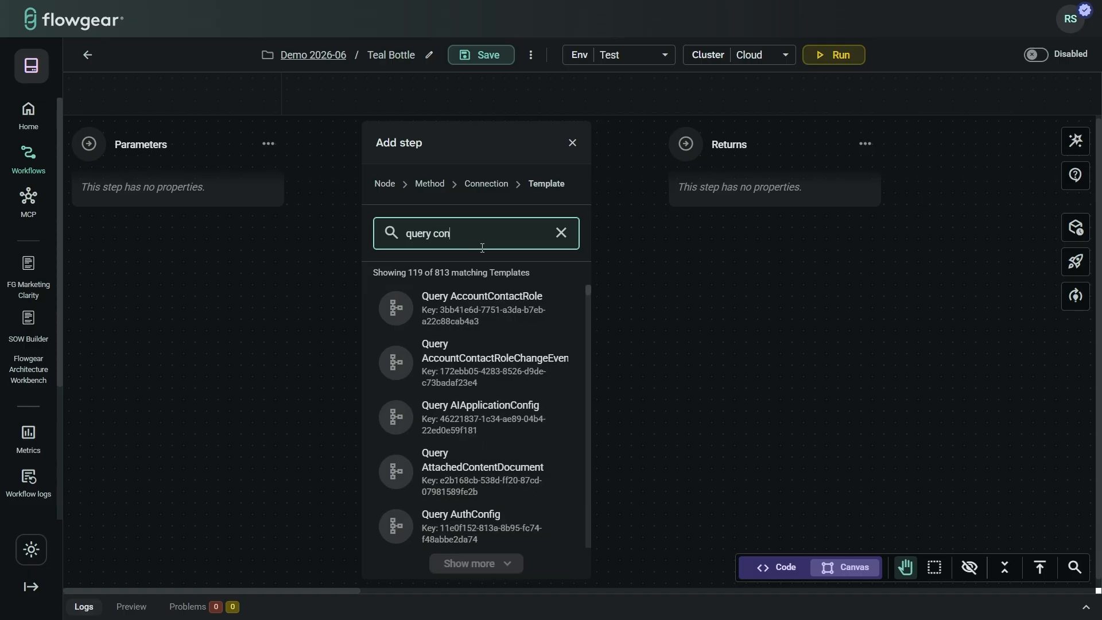
type("tact")
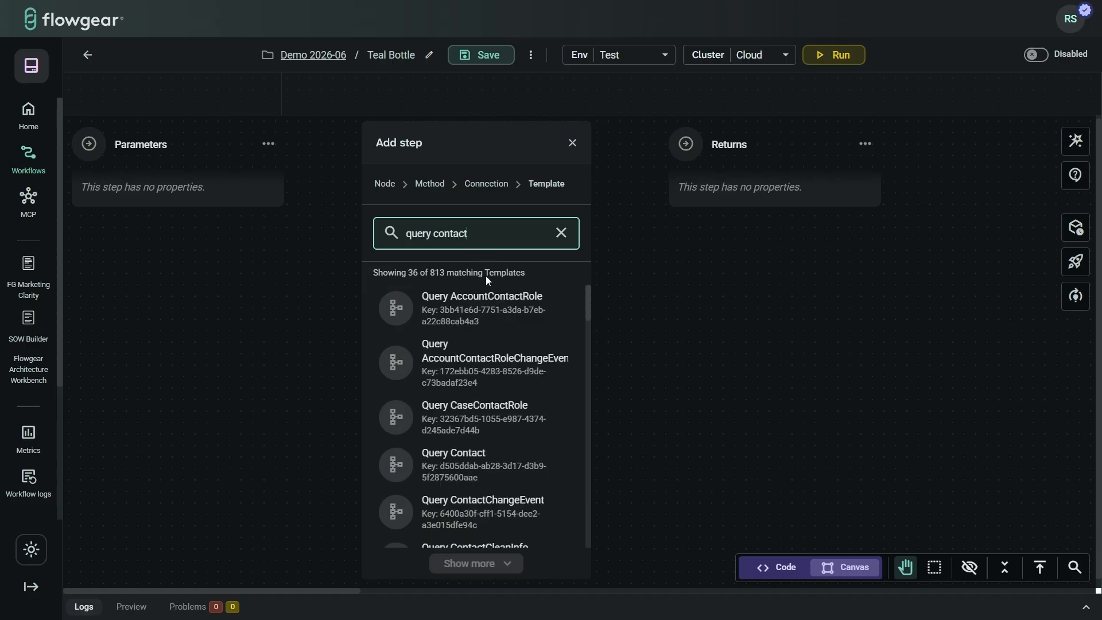
left_click(469, 463)
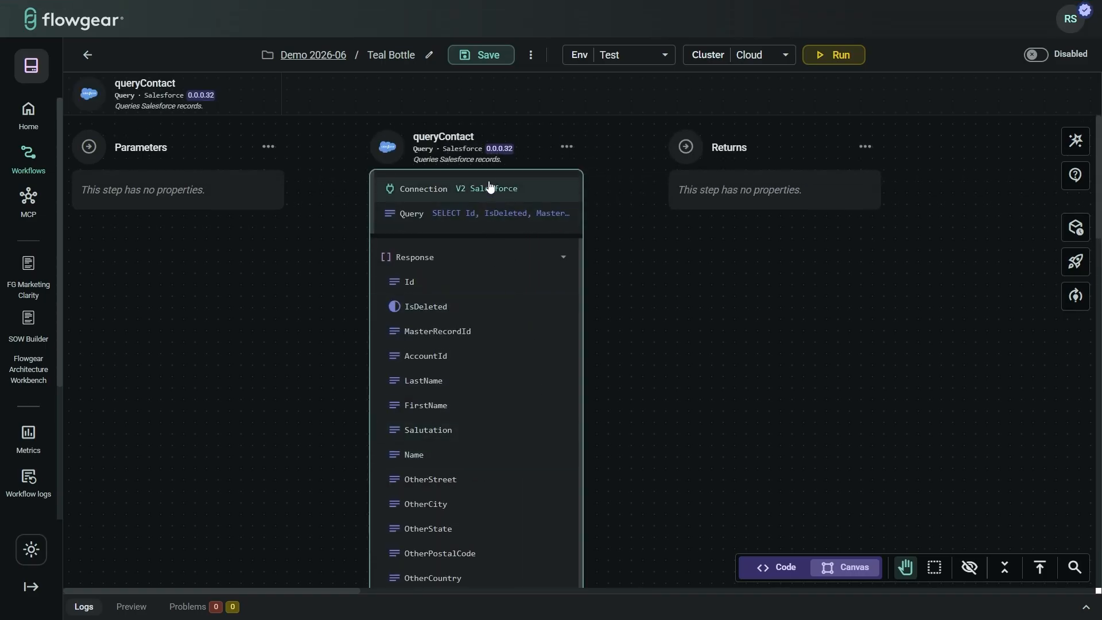
left_click(441, 216)
left_click(1062, 94)
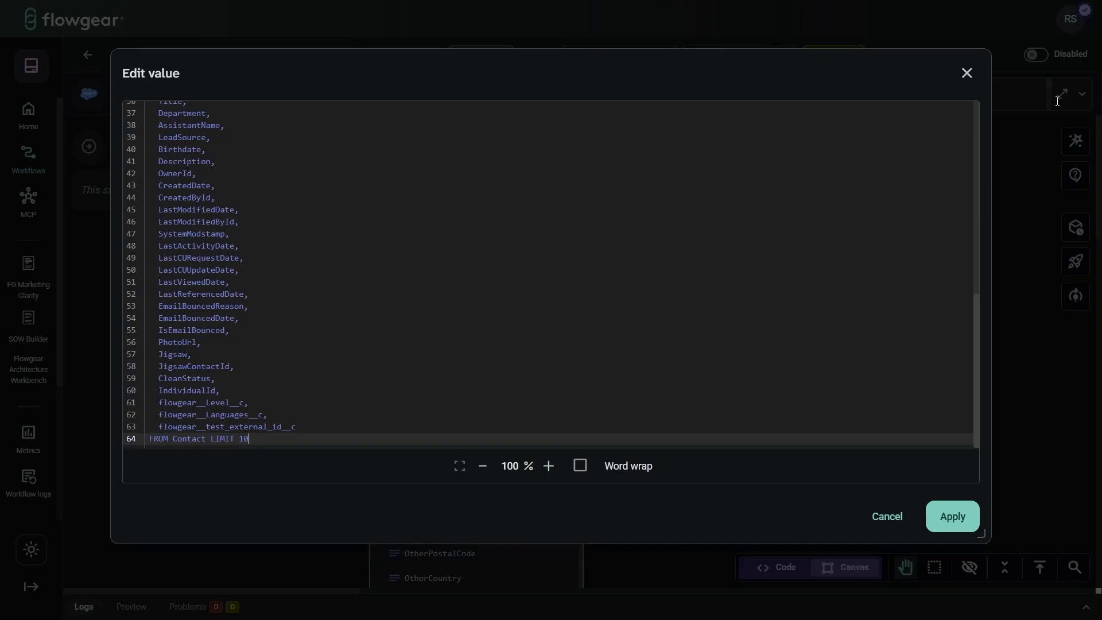
scroll(928, 224, "up", 10)
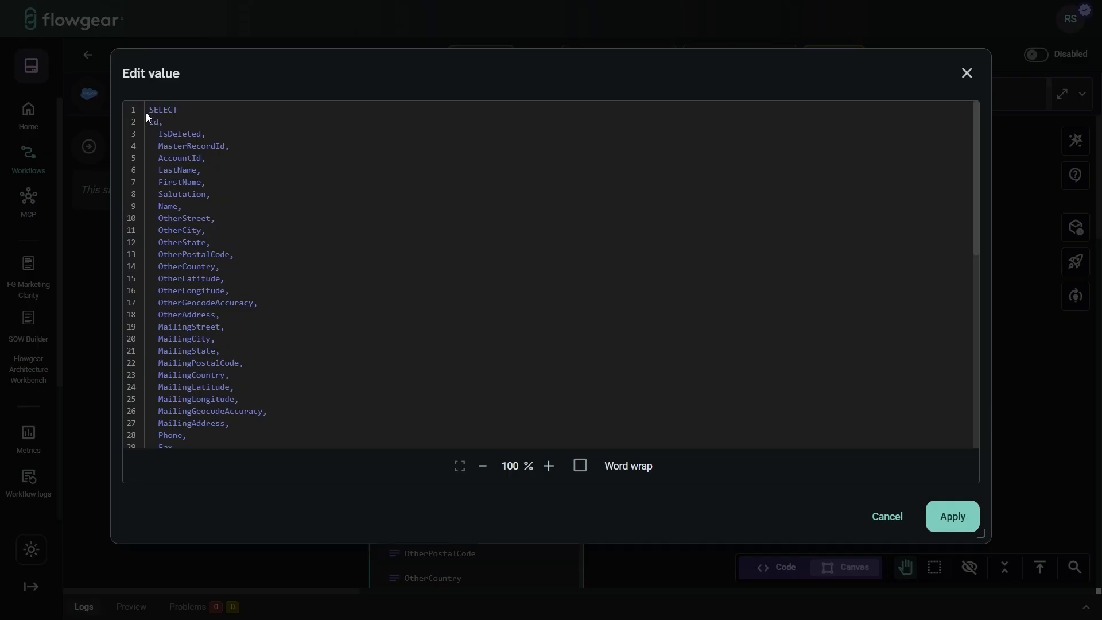
left_click(195, 111)
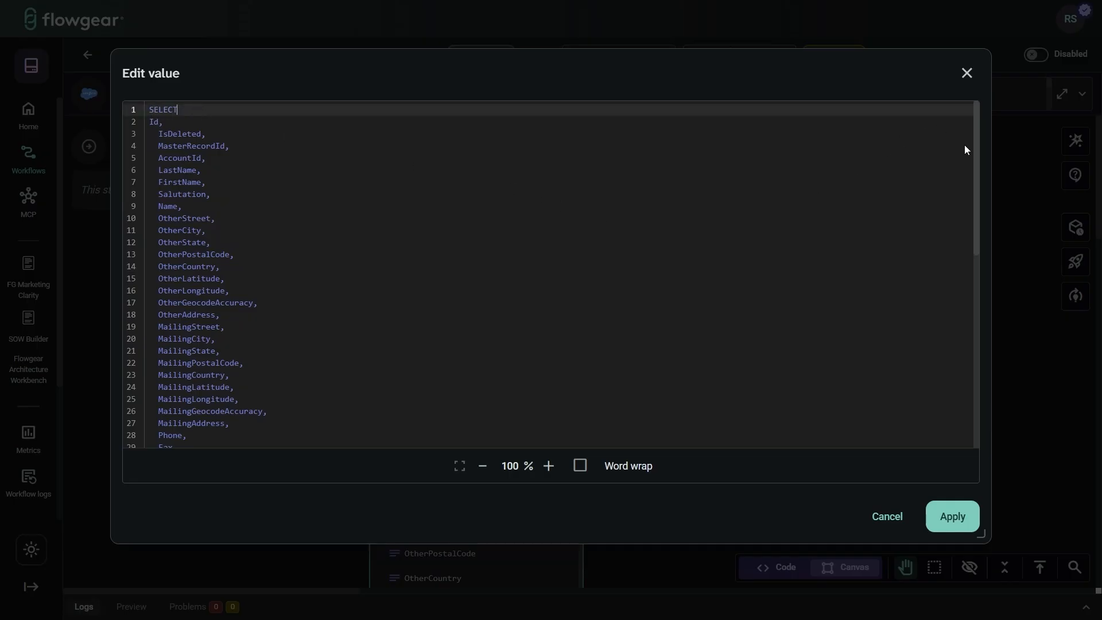
left_click_drag(972, 171, 699, 438)
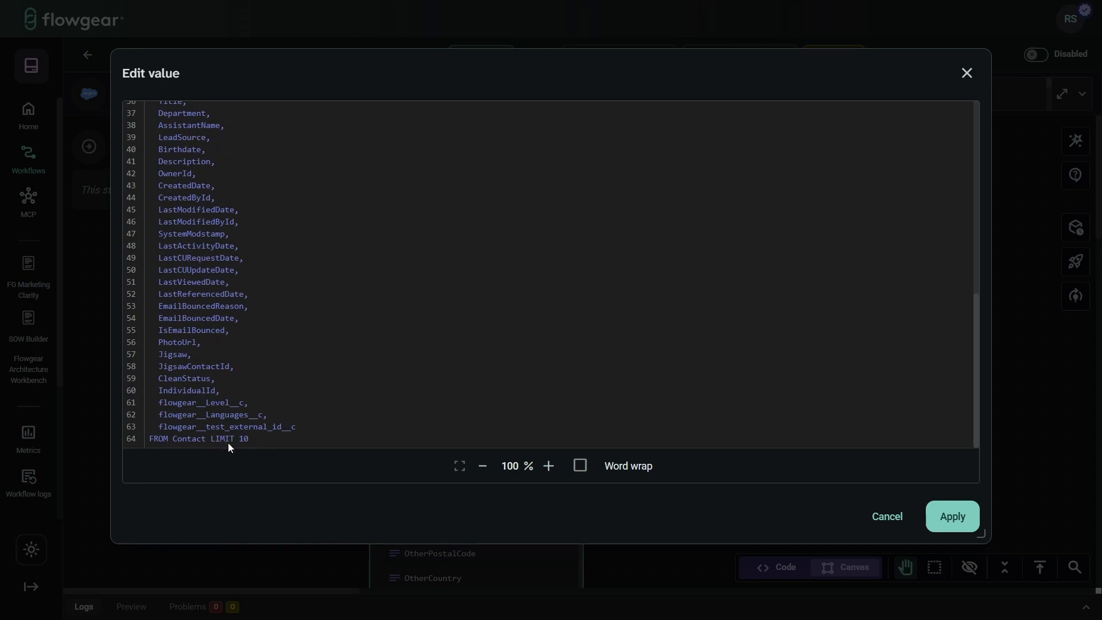
left_click(950, 517)
left_click(729, 373)
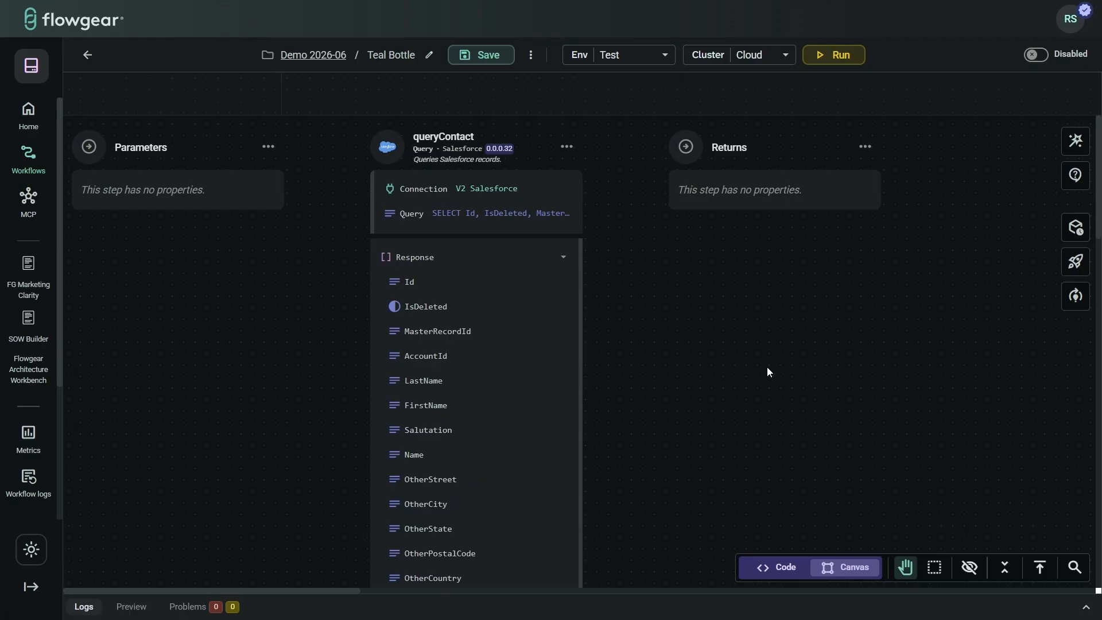
Step: After queryContact, add a Sage Intacct Mutate step on Flowgear Sandbox using the 'Create a contact' template
left_click_drag(808, 371, 653, 370)
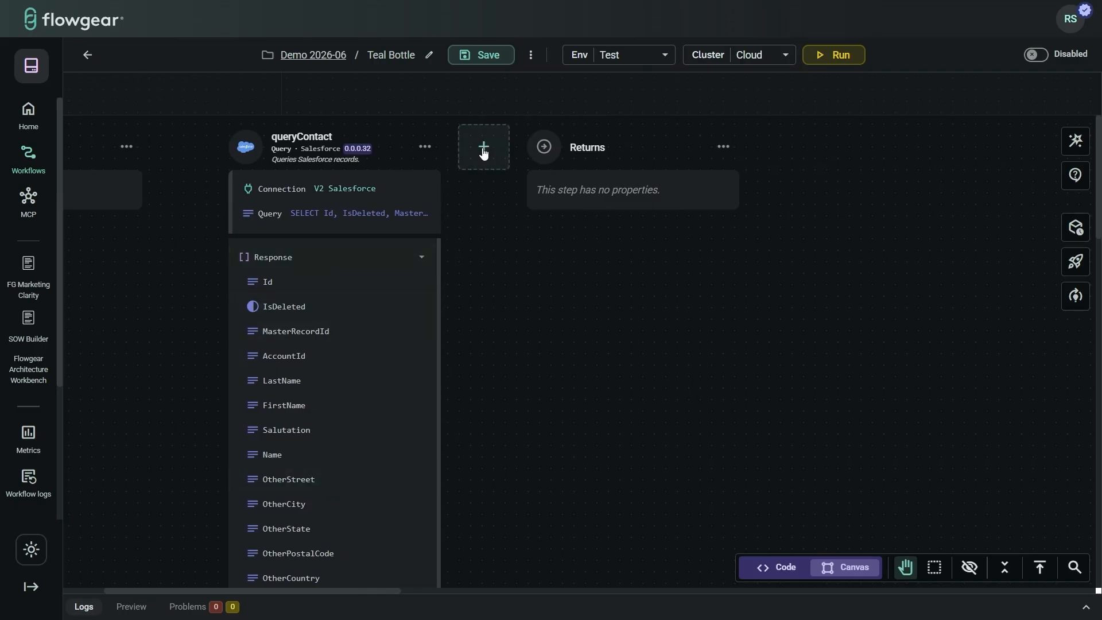
left_click(483, 152)
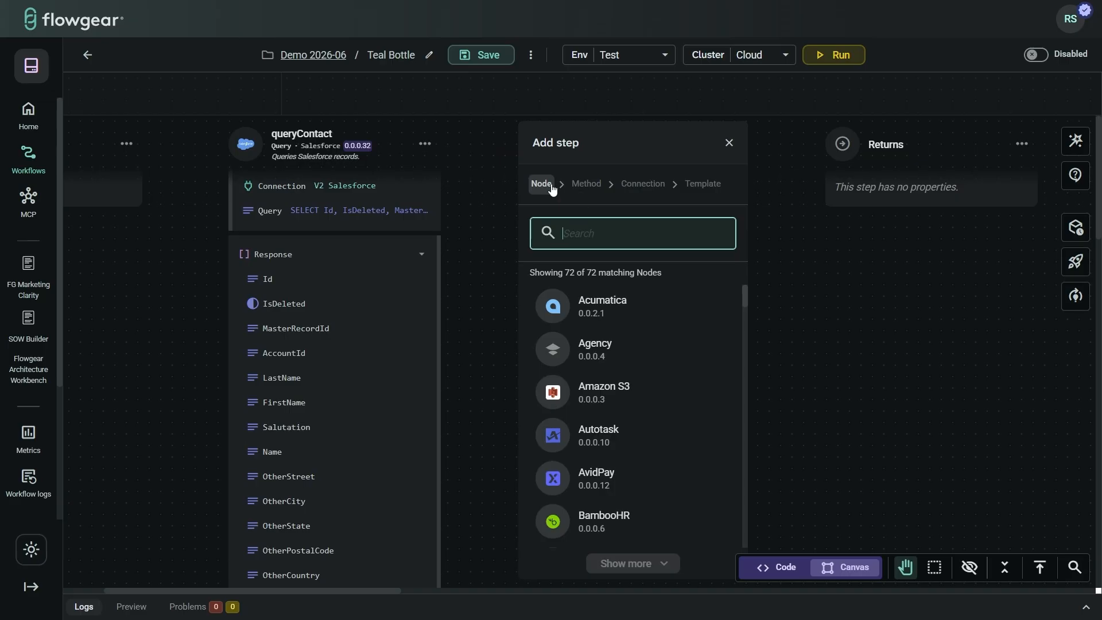
type("sage")
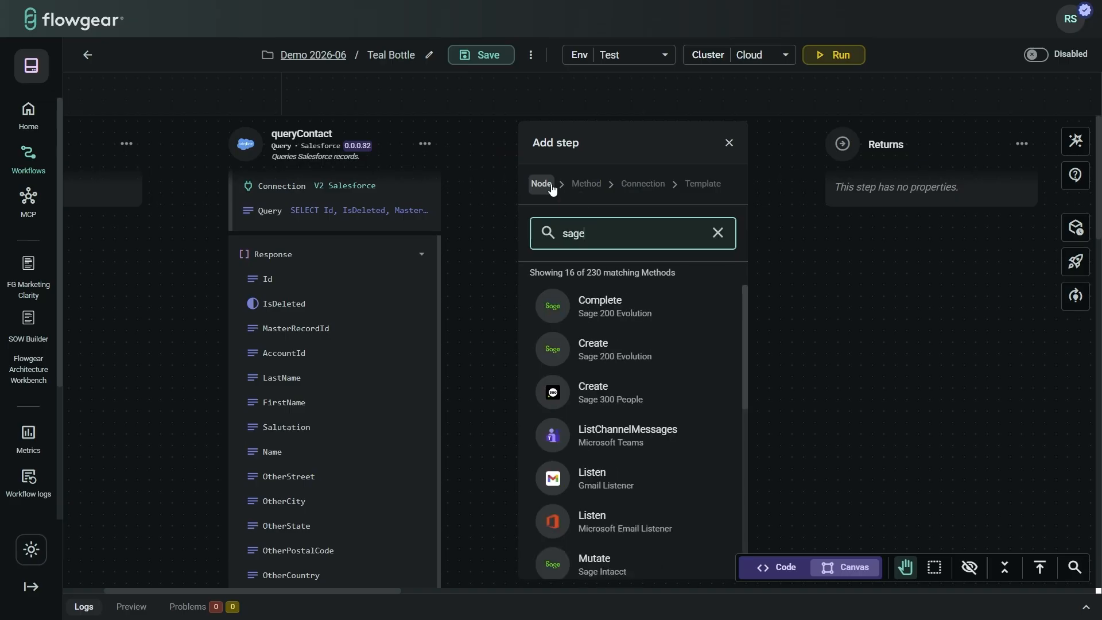
type(" in")
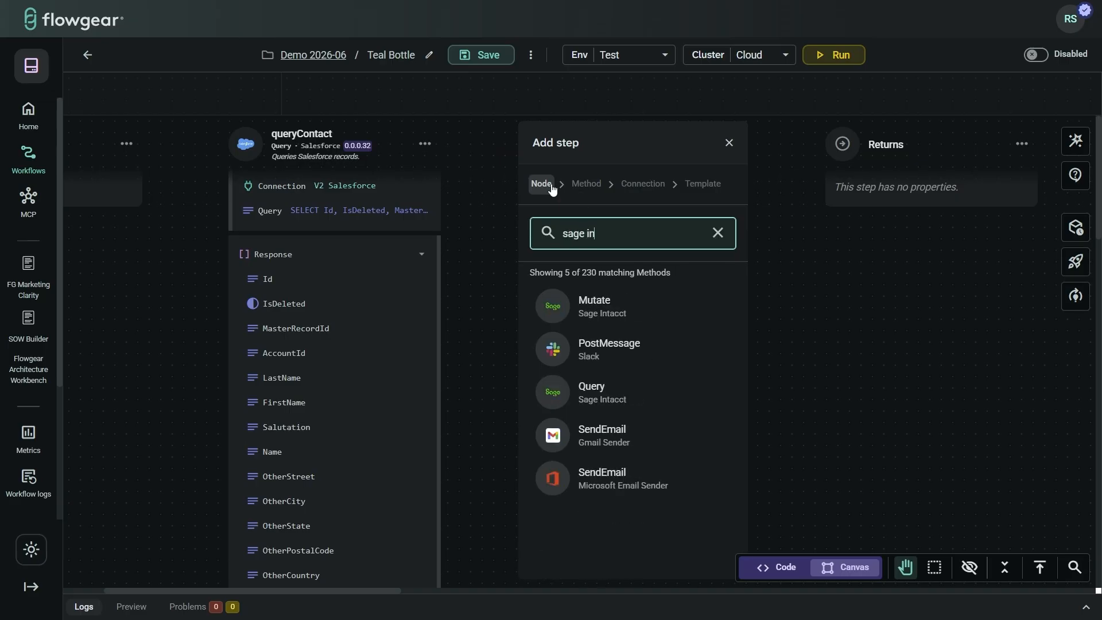
left_click(618, 305)
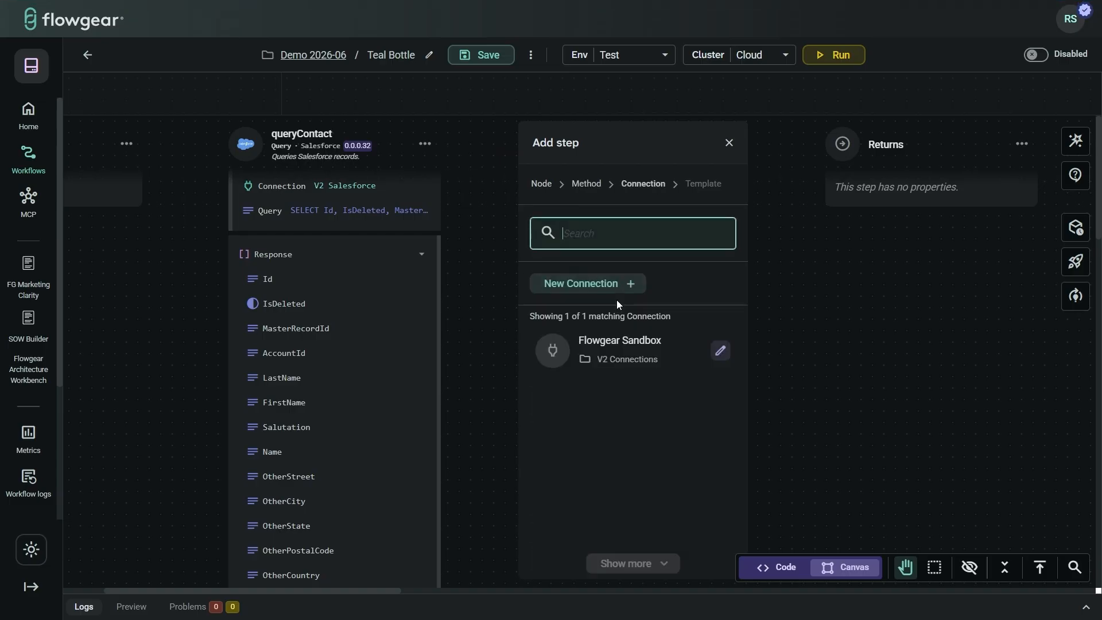
left_click(669, 353)
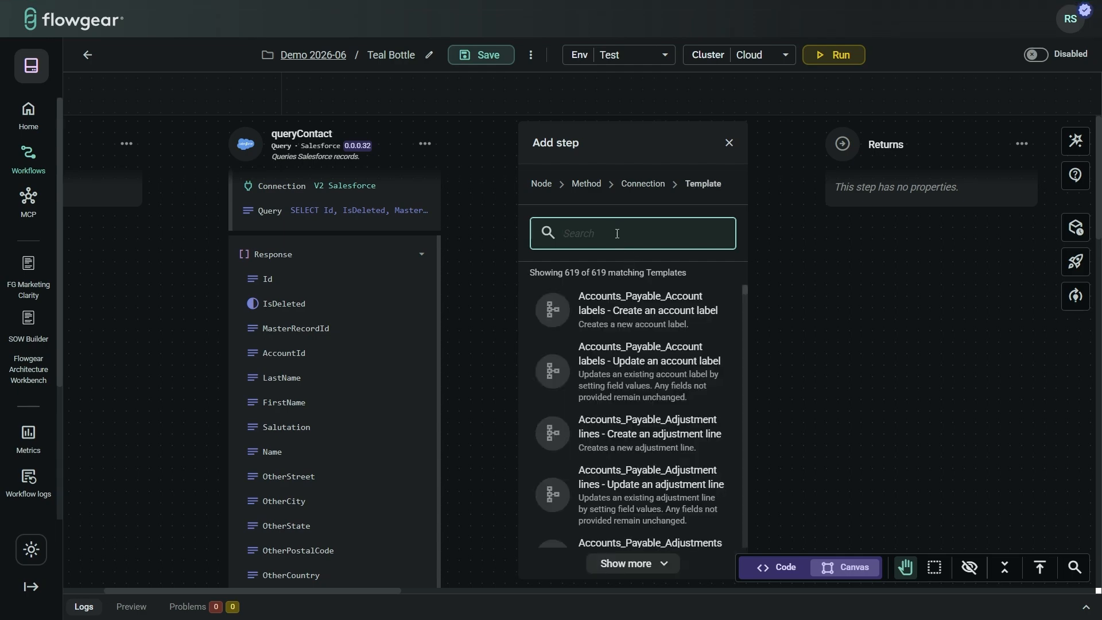
type("contact")
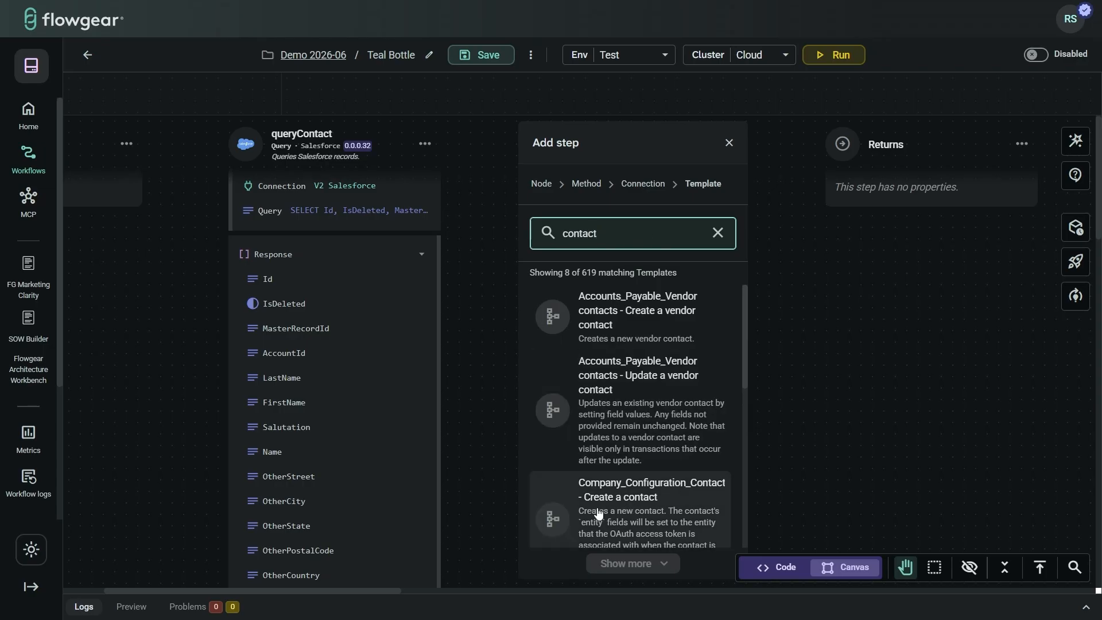
scroll(613, 511, "down", 2)
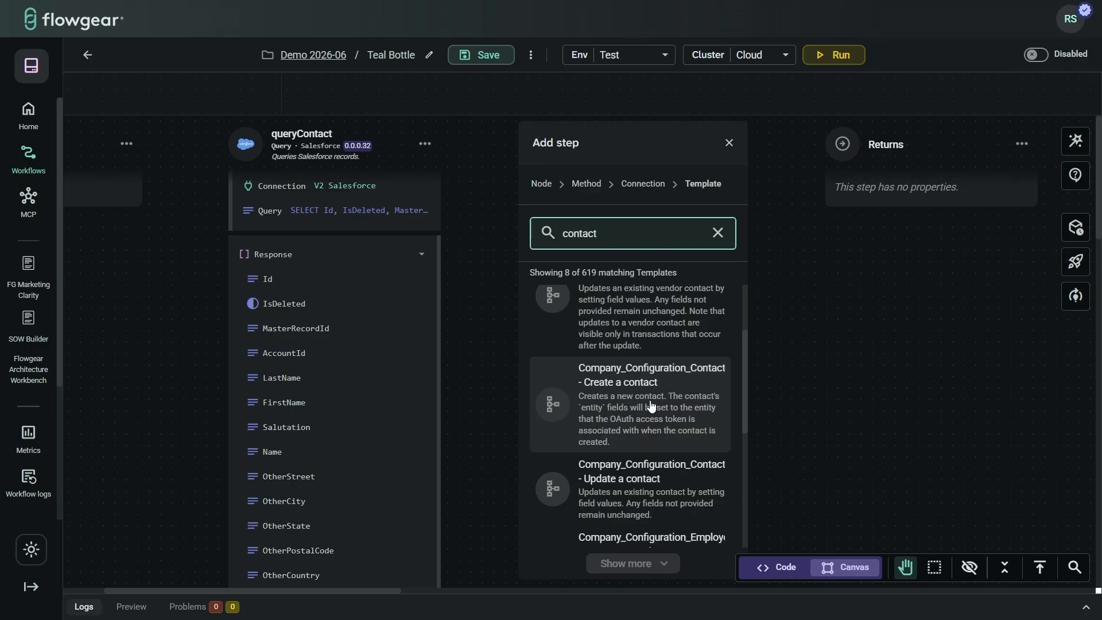
left_click(650, 403)
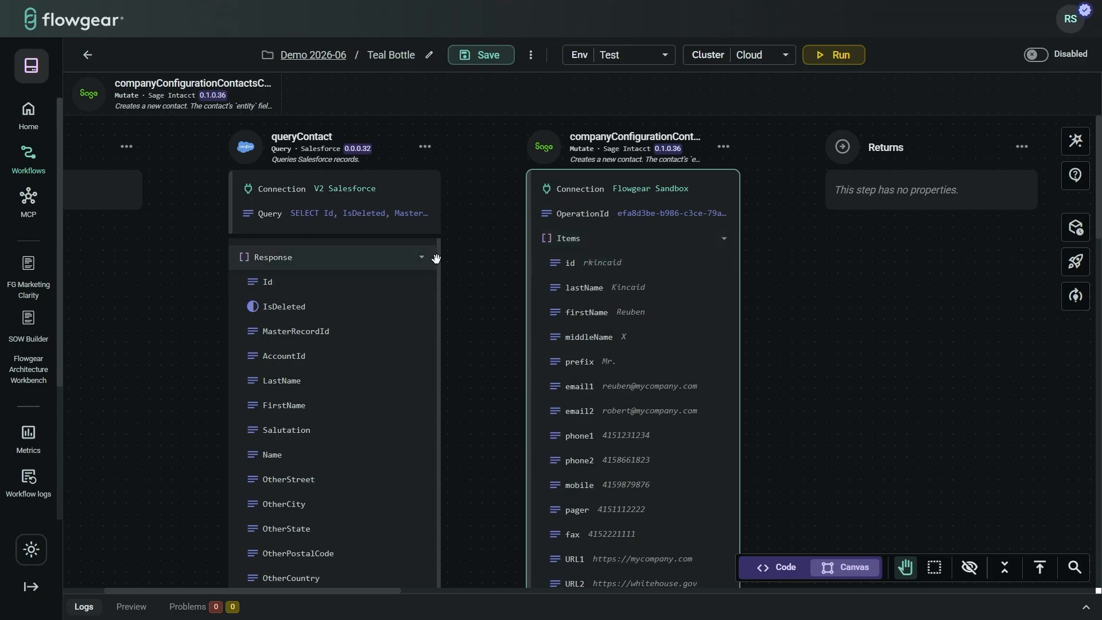
Step: Map queryContact's Response, LastName and FirstName onto the contact's Items, lastName and firstName
left_click_drag(435, 260, 525, 238)
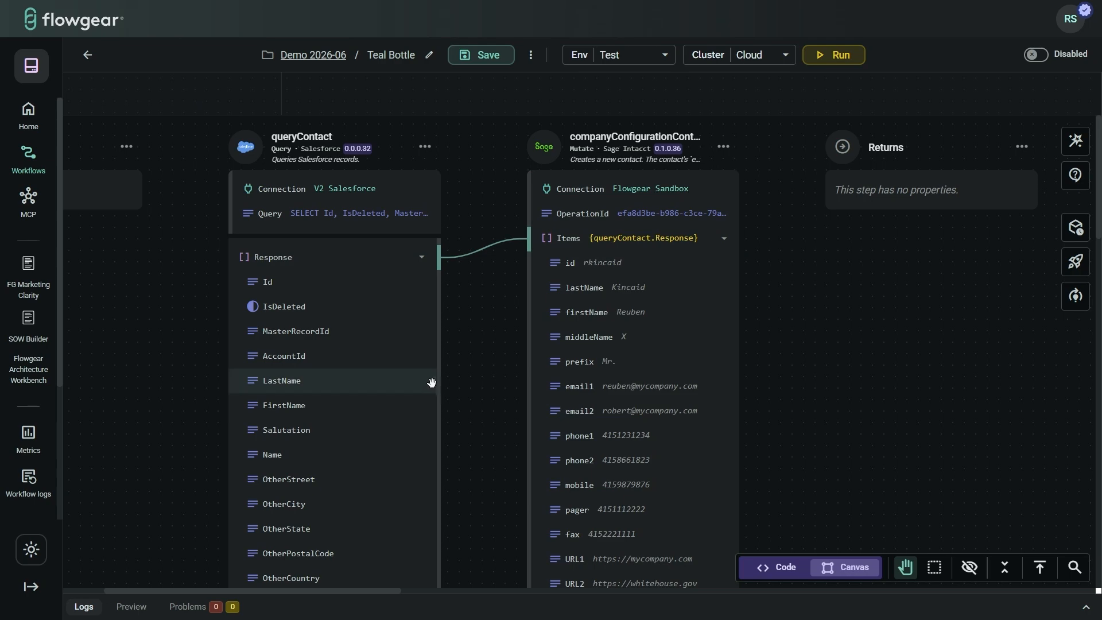
left_click_drag(437, 382, 526, 288)
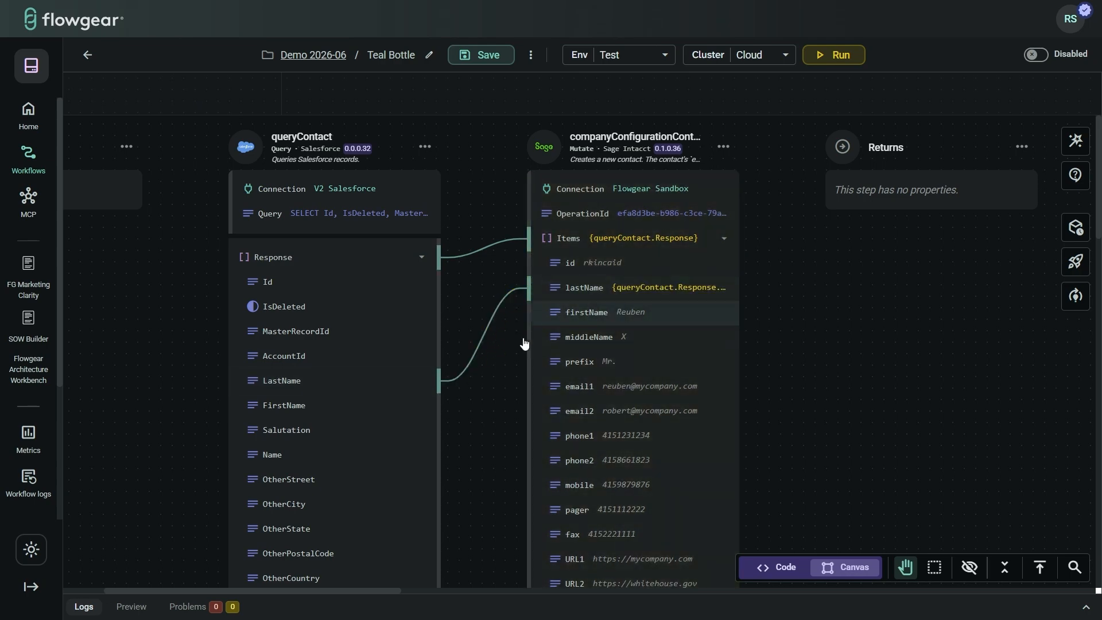
left_click_drag(441, 411, 519, 315)
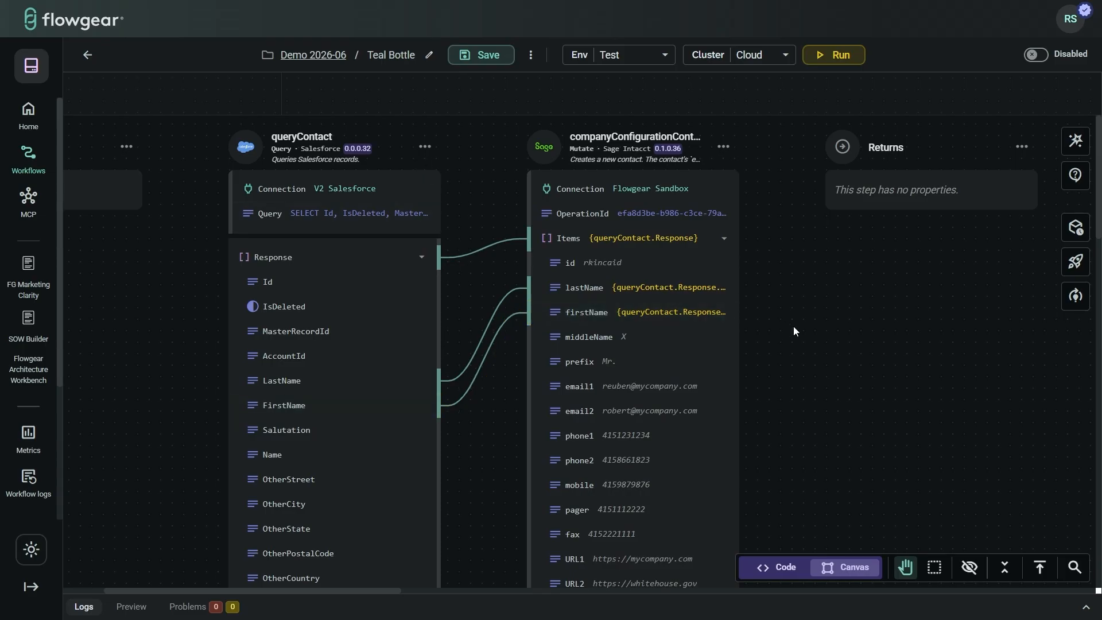
Step: With canvas search on, filter queryContact for 'ema' and map Email onto email1, then clear the filter
left_click(1075, 567)
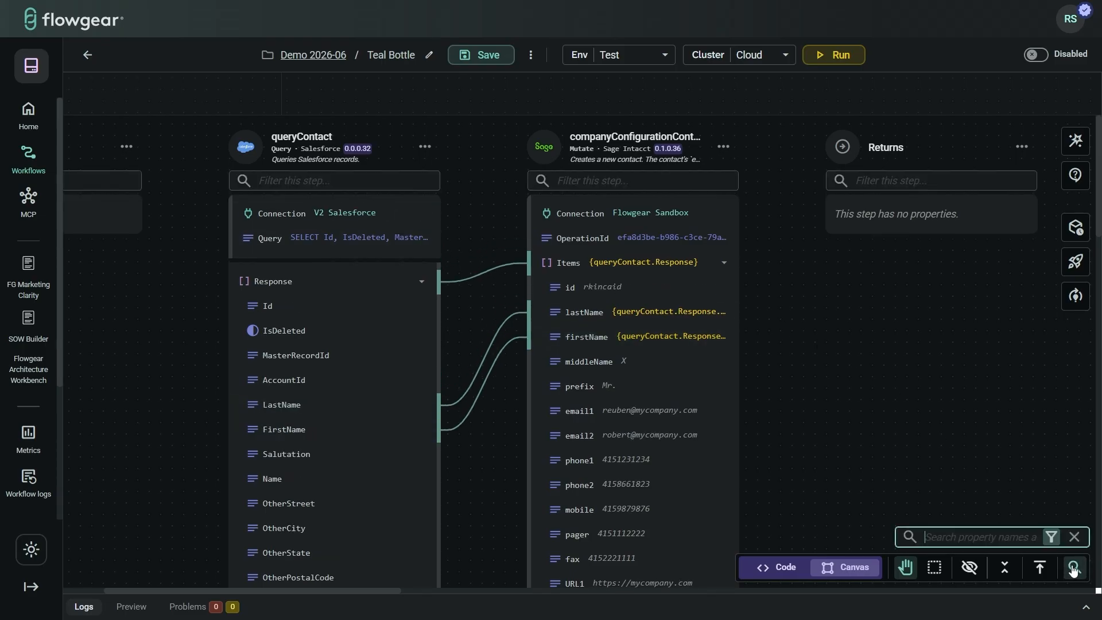
left_click(304, 181)
type("emai")
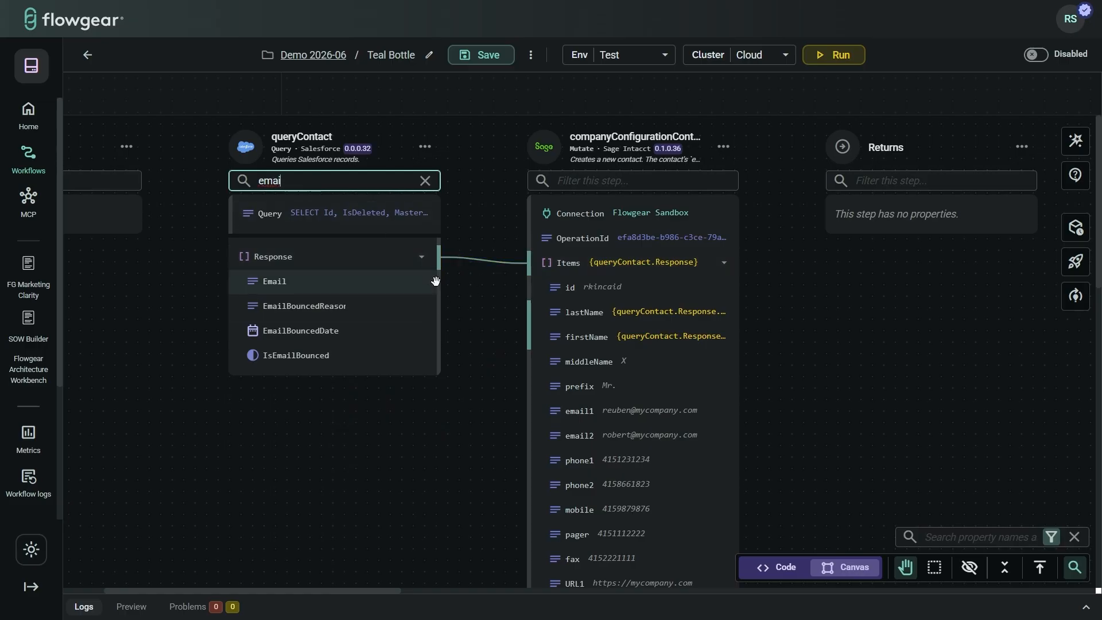
left_click_drag(439, 282, 530, 411)
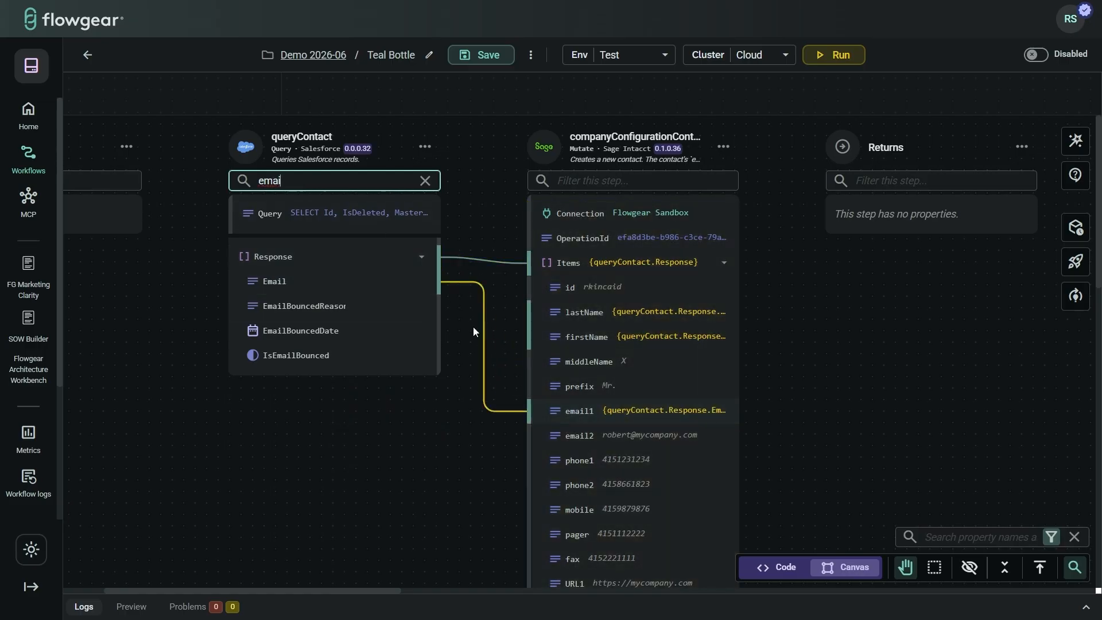
left_click(425, 181)
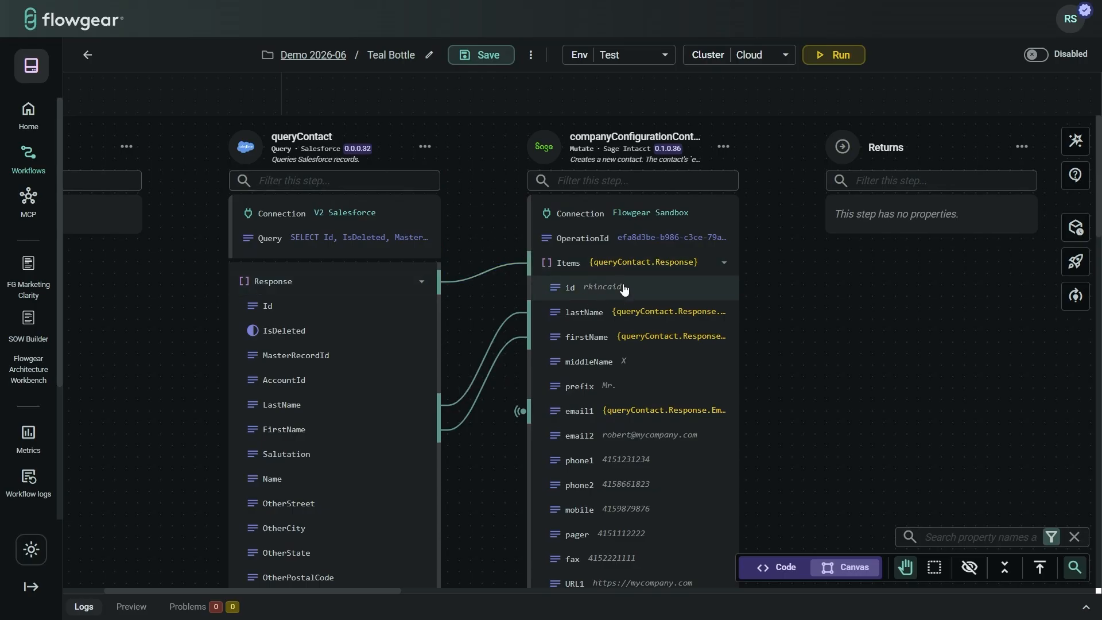
left_click(602, 290)
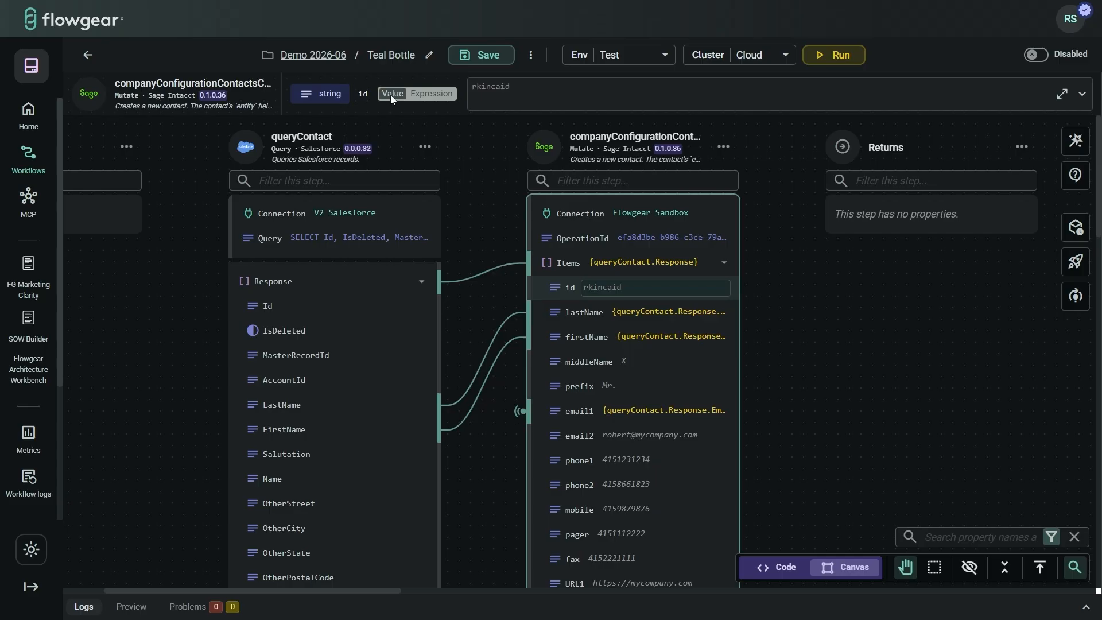
left_click(423, 94)
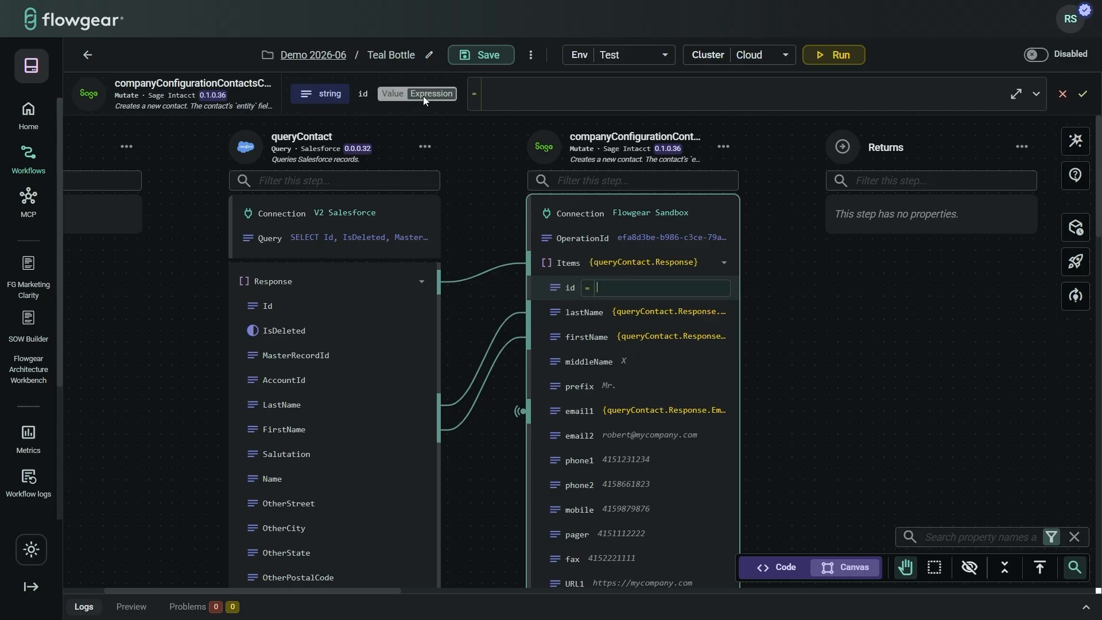
left_click(540, 96)
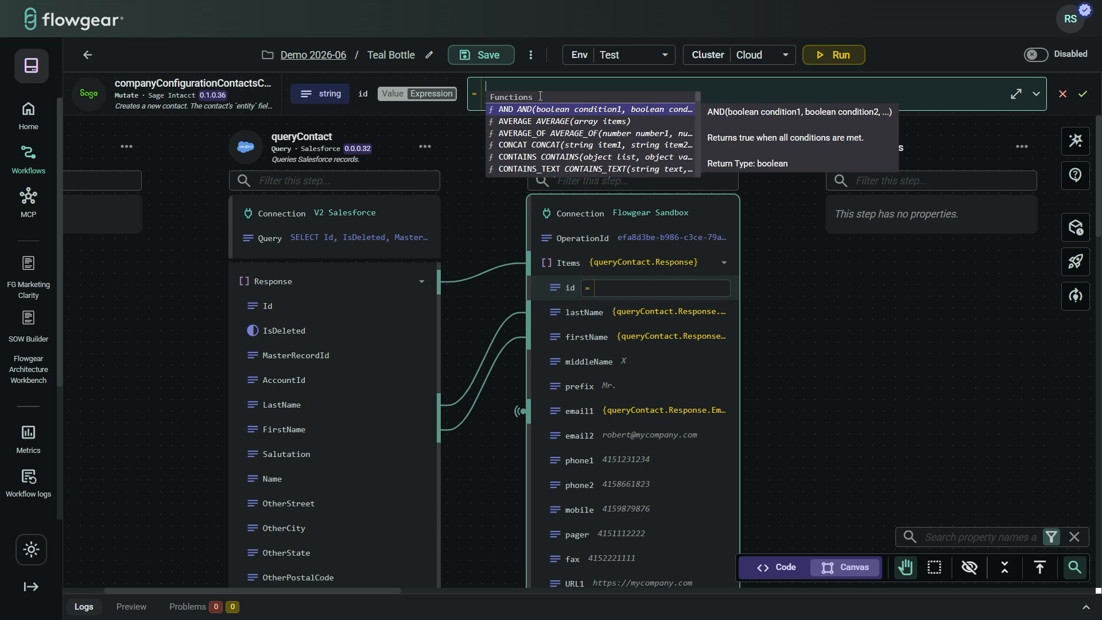
type("GU")
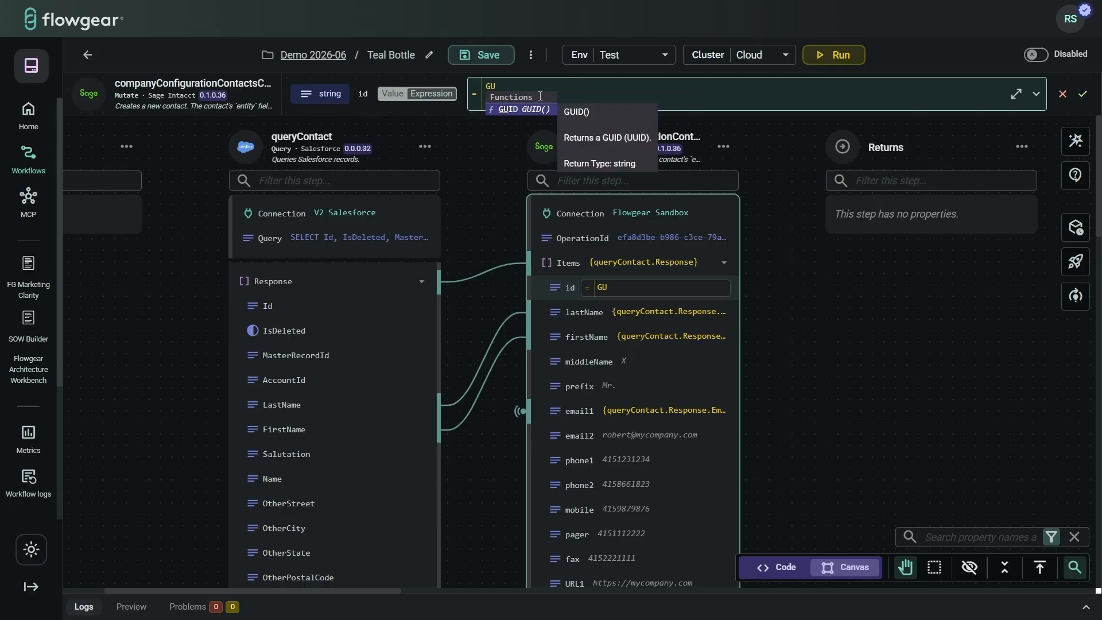
key("Return")
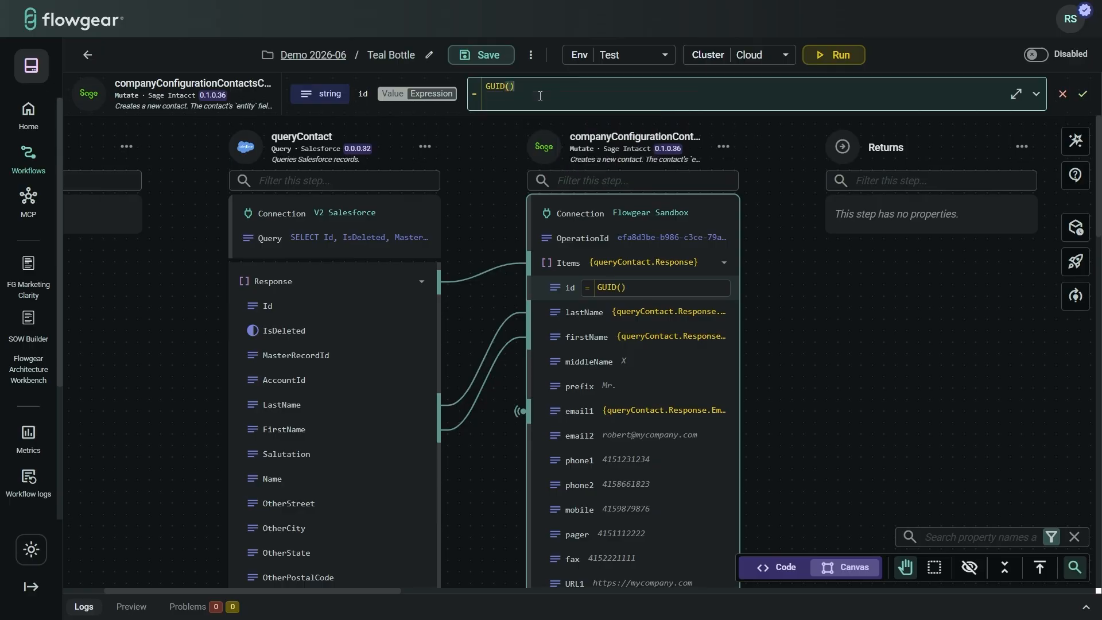
key("Return")
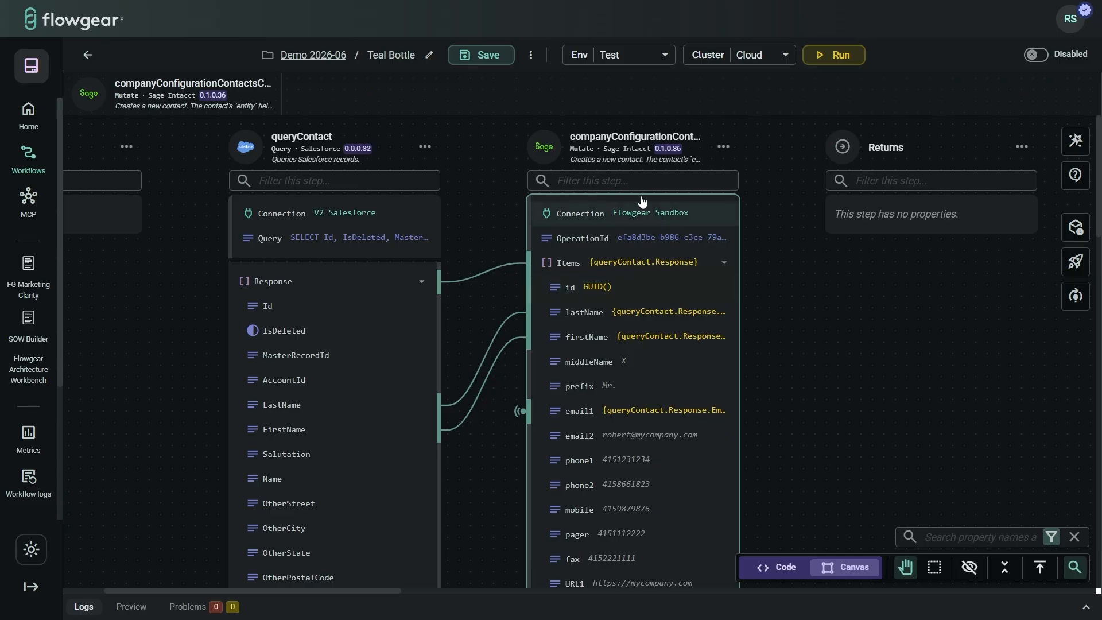
Step: Filter the Sage Intacct properties for 'prin' and link Salesforce LastName and FirstName to printAs
left_click(628, 181)
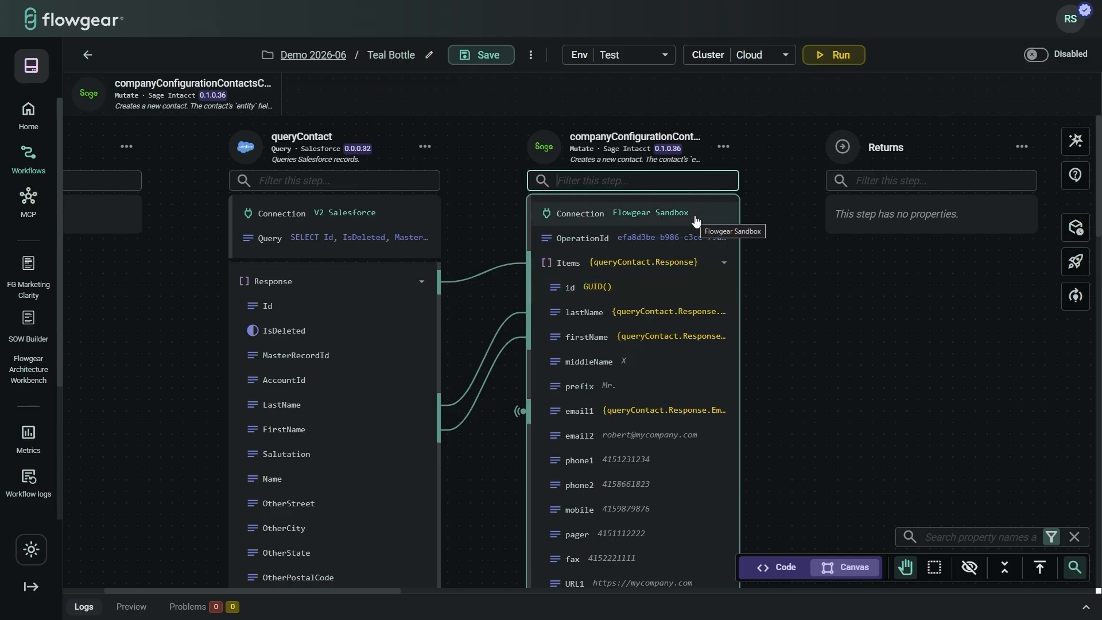
type("p")
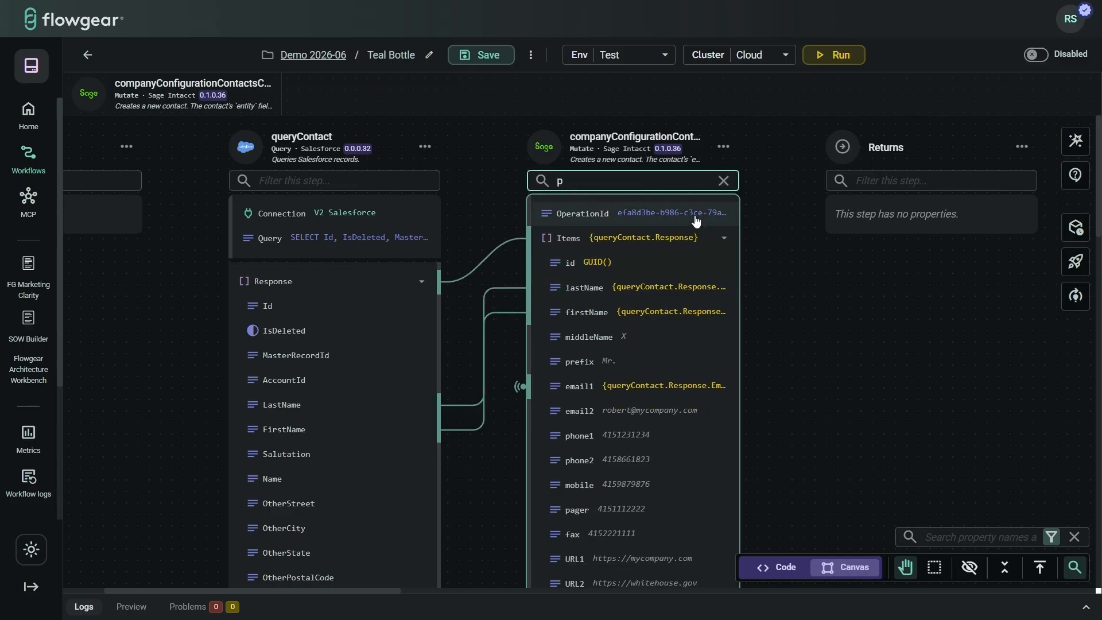
type("rin")
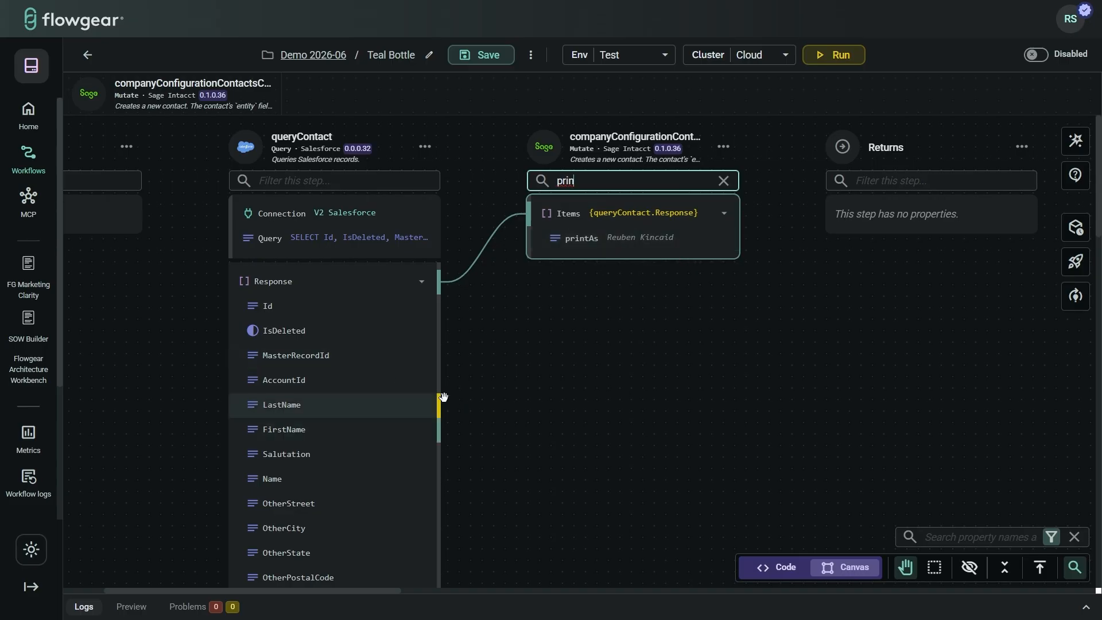
left_click_drag(438, 405, 529, 241)
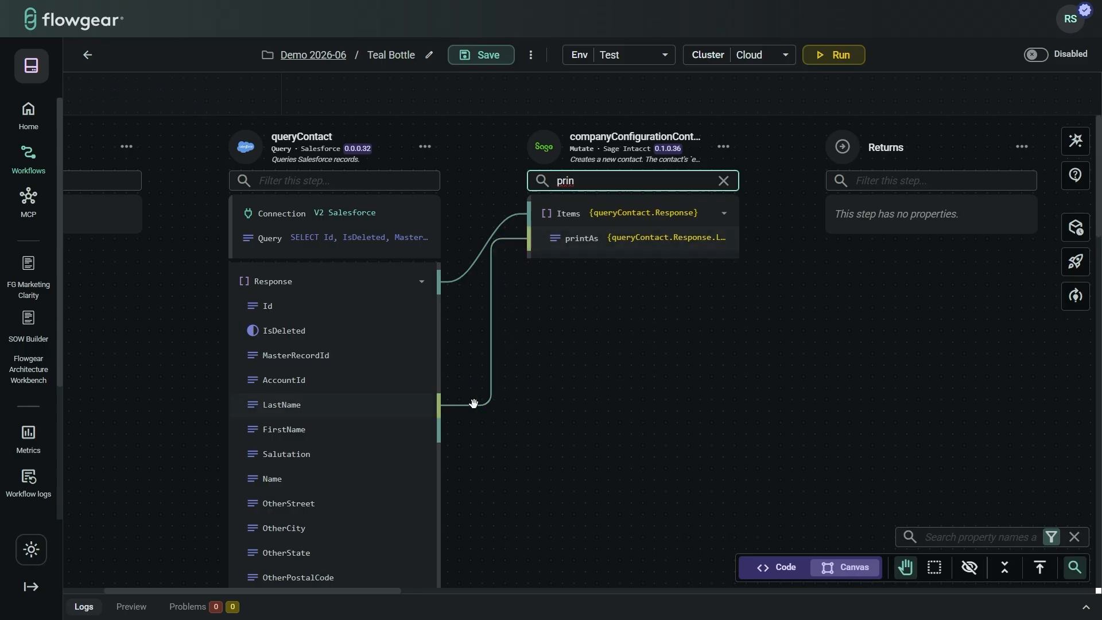
left_click_drag(438, 426, 526, 242)
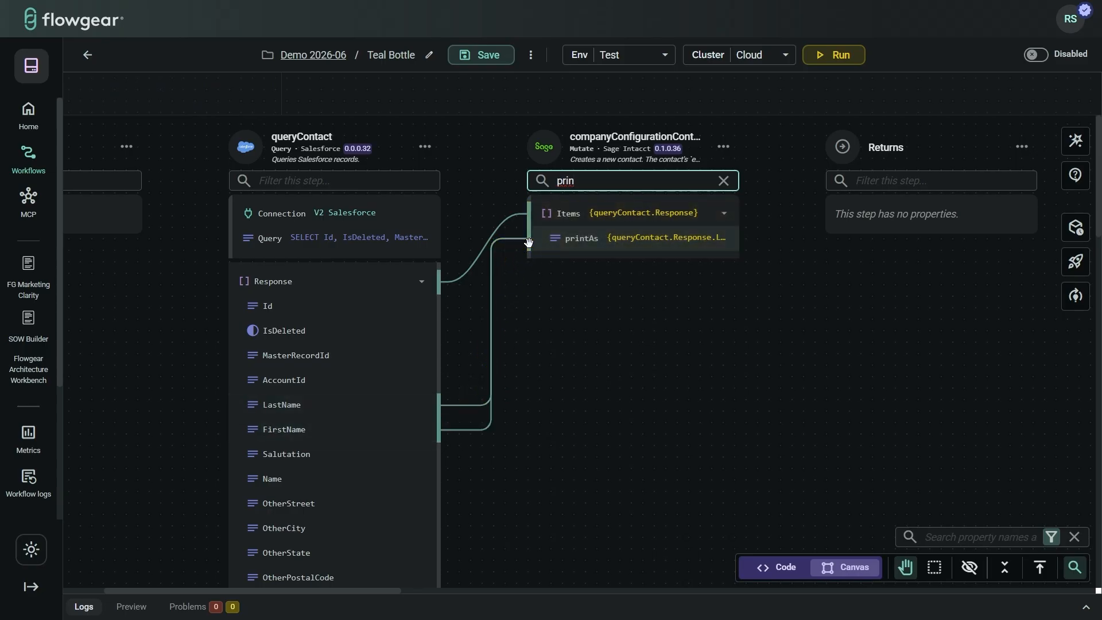
left_click(724, 181)
scroll(651, 402, "down", 4)
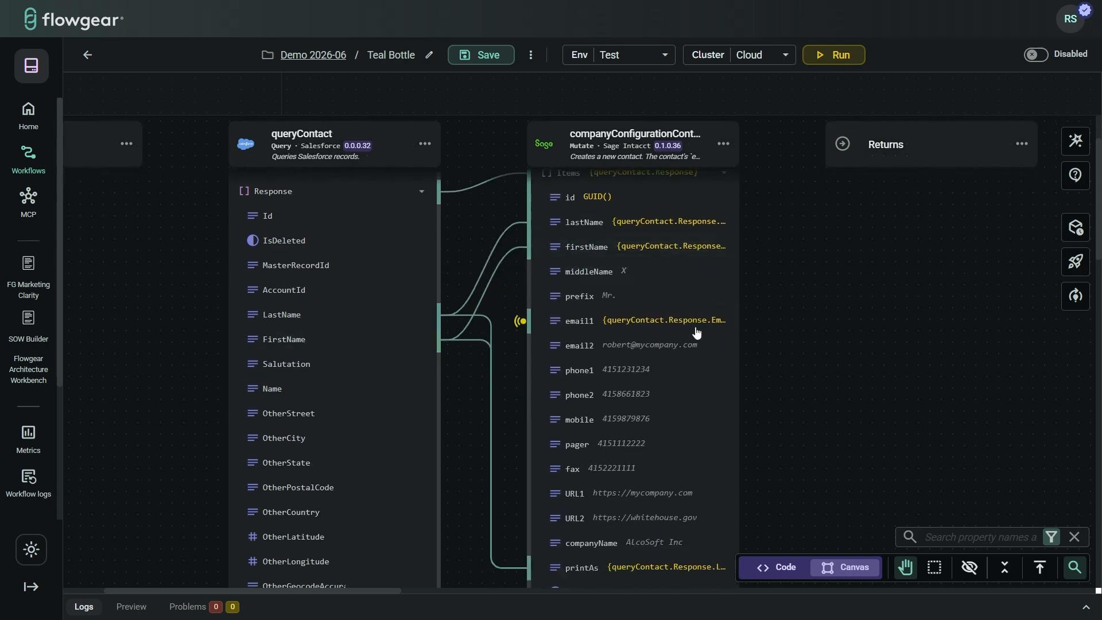
Step: Rewrite printAs as CONCAT({queryContact.Response.FirstName}, " ", {queryContact.Response.LastName})
left_click(651, 426)
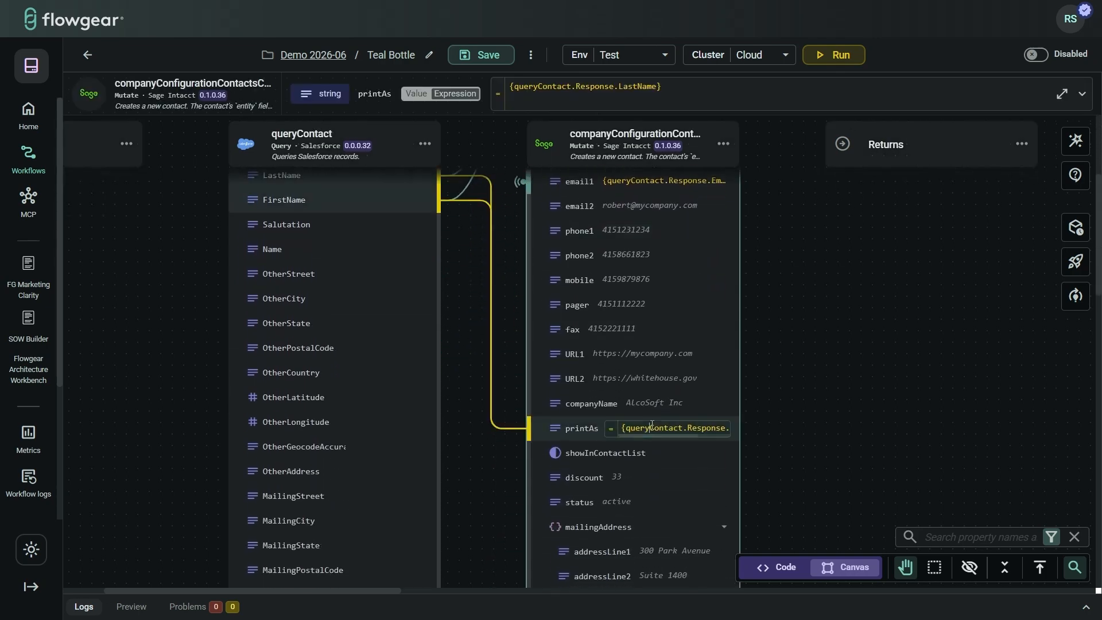
left_click(675, 92)
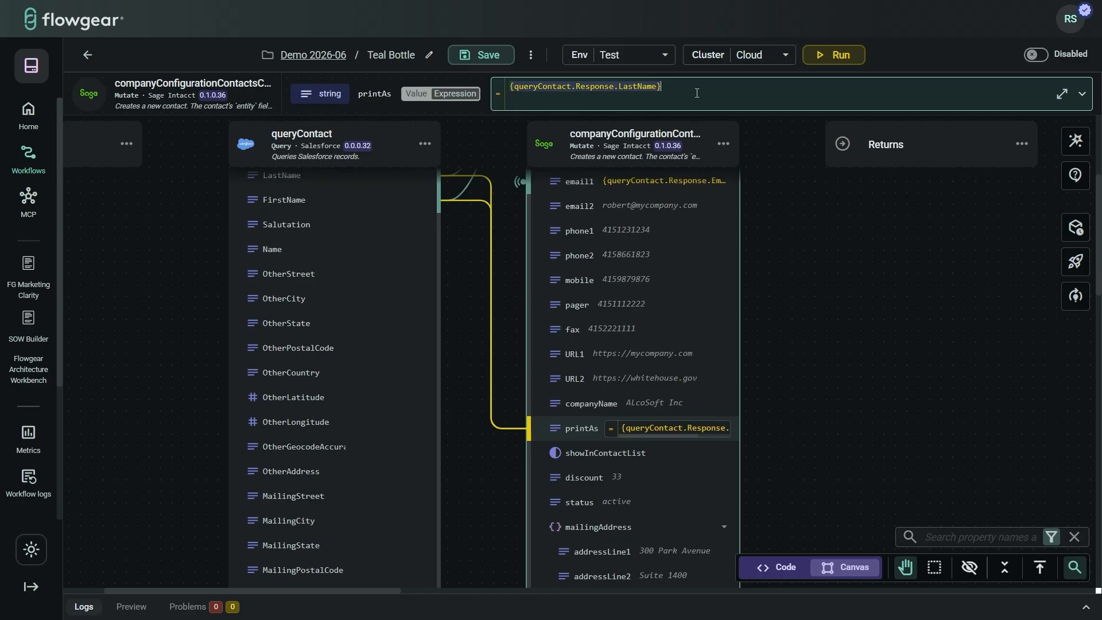
key("ctrl+a")
type("C")
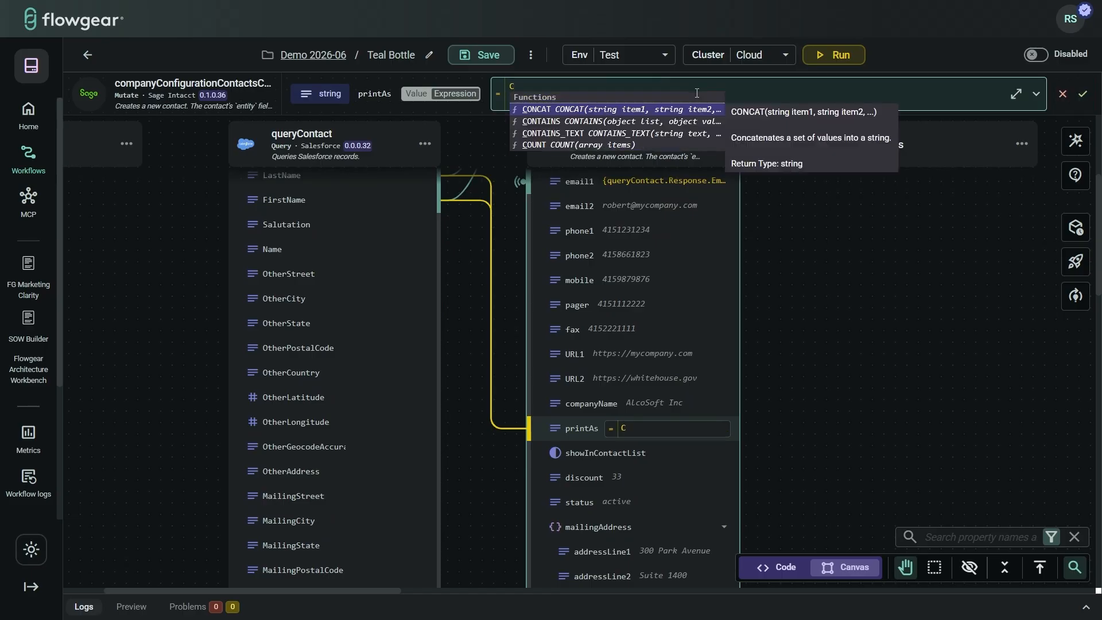
key("Return")
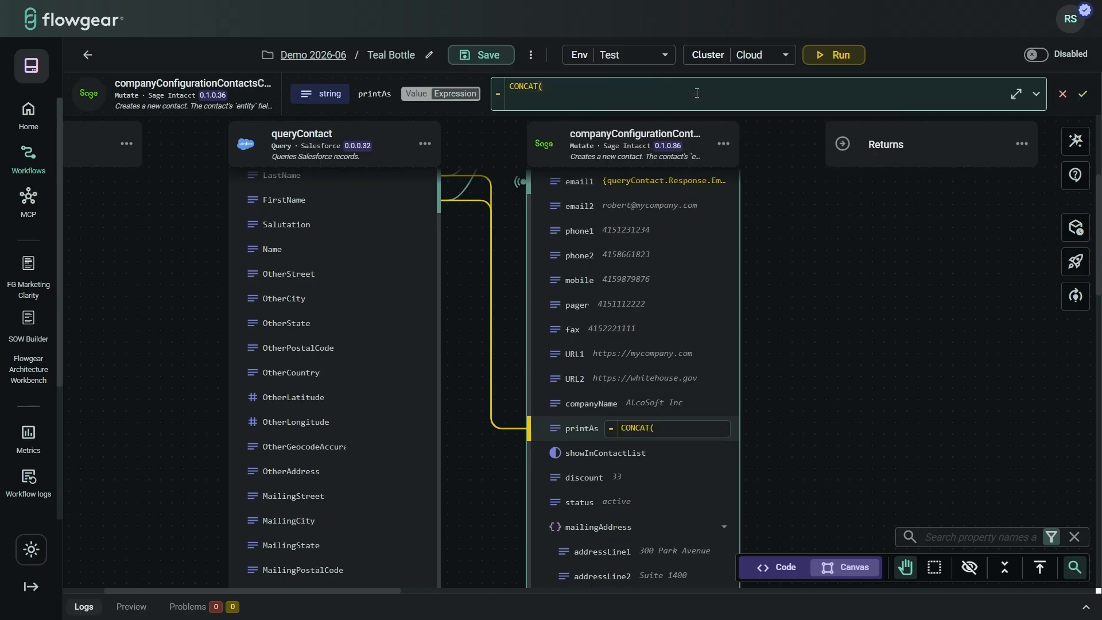
type("{")
key("Return")
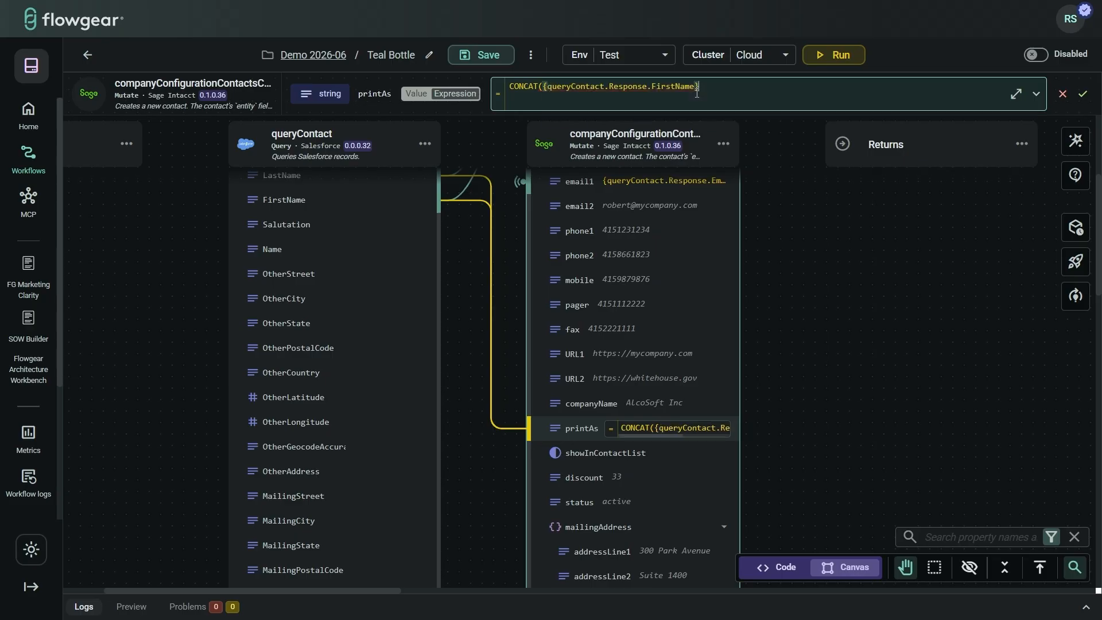
type(", \" \", {")
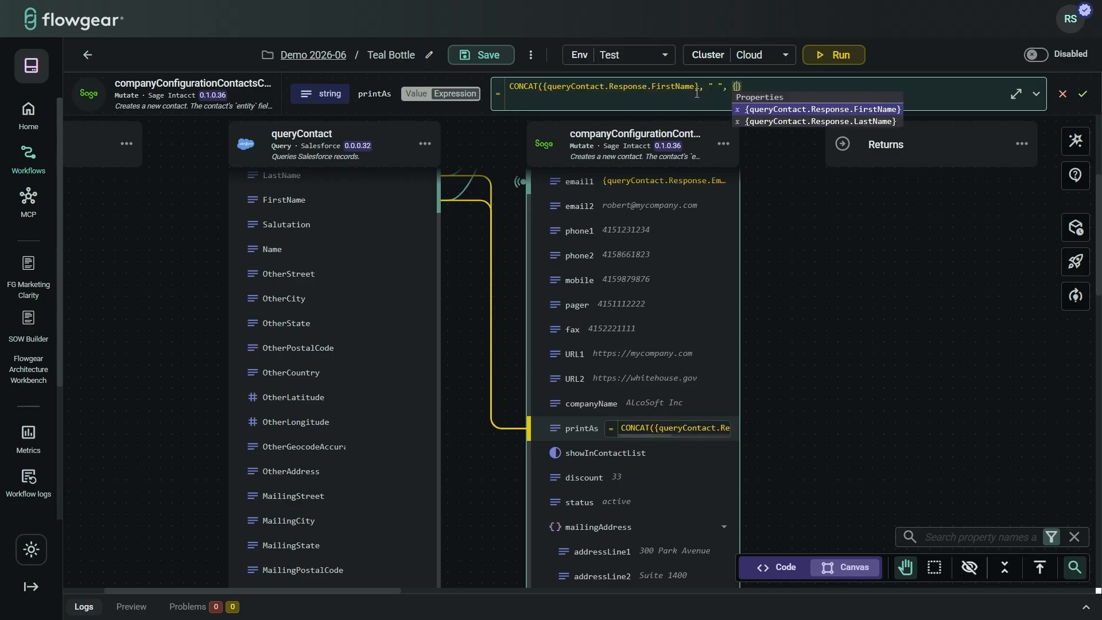
key("Down")
key("Return")
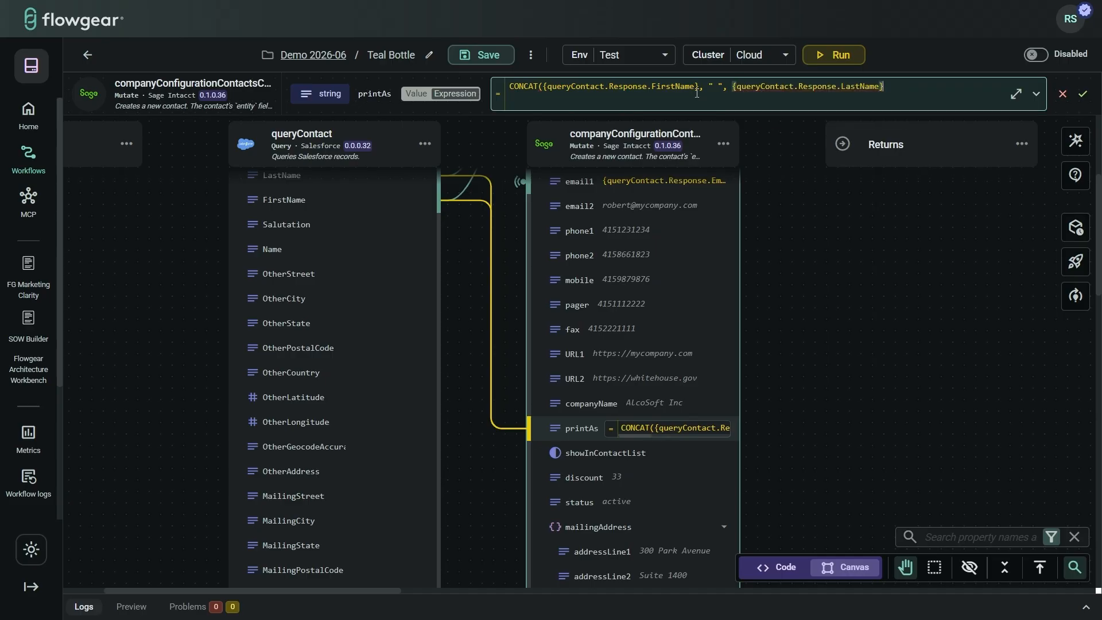
type(")")
key("Return")
scroll(657, 278, "up", 5)
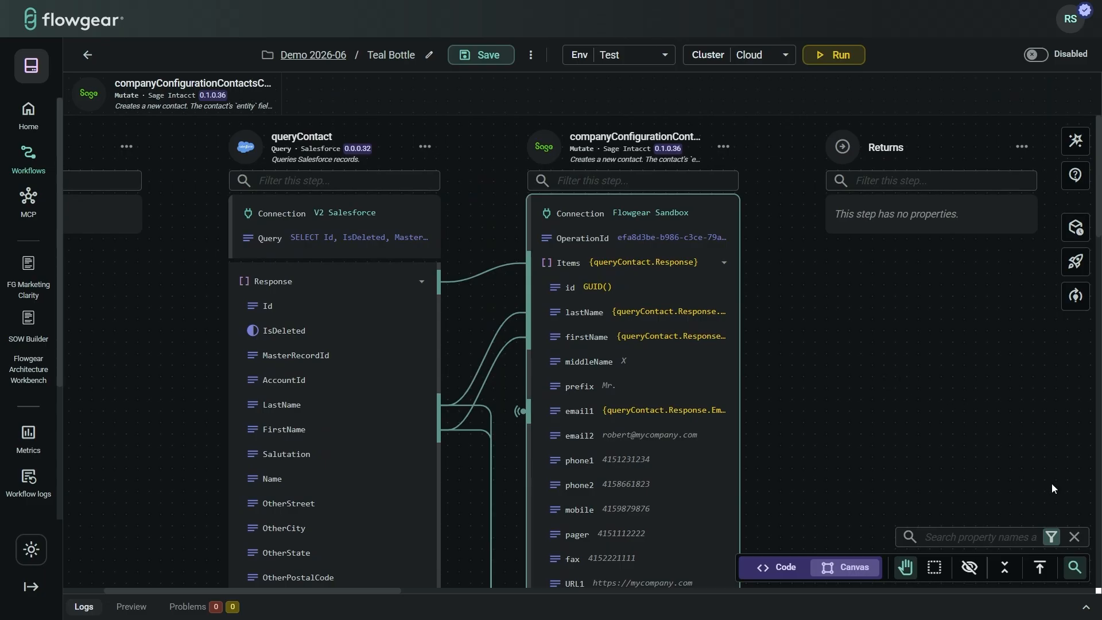
Step: Turn off canvas search and run Teal Bottle in the Test environment on the Cloud cluster
left_click(1074, 567)
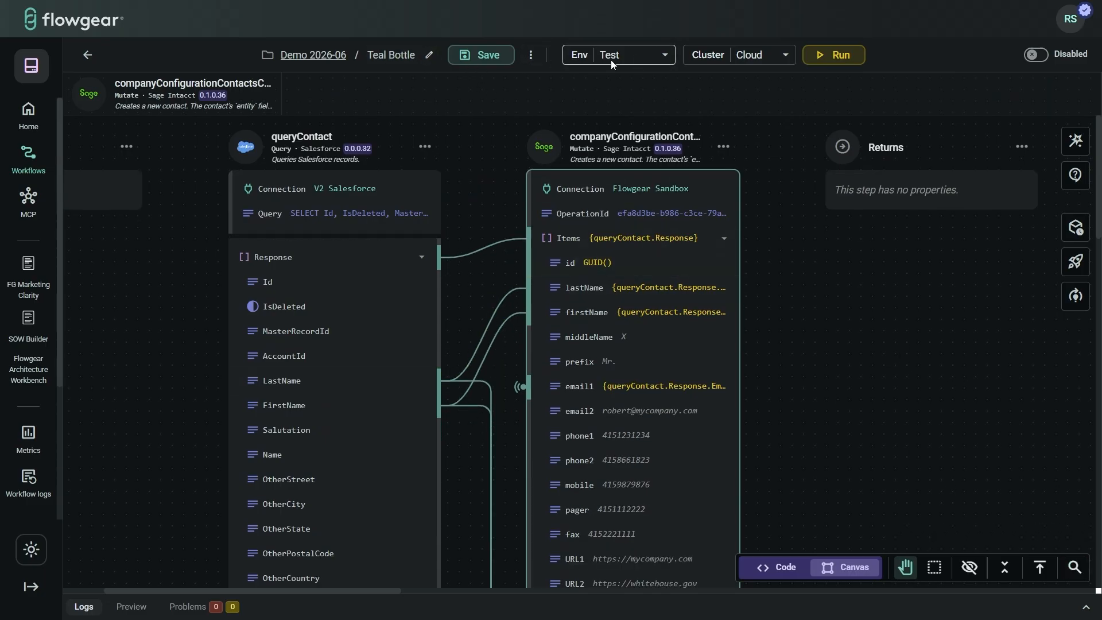
left_click(649, 55)
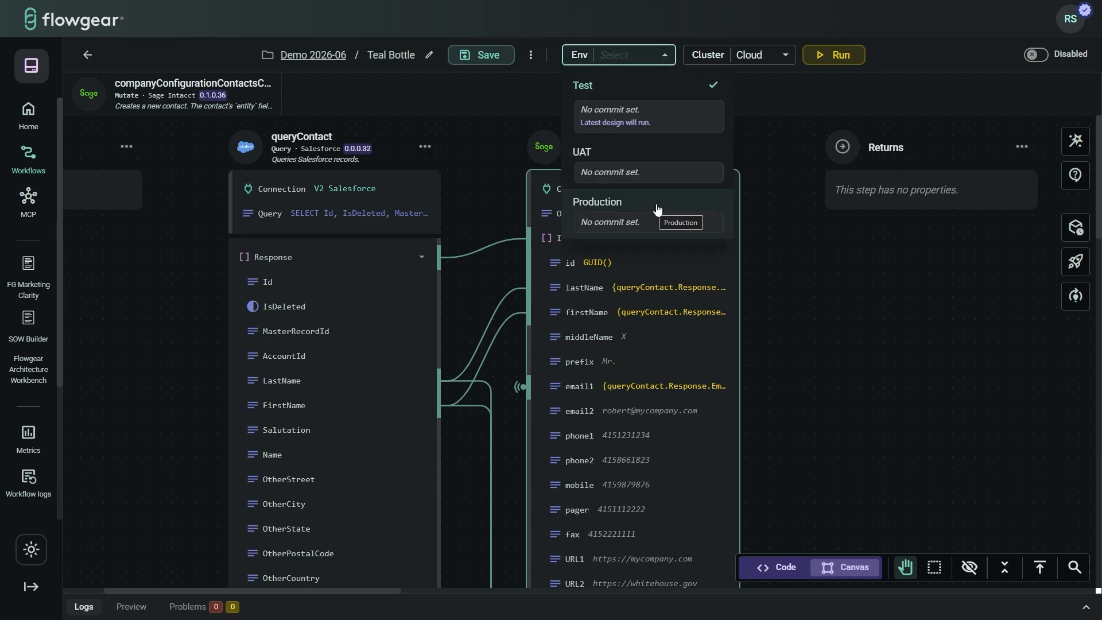
left_click(669, 57)
left_click(784, 58)
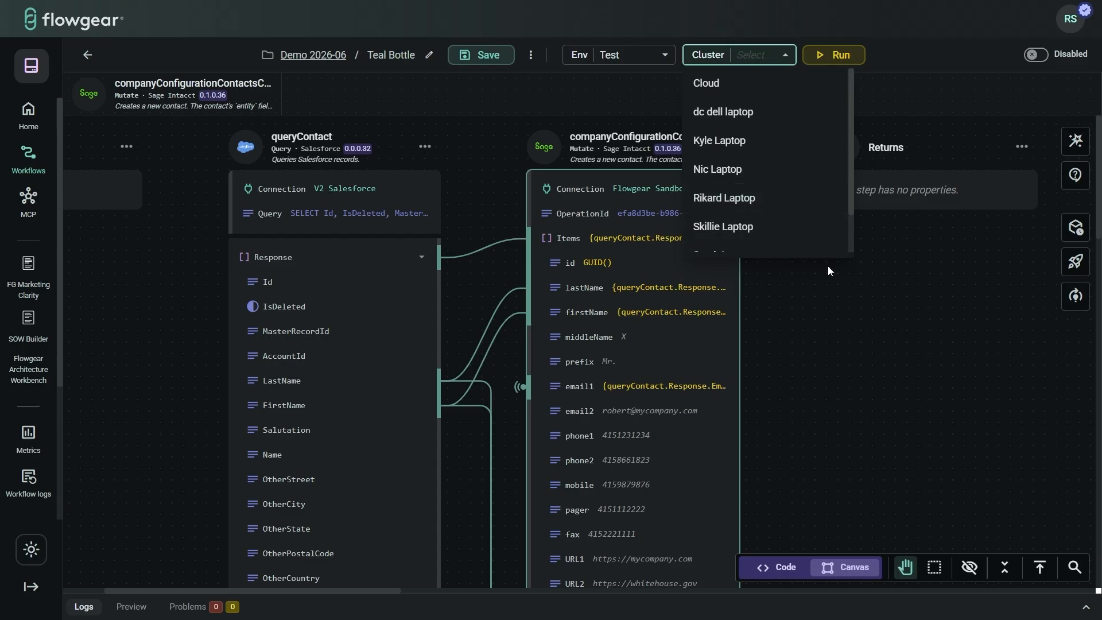
left_click(904, 299)
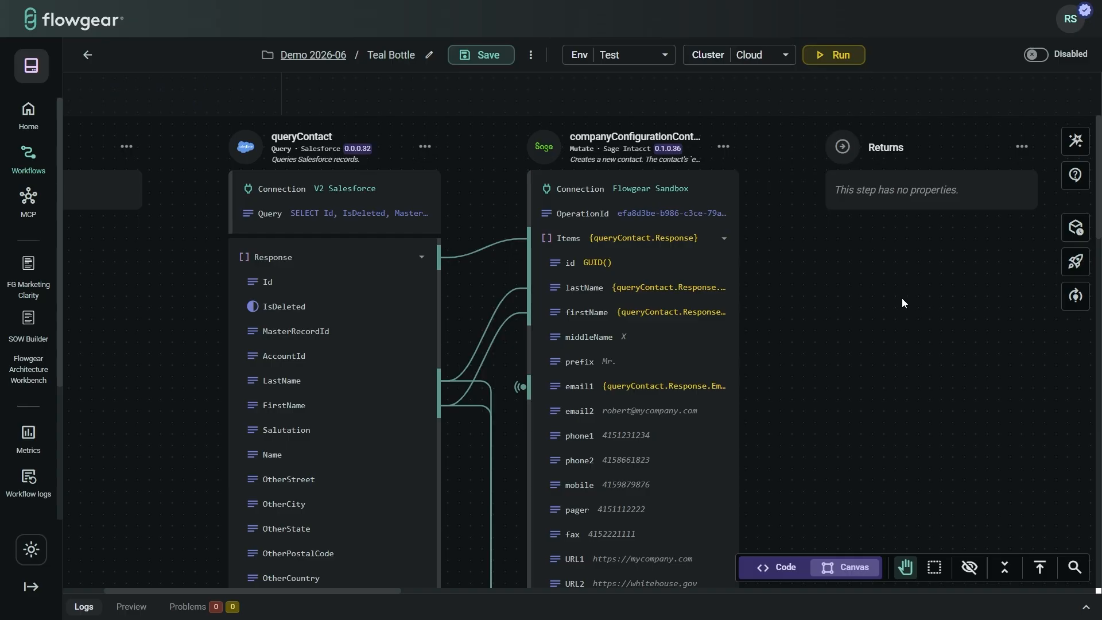
left_click(840, 62)
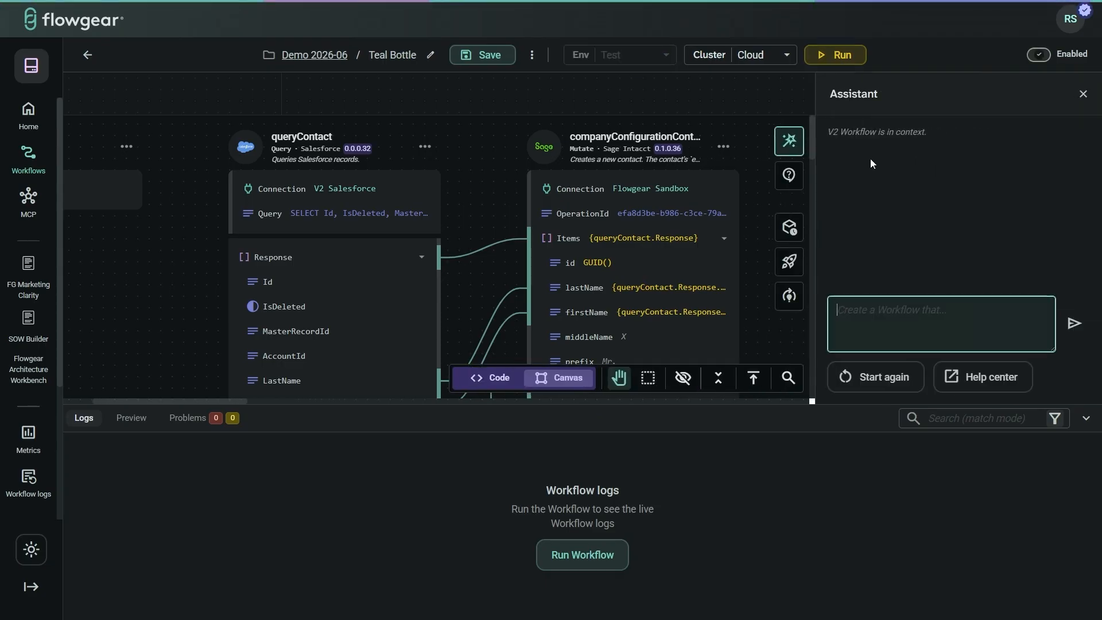
Step: Enlarge the logs, review the five contacts in companyConfiguration's Result, then collapse the logs panel
left_click(1083, 94)
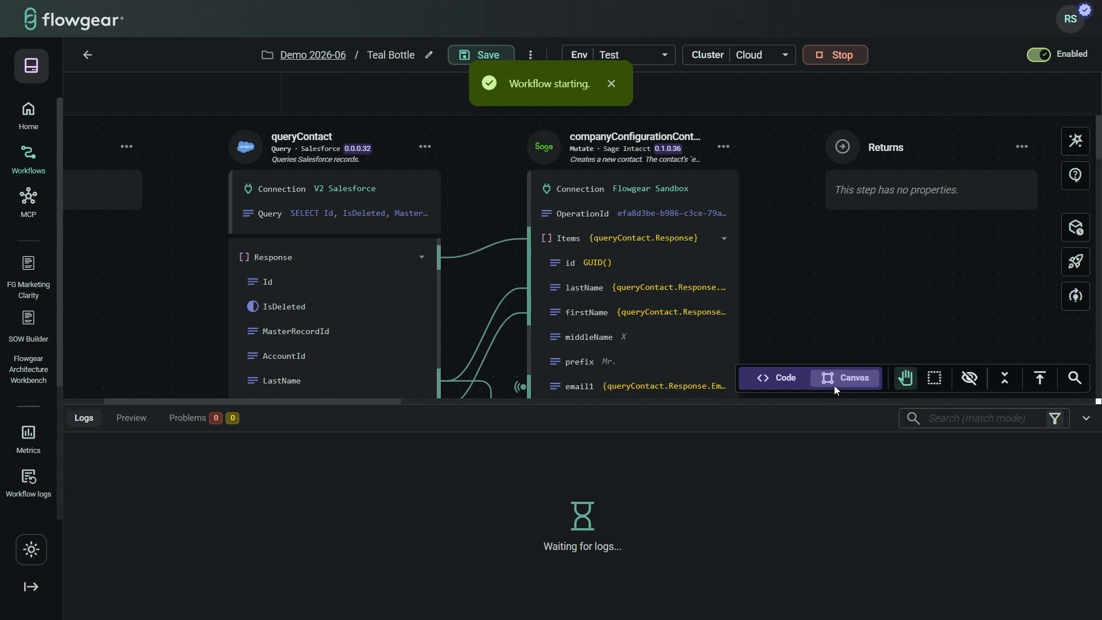
left_click_drag(571, 405, 566, 332)
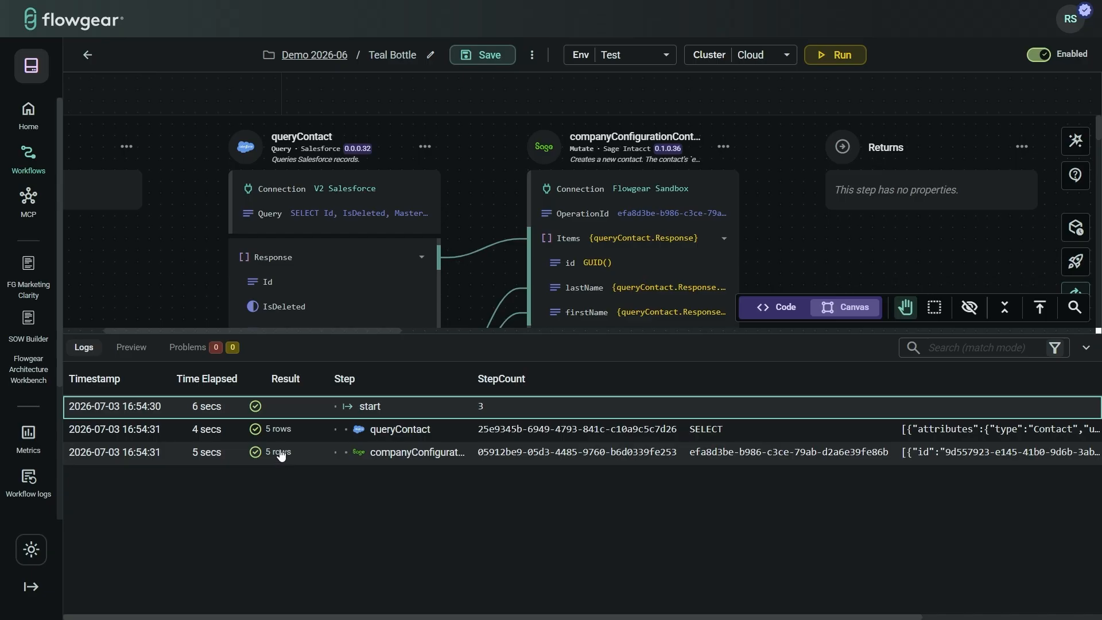
scroll(381, 466, "right", 3)
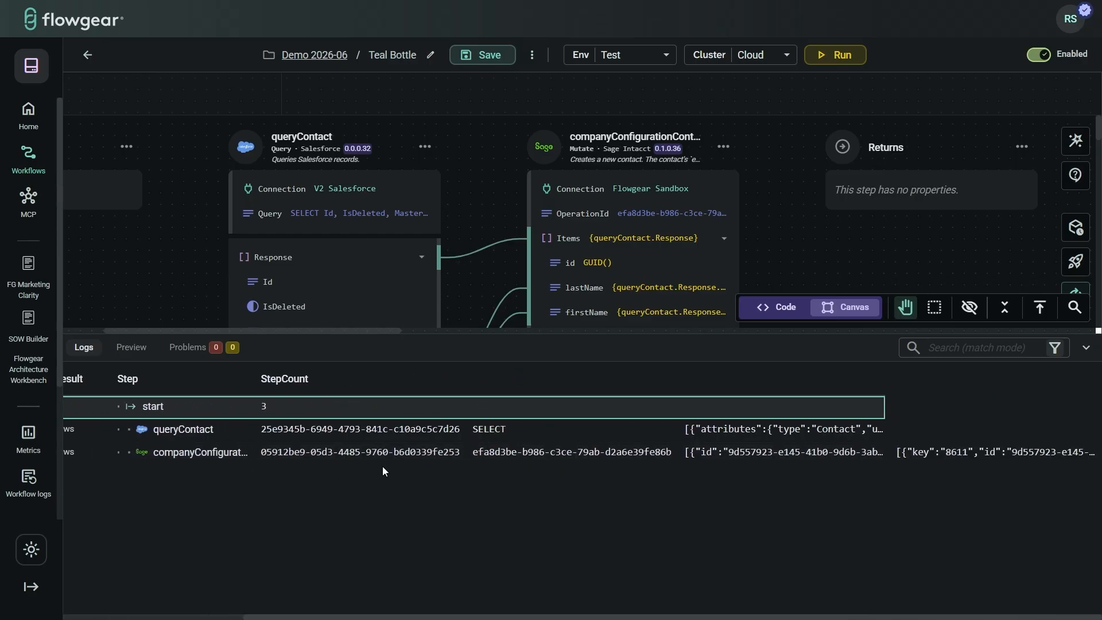
left_click(957, 456)
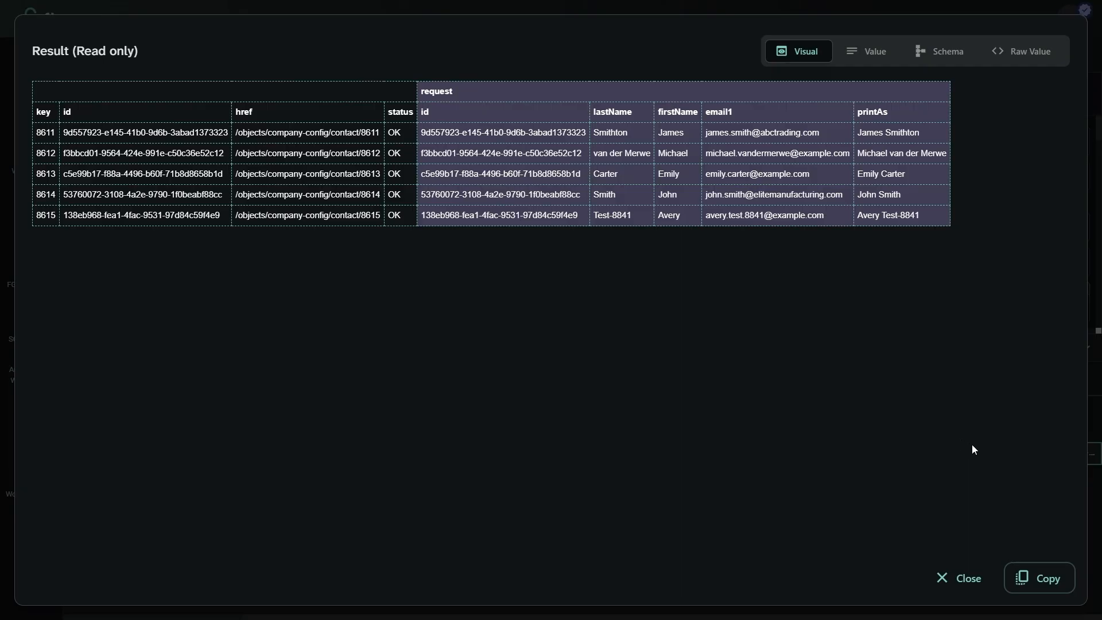
left_click(960, 578)
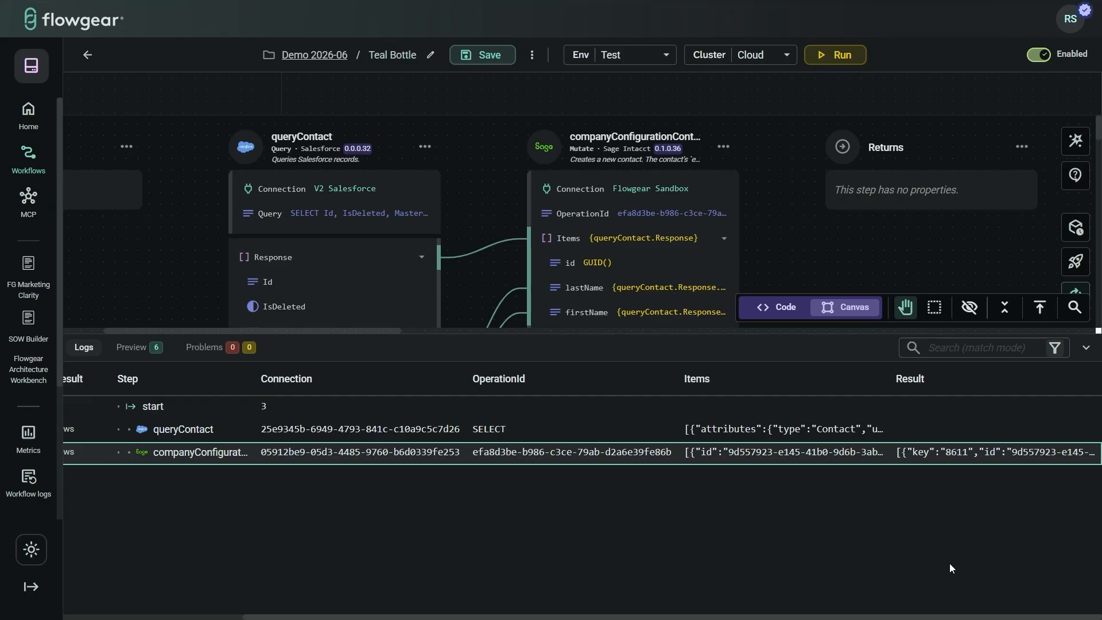
scroll(952, 563, "left", 4)
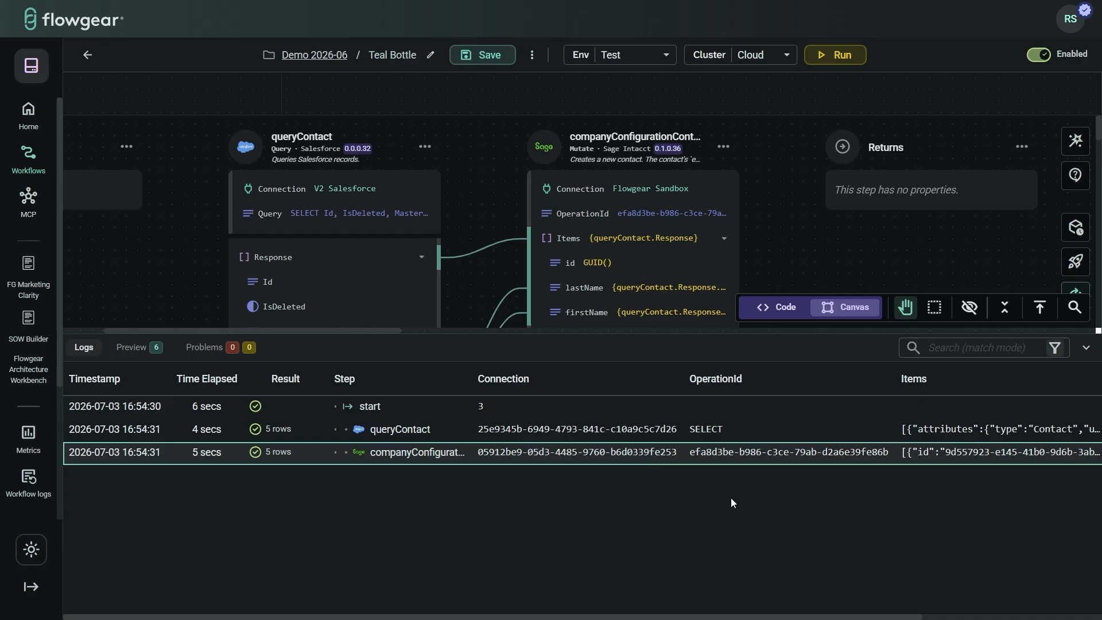
left_click(1086, 348)
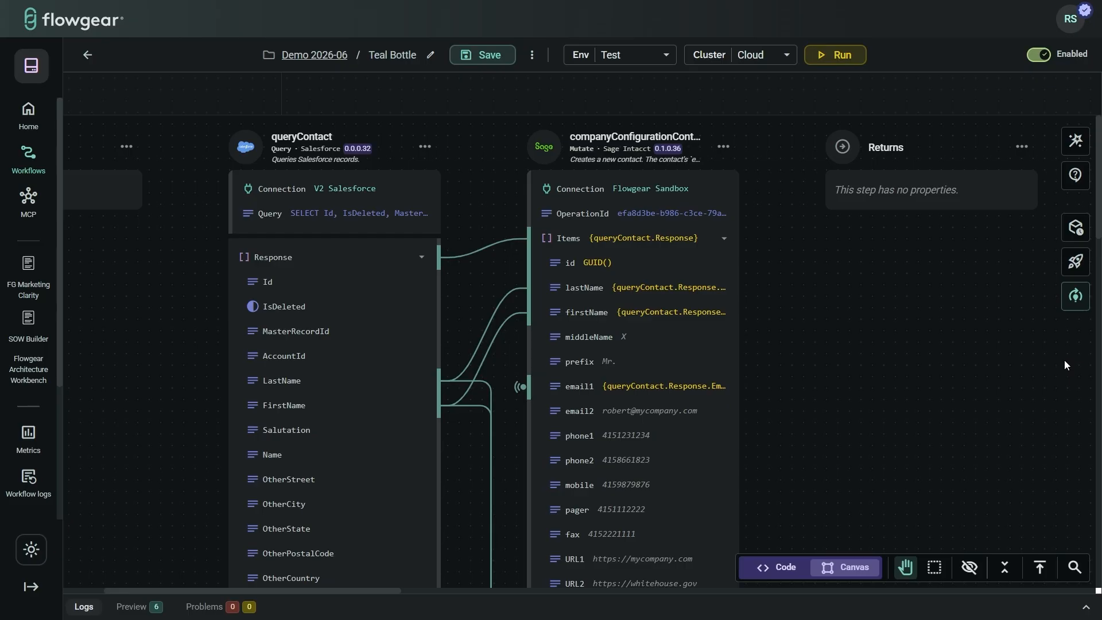
Step: Infer schemas from the latest run and apply them to queryContact and the Sage Intacct step
left_click(1075, 296)
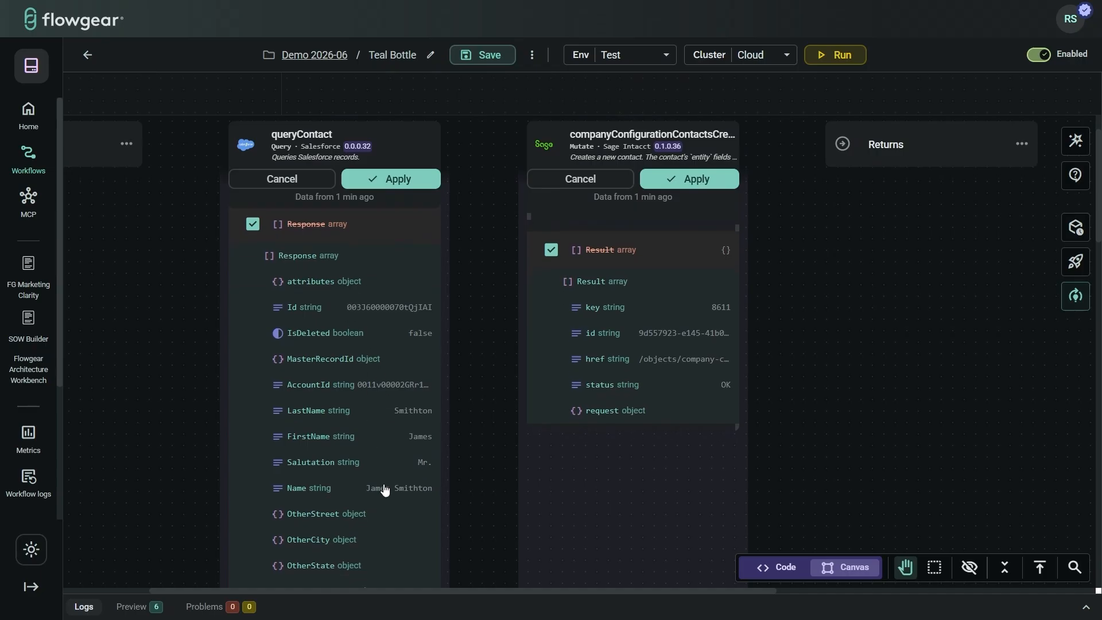
scroll(415, 523, "down", 2)
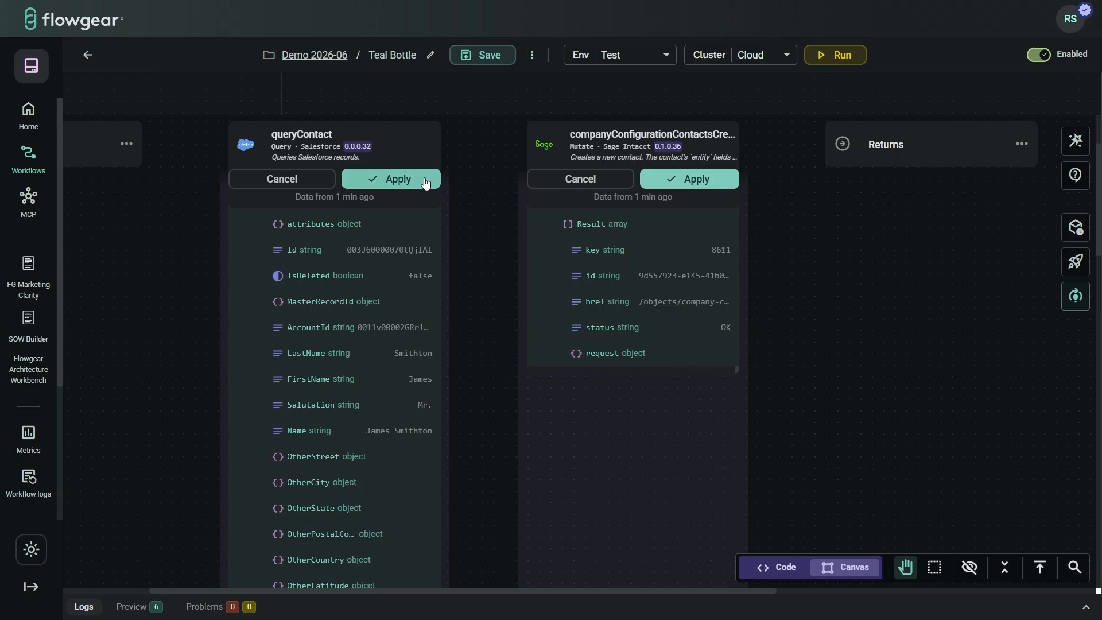
left_click(395, 181)
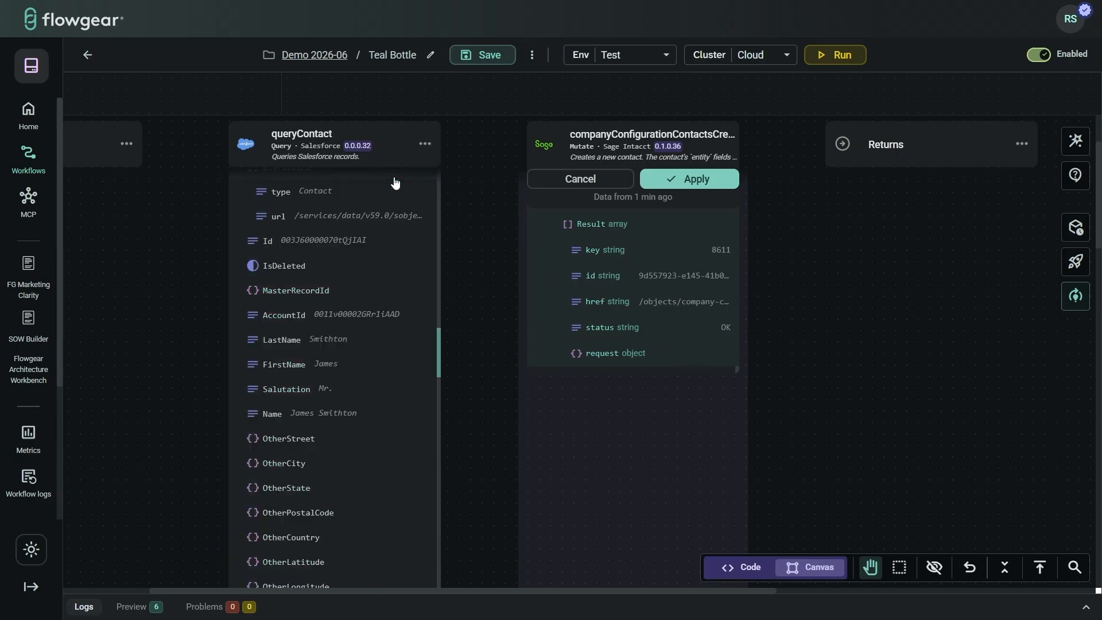
left_click(694, 186)
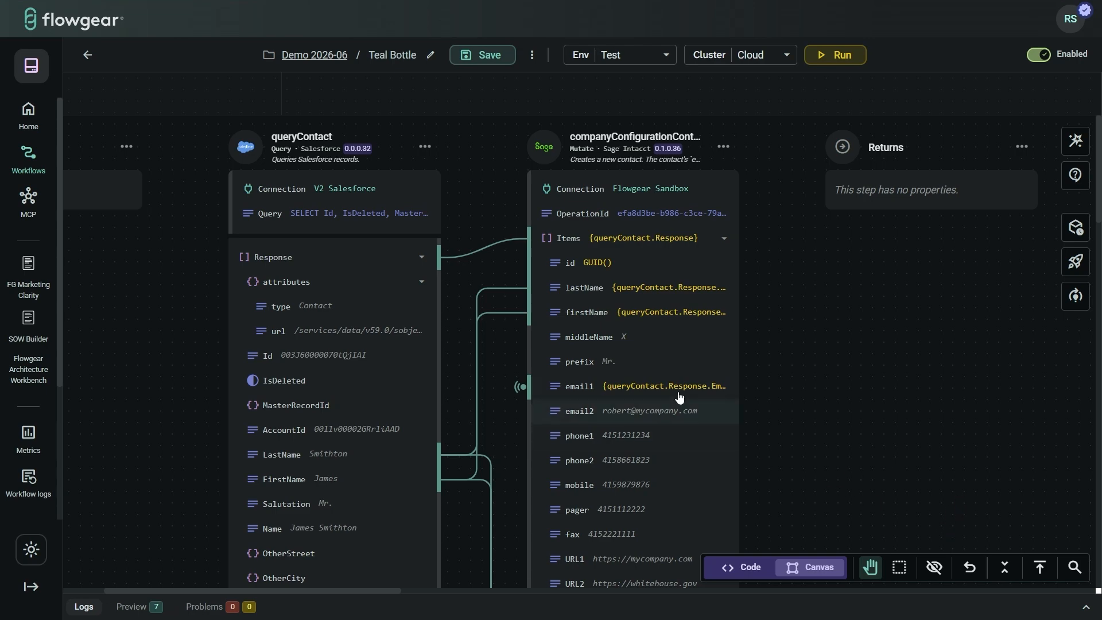
Step: Turn on preview mode to show sample values on mapped fields, check the Preview tab, then collapse it
scroll(677, 359, "down", 4)
scroll(677, 359, "down", 2)
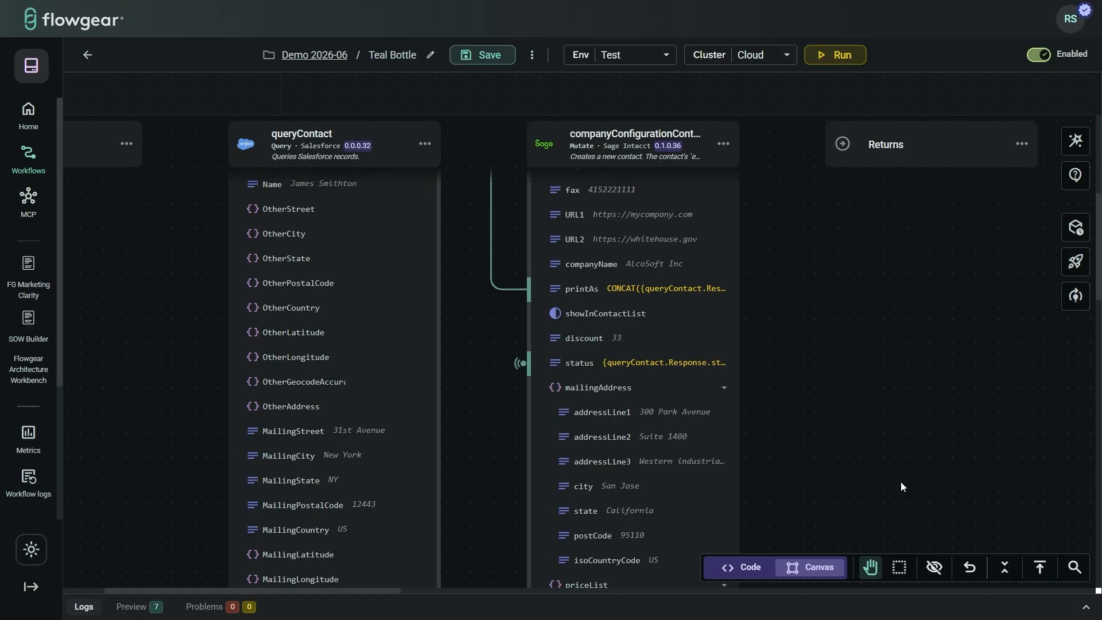
left_click(934, 567)
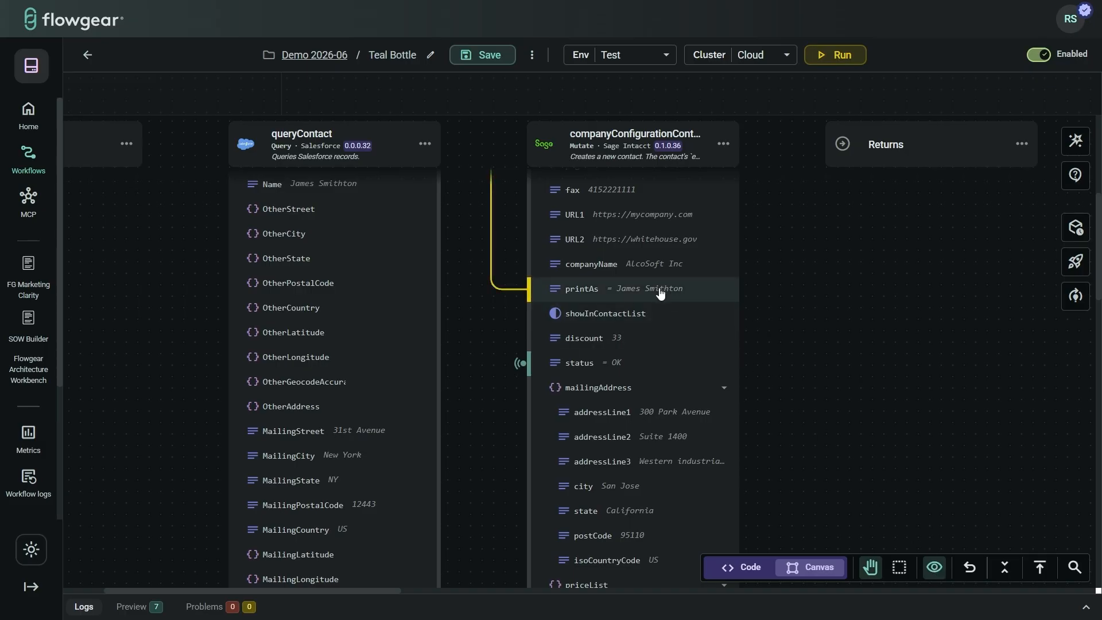
scroll(281, 299, "up", 4)
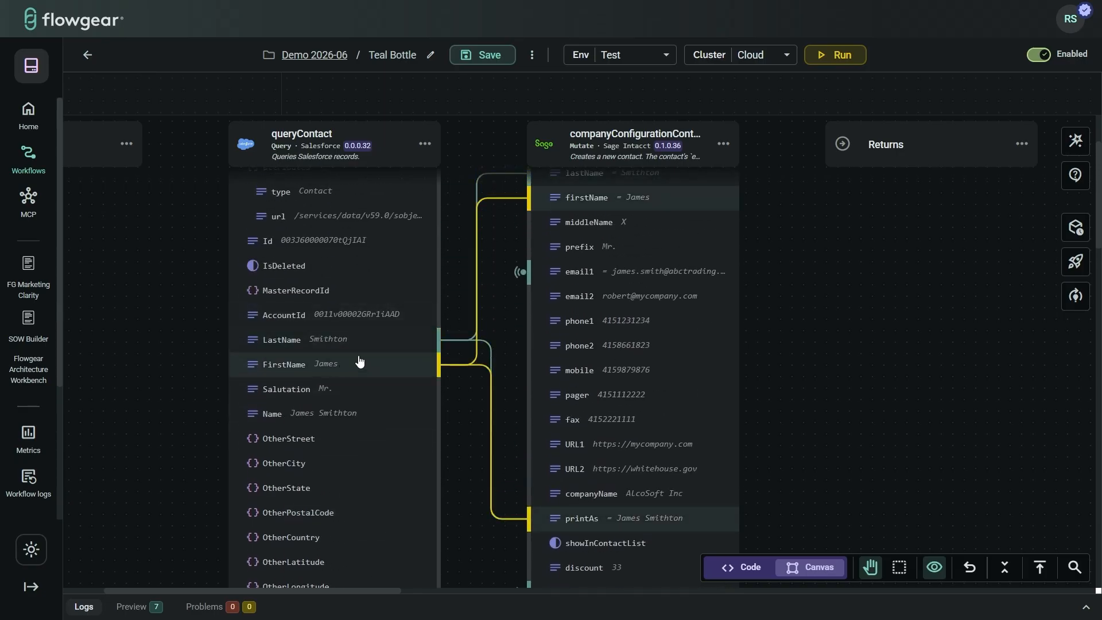
left_click(131, 608)
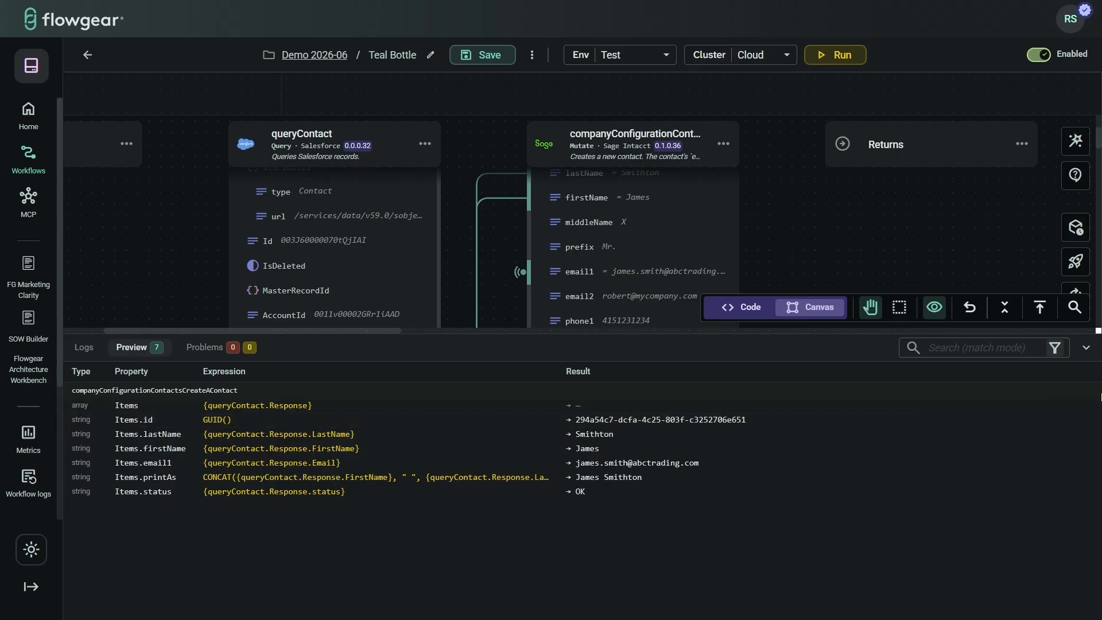
left_click(1082, 349)
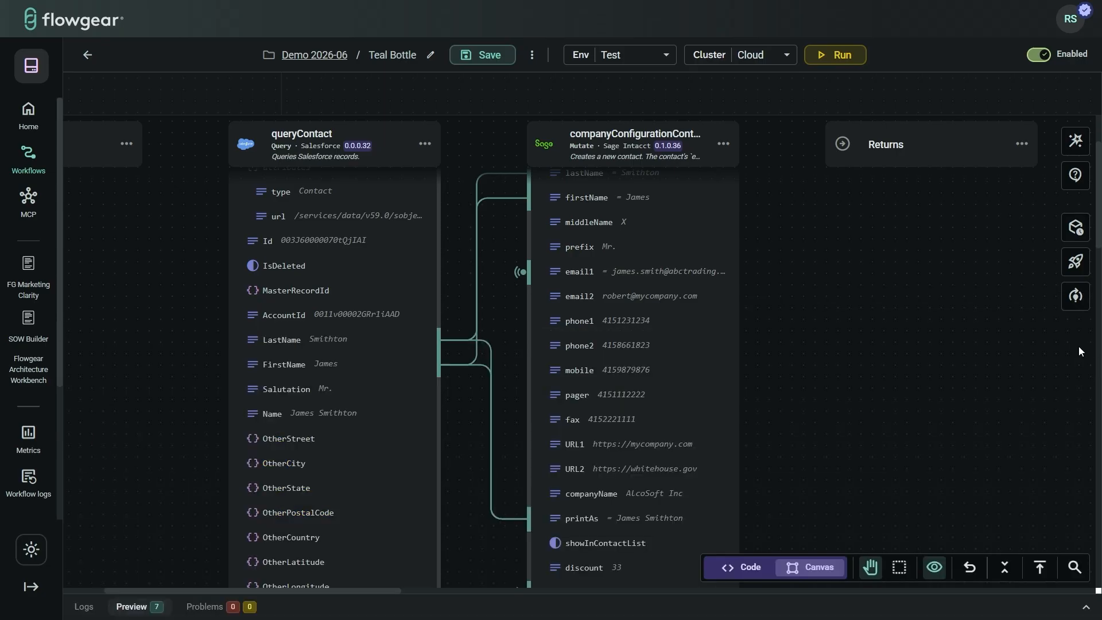
scroll(888, 349, "up", 1)
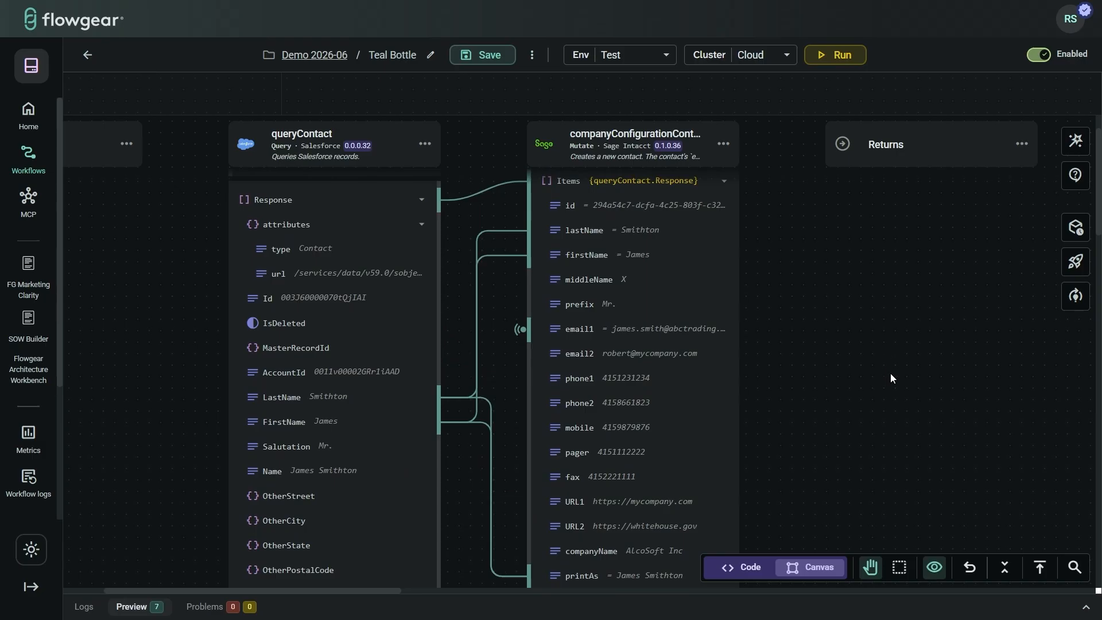
Step: Switch to the YAML code view, fold queryContact, and browse suggestions for the Sage connection type
left_click(749, 568)
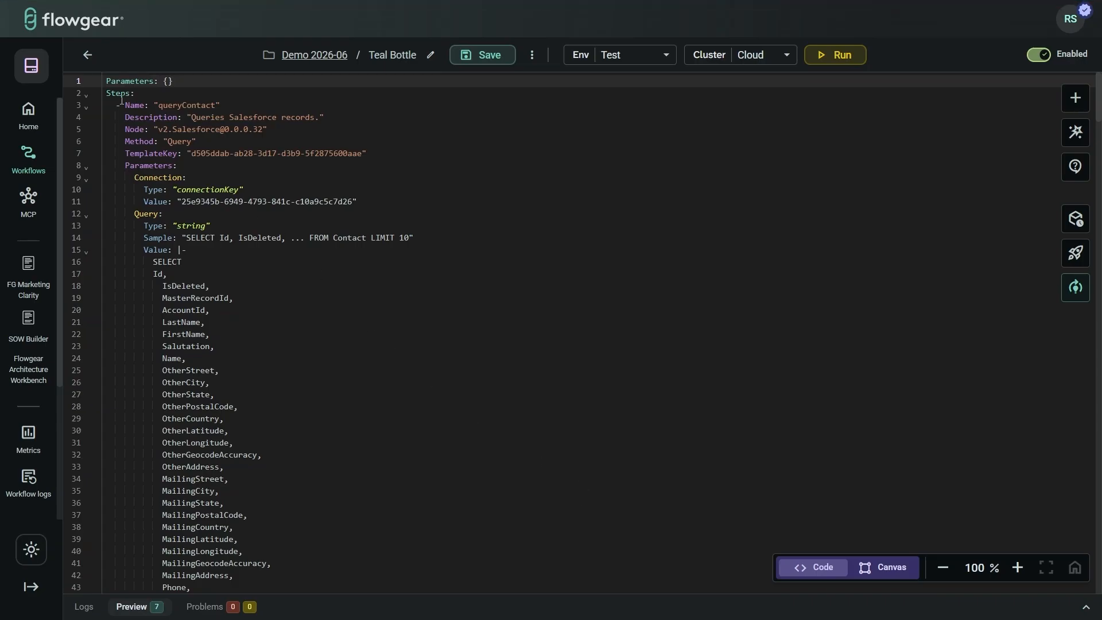
left_click(85, 108)
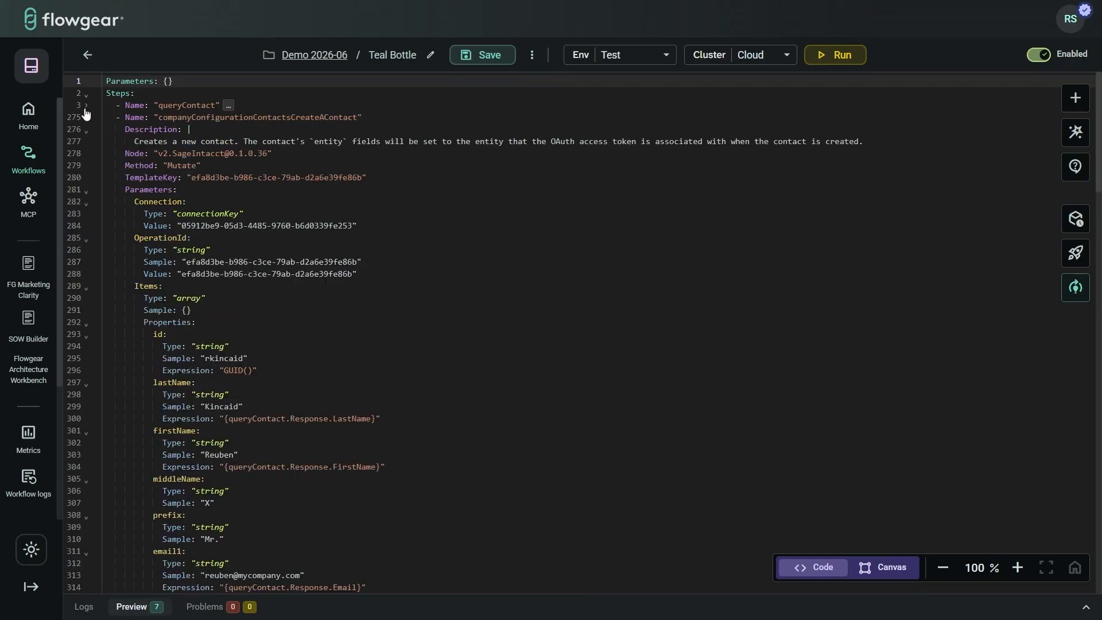
left_click(265, 213)
key("ctrl+space")
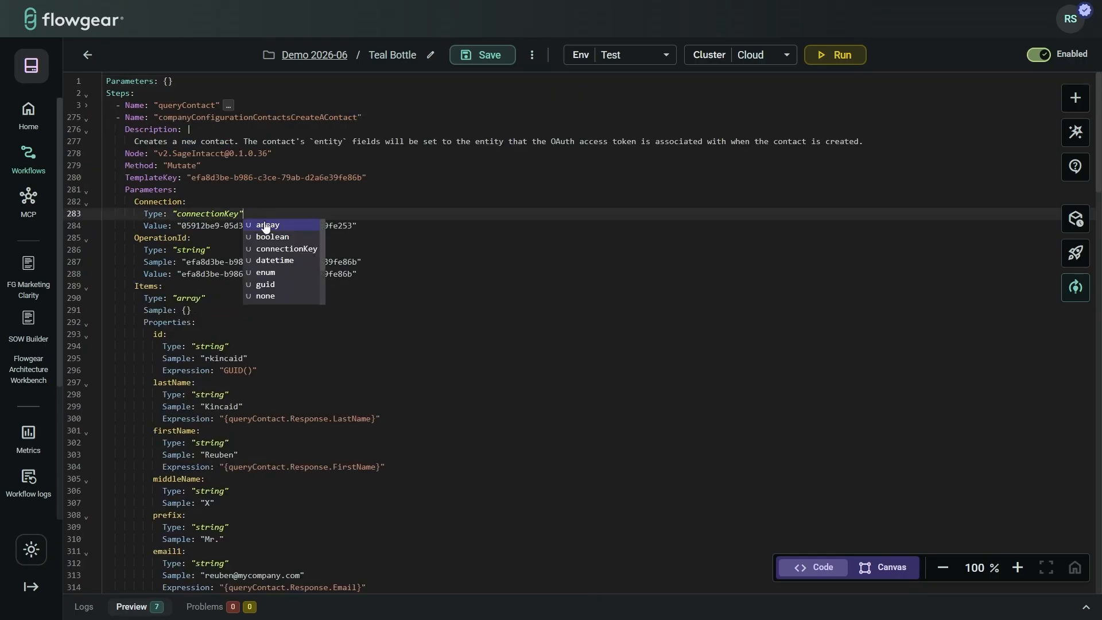
left_click(434, 275)
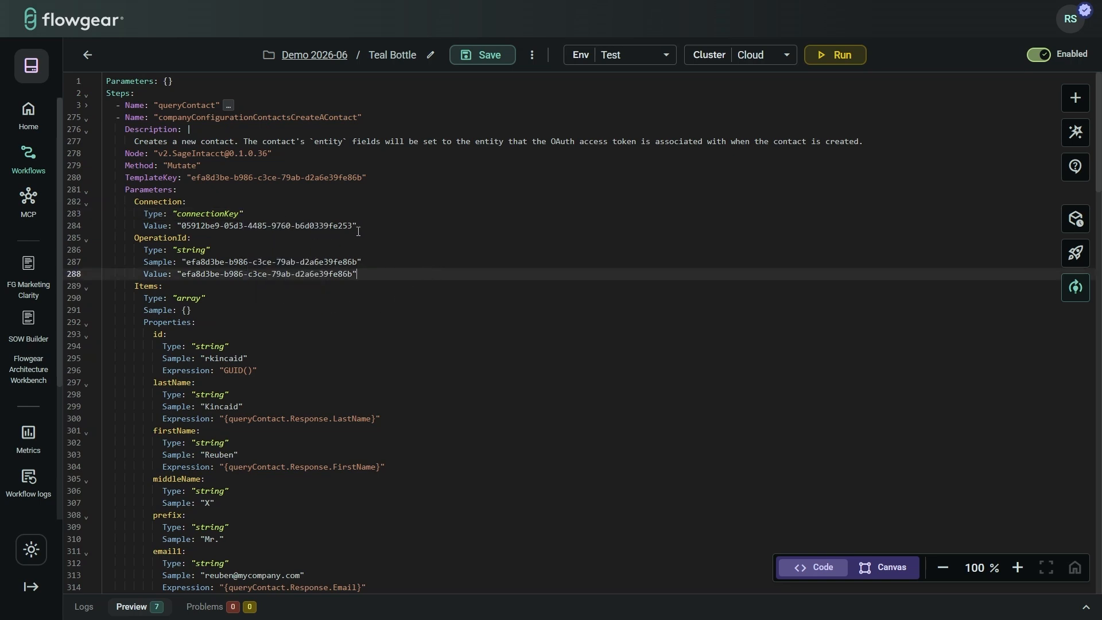
left_click(86, 105)
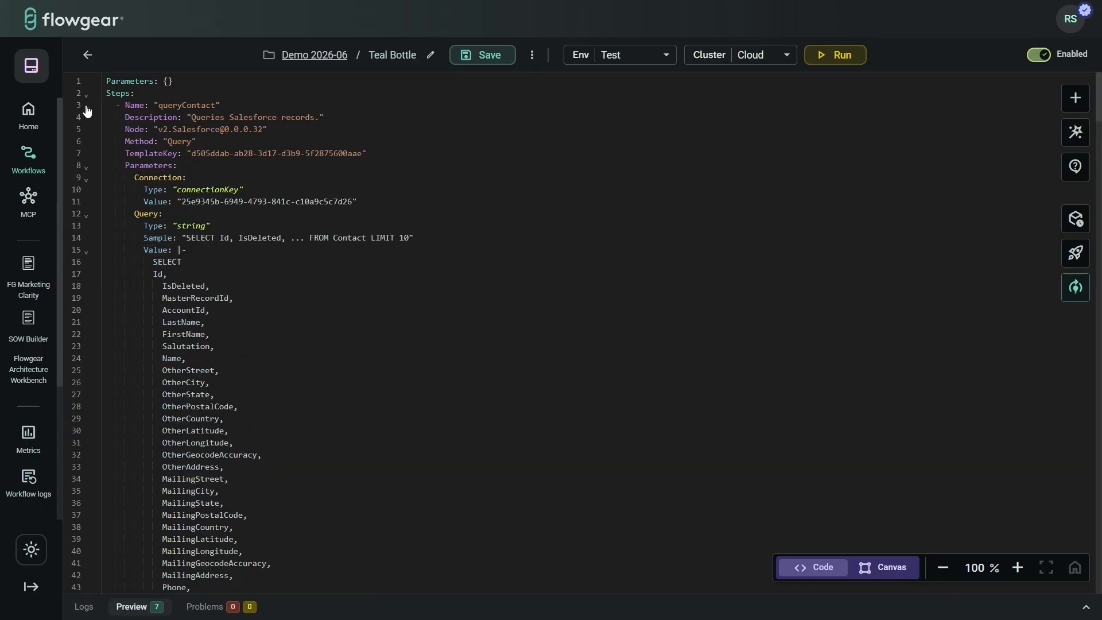
Step: Delete queryContact's TemplateKey and connection lines to see the line-7 error, then undo and trim a stray space
left_click_drag(356, 202, 162, 158)
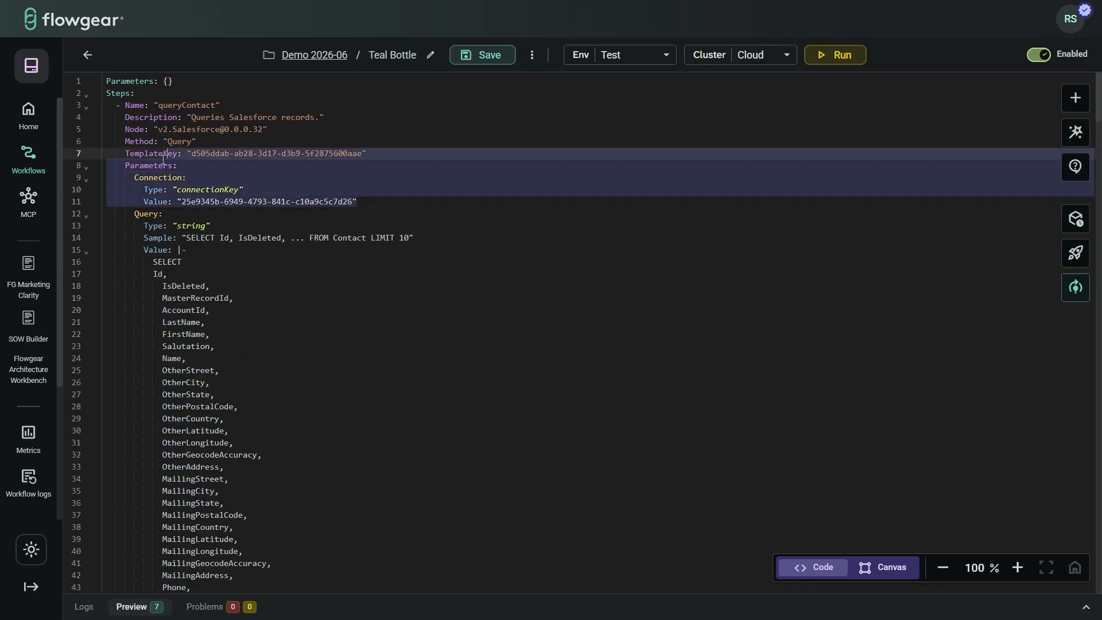
key("BackSpace")
key("BackSpace")
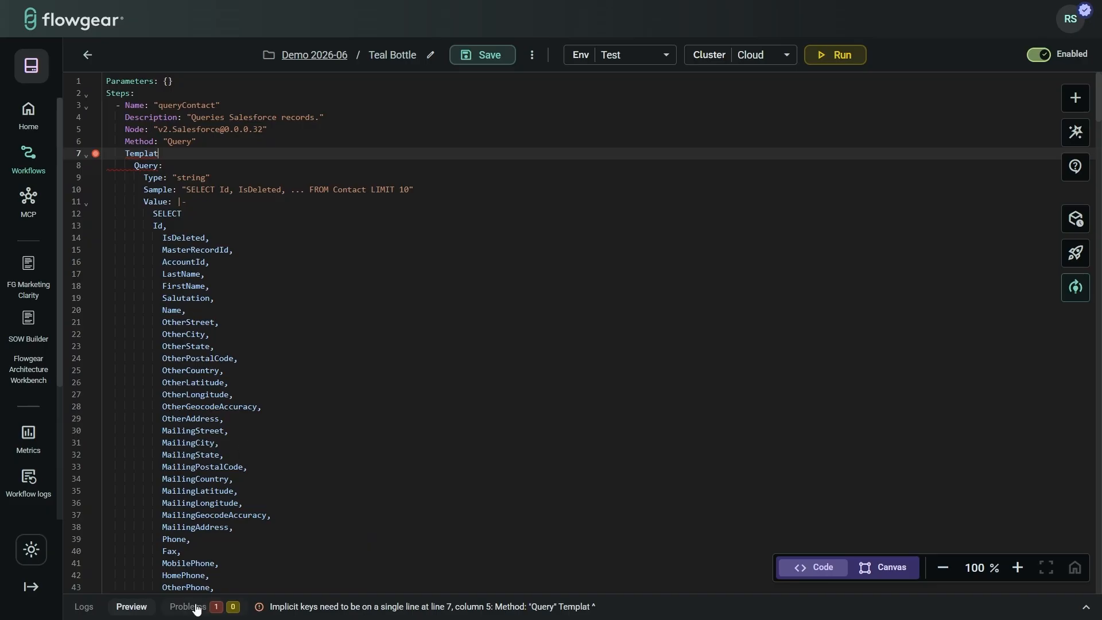
left_click(450, 613)
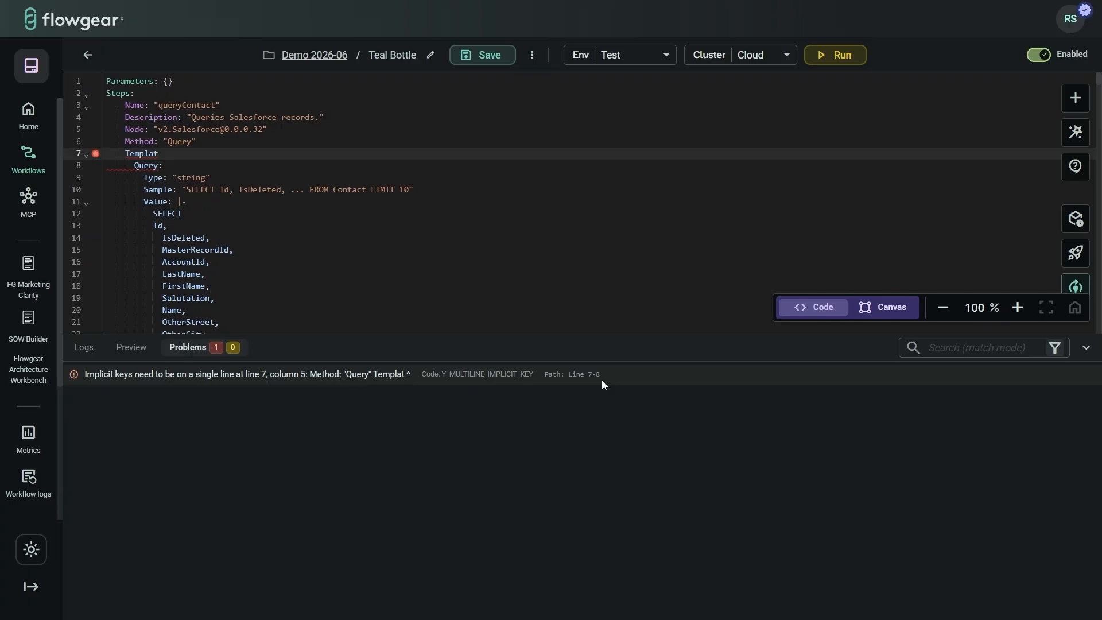
left_click(232, 190)
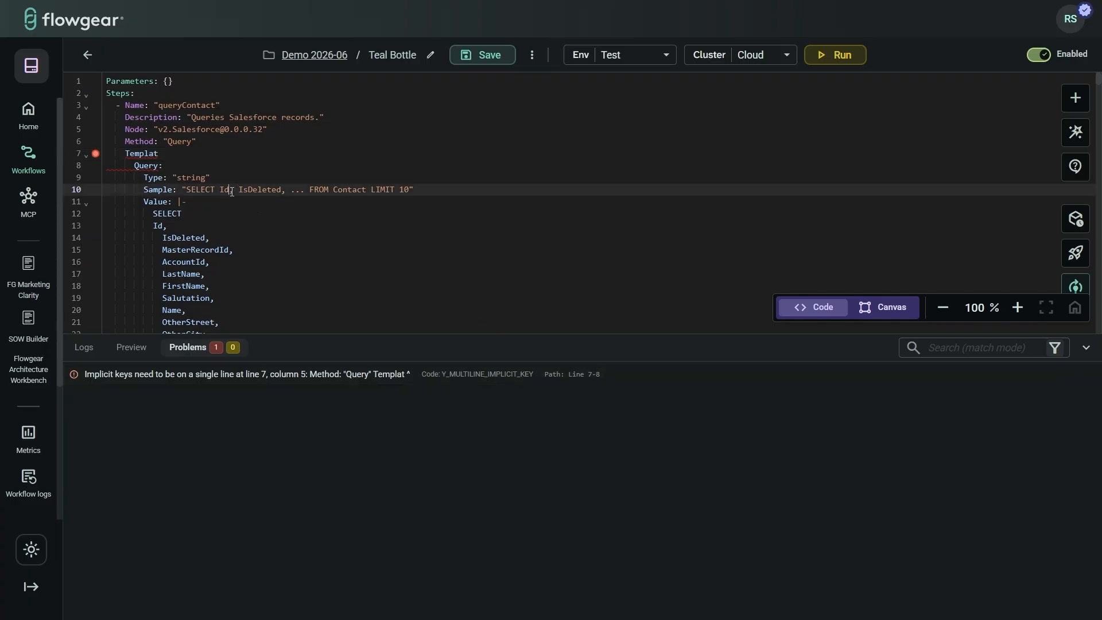
key("ctrl+z")
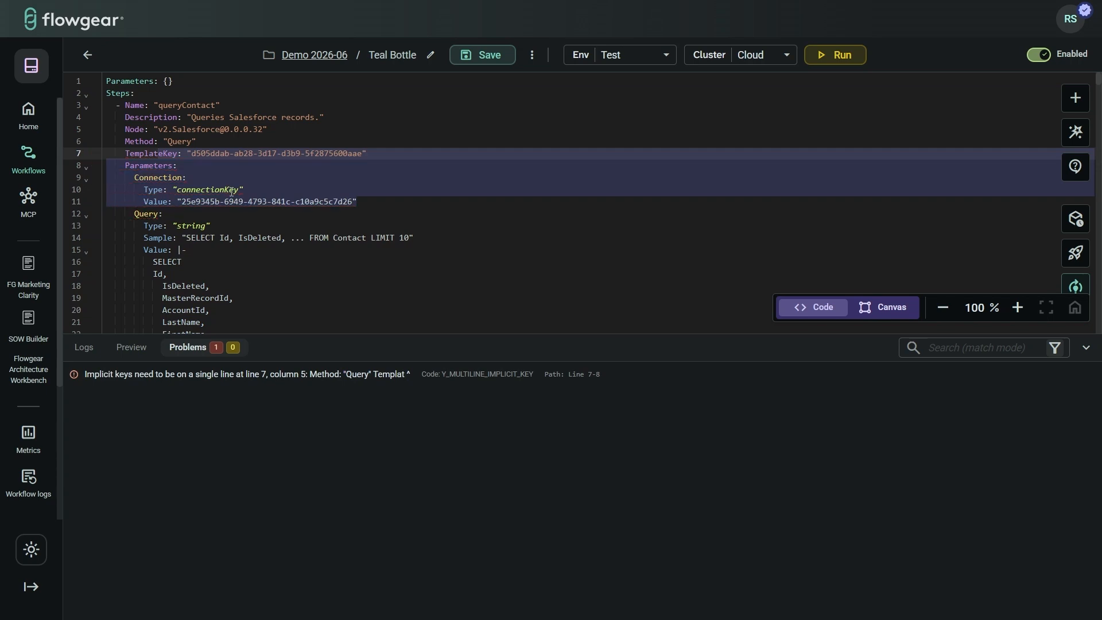
left_click(292, 238)
key("BackSpace")
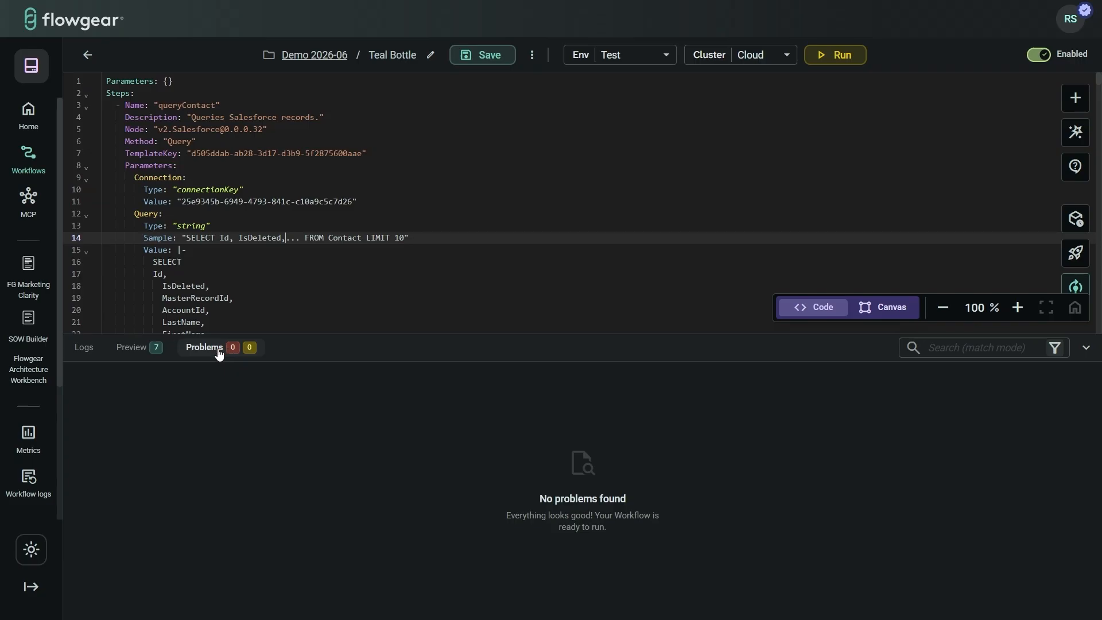
Step: On the canvas, unlink and relink queryContact's Response to the Sage Items field, then hide Problems
left_click(881, 318)
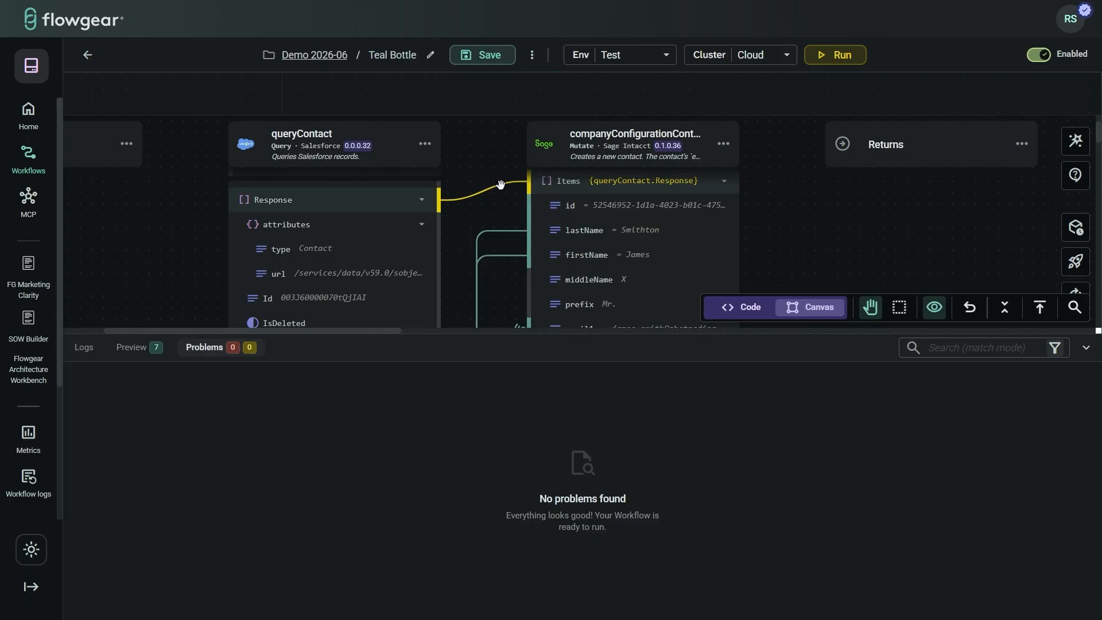
left_click_drag(501, 184, 463, 206)
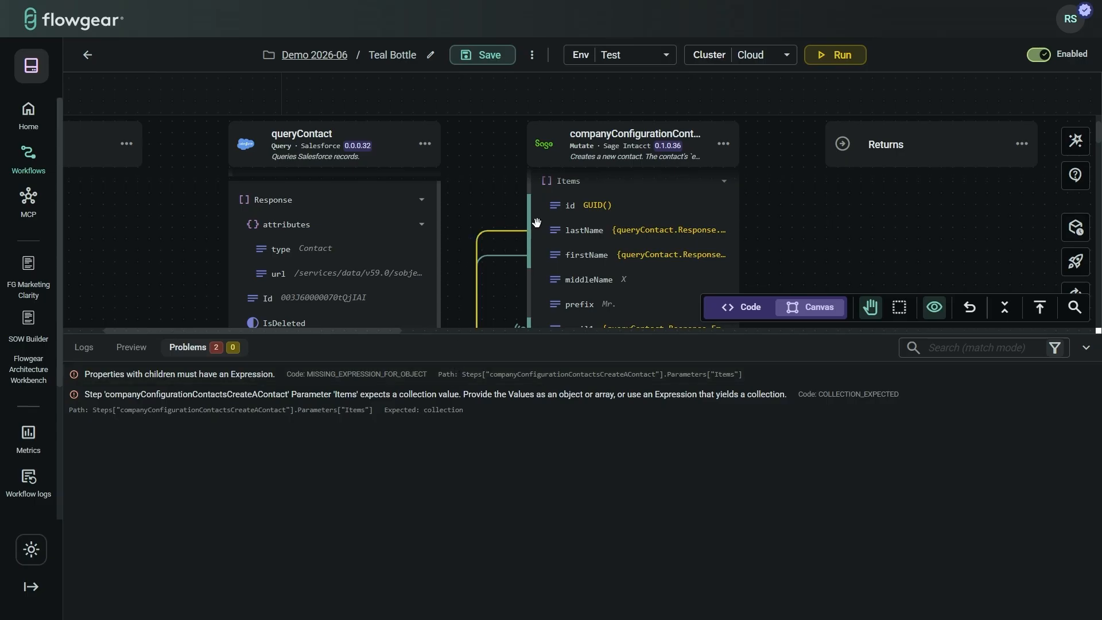
scroll(594, 236, "up", 1)
left_click_drag(450, 256, 569, 238)
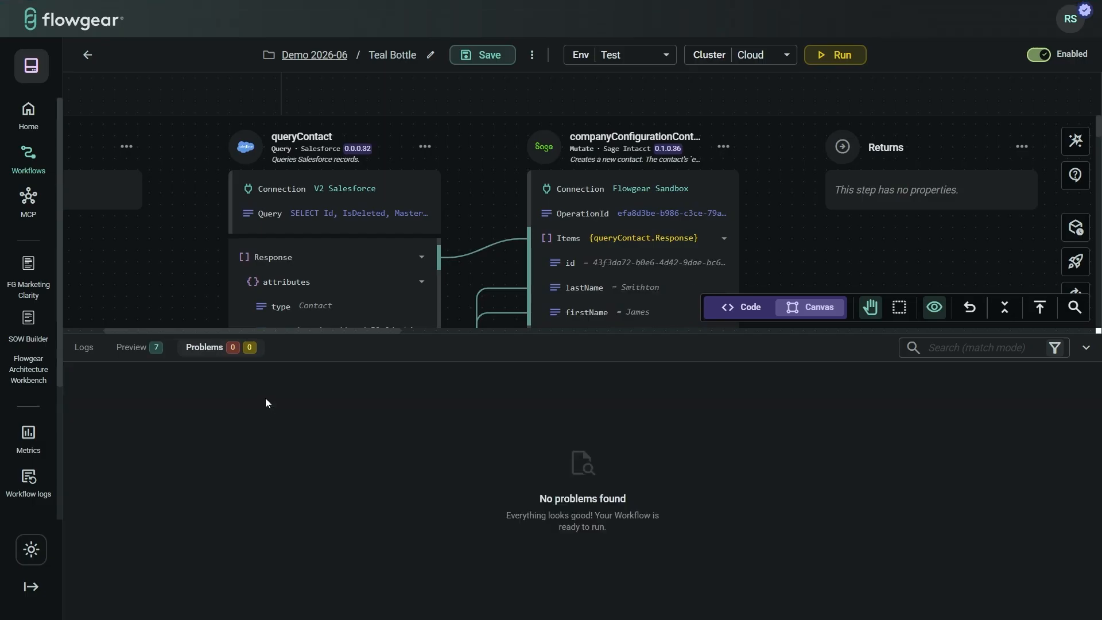
left_click(1087, 347)
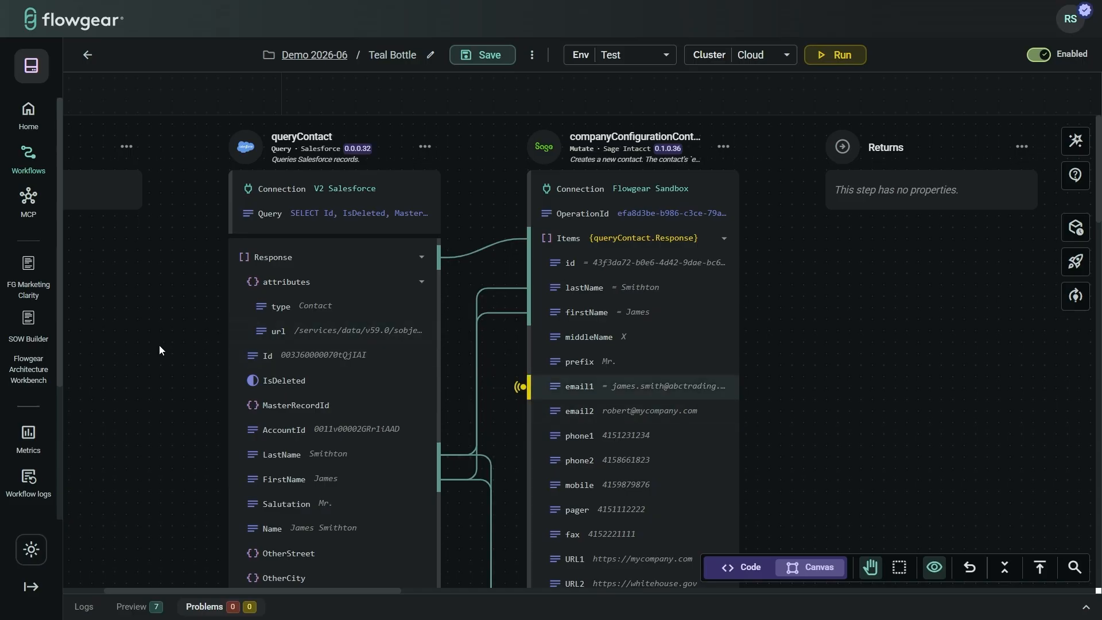
left_click_drag(159, 345, 306, 349)
Step: Add an HttpReceive trigger before queryContact with Method GET and UriTemplate /test
mouse_move(327, 152)
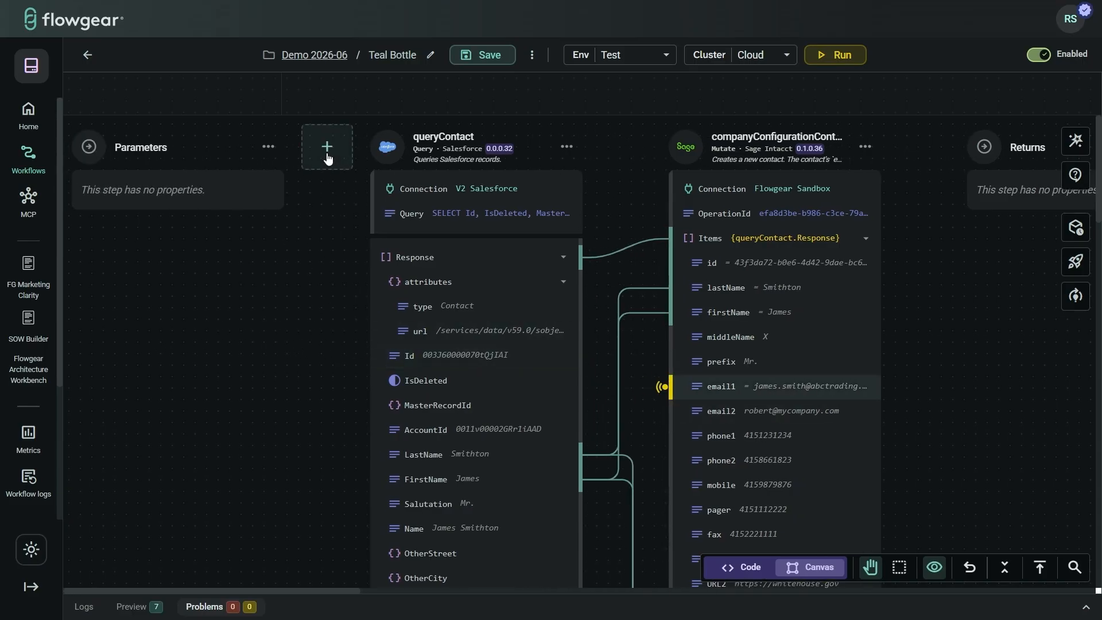
left_click(327, 150)
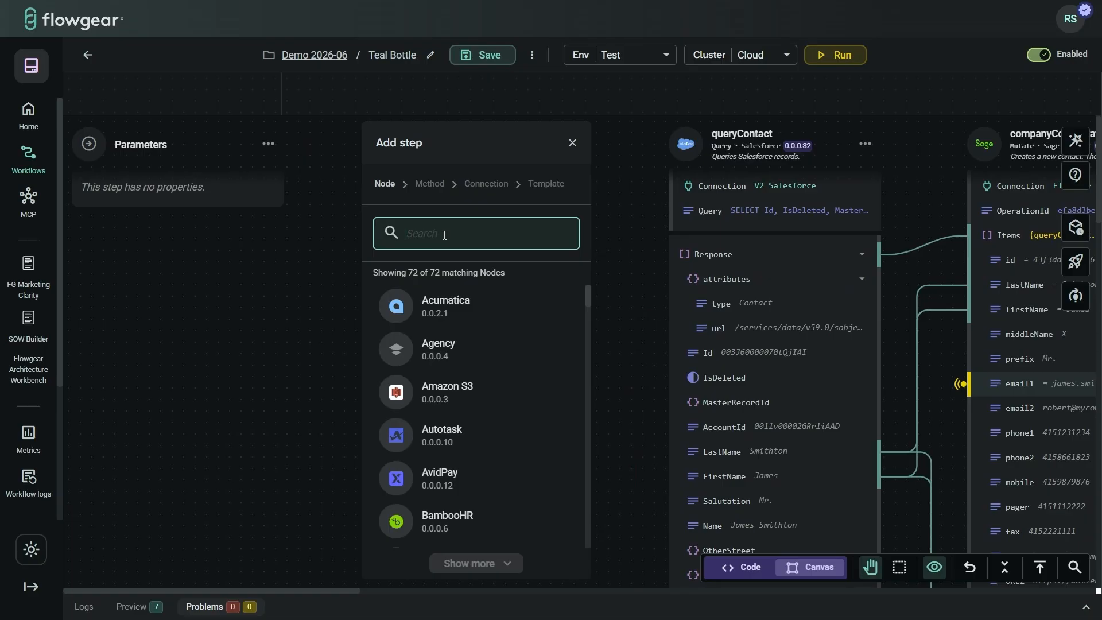
type("http")
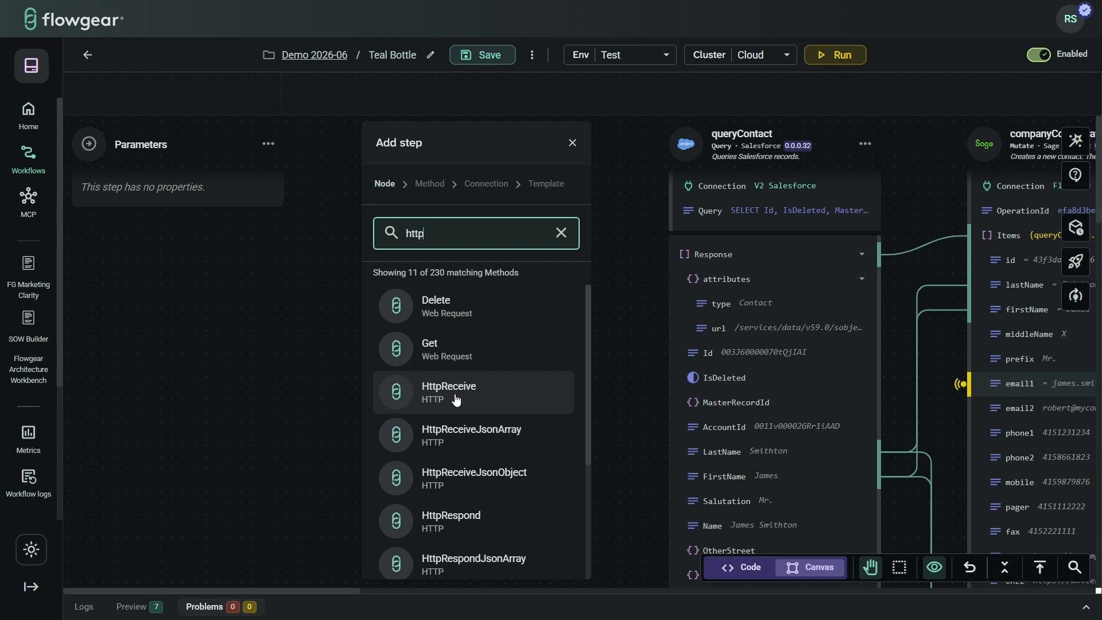
left_click(456, 396)
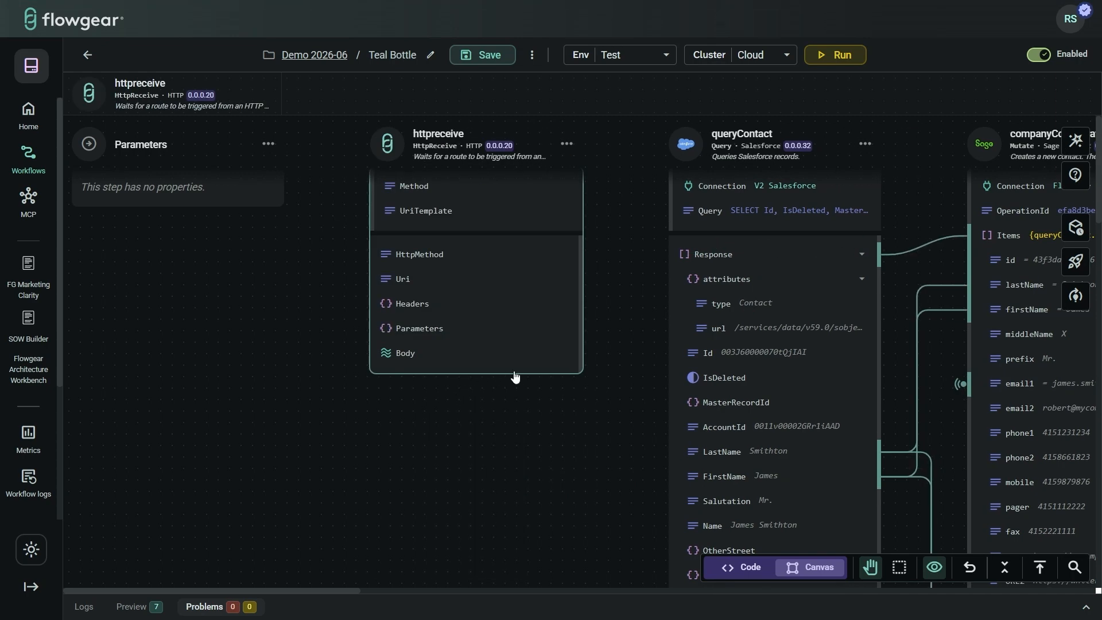
left_click(499, 199)
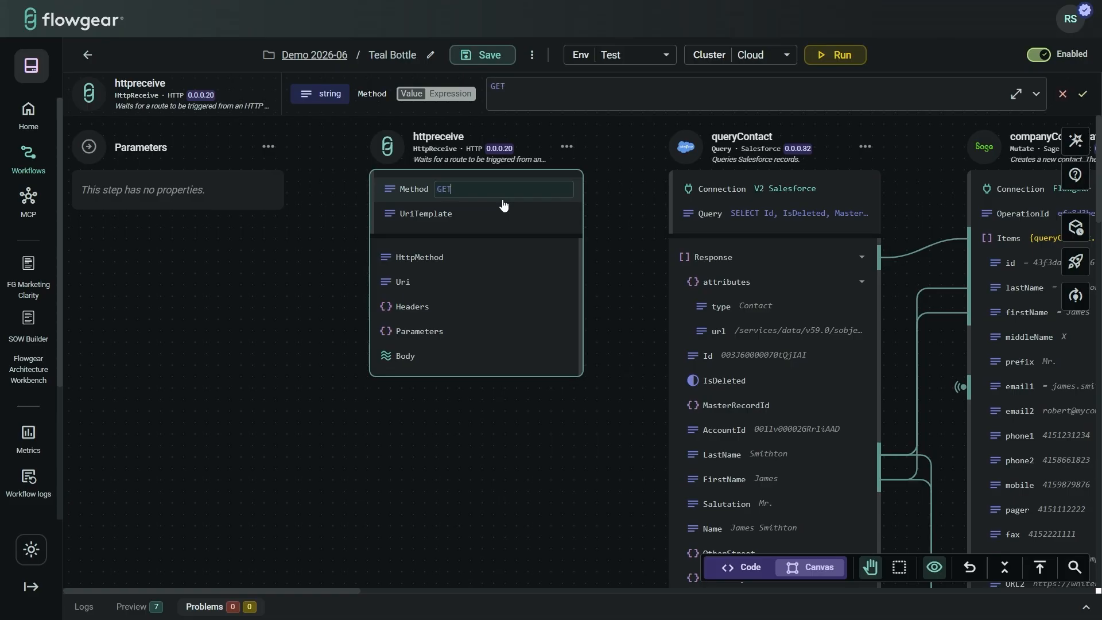
left_click(531, 211)
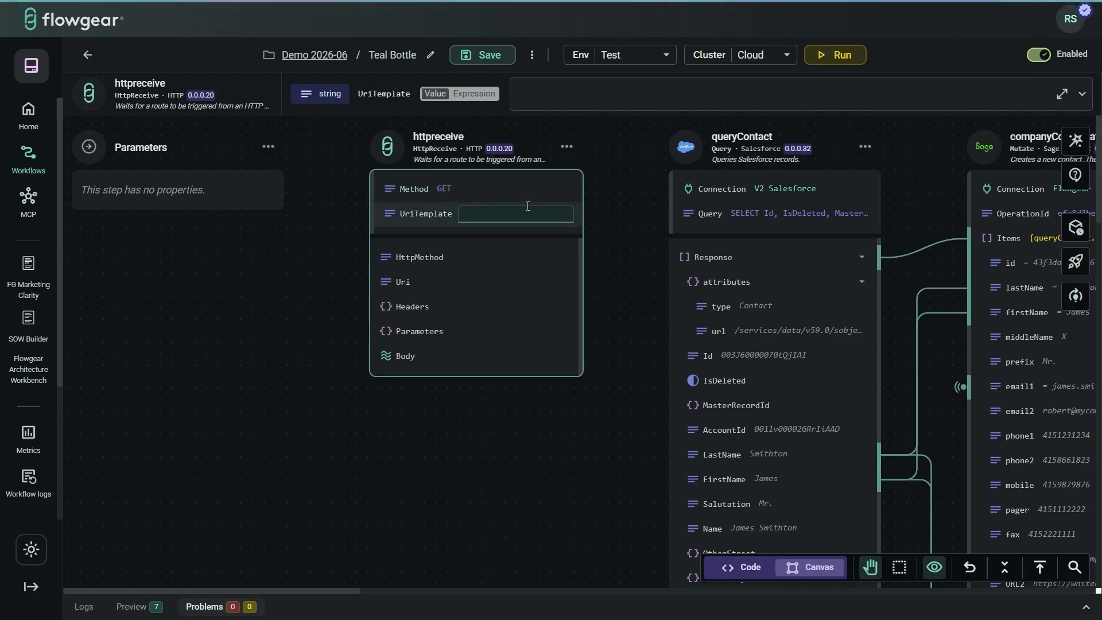
type("/")
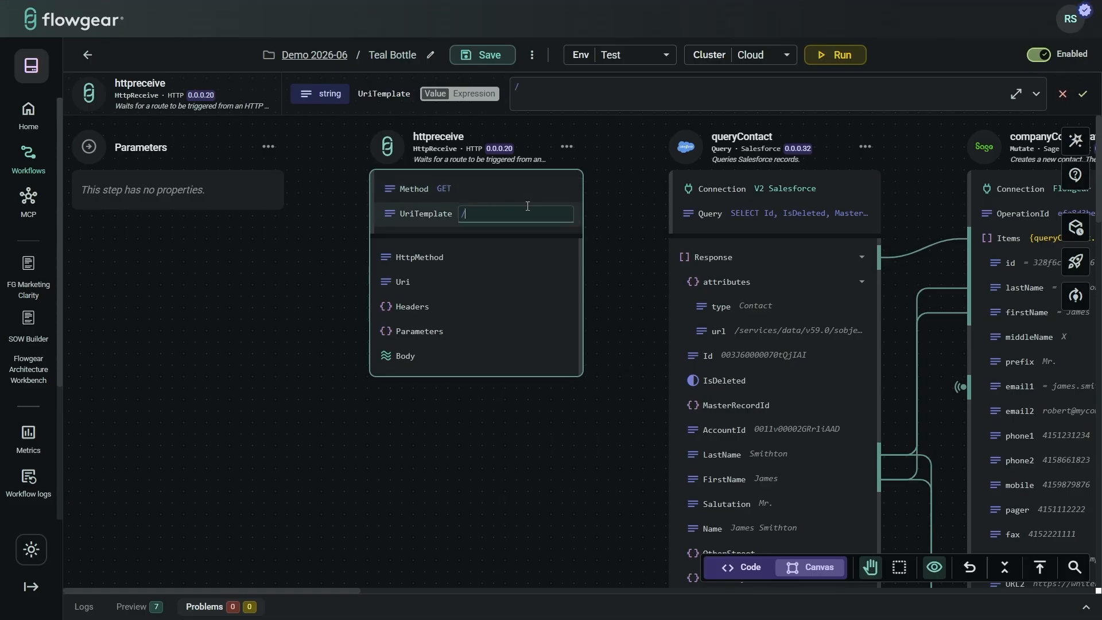
type("test")
left_click(647, 311)
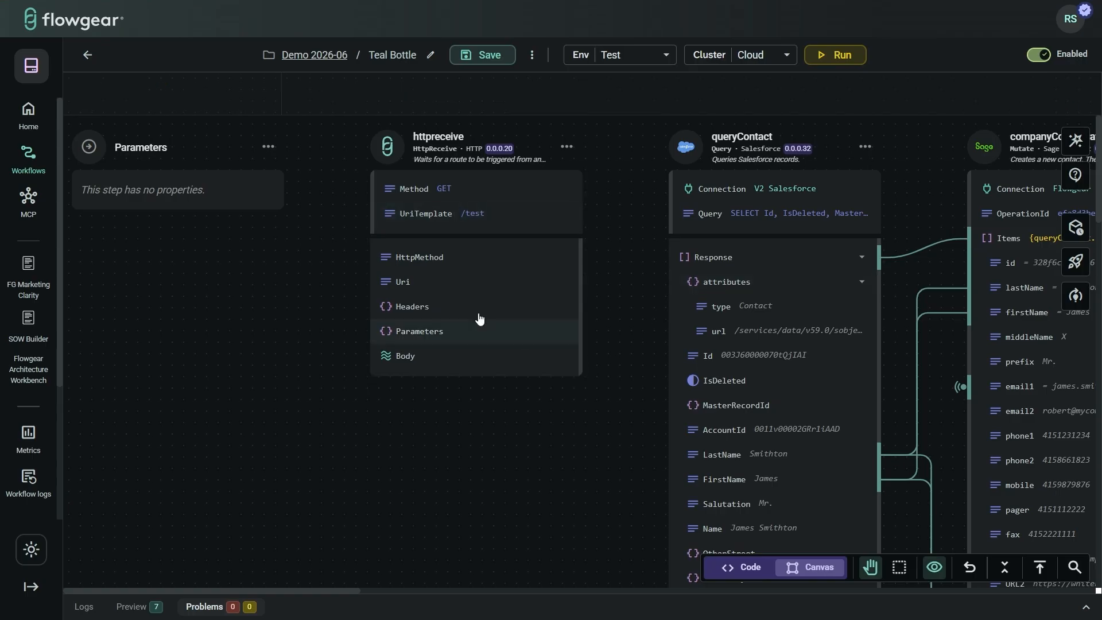
scroll(635, 381, "right", 7)
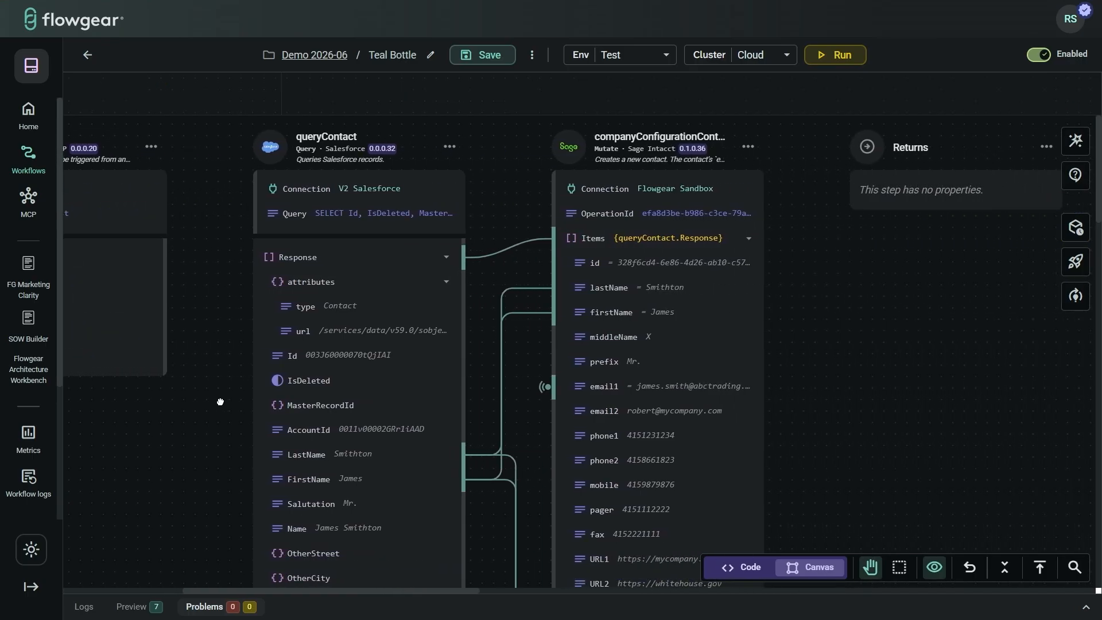
Step: Add an HttpRespond step with StatusCode 200 after companyConfigurationContact
left_click(806, 147)
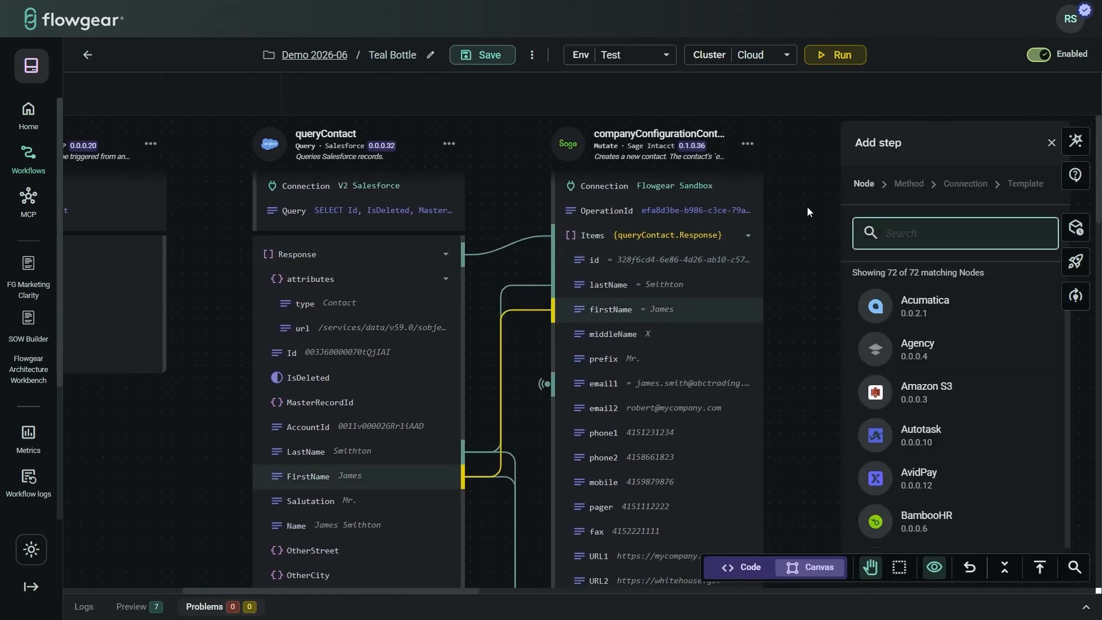
type("htt")
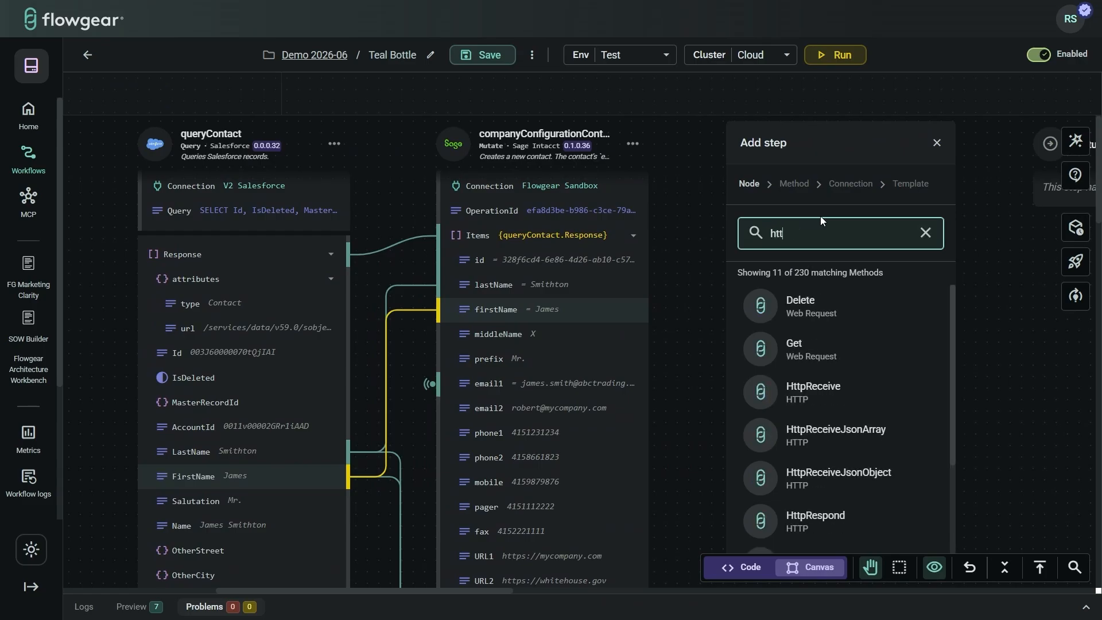
type("p res")
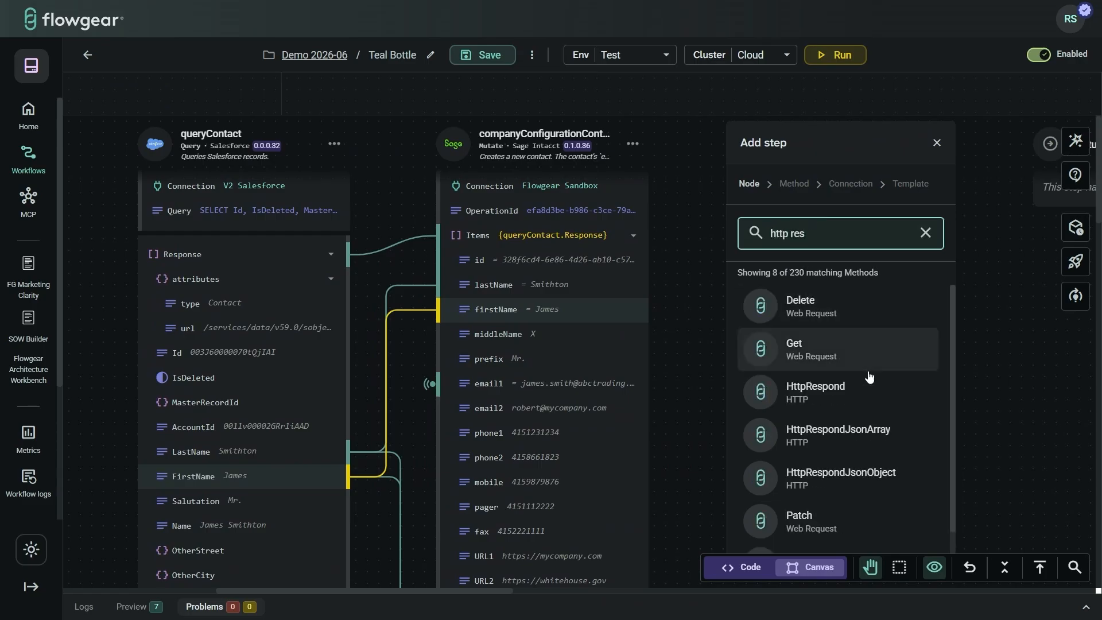
scroll(825, 359, "down", 1)
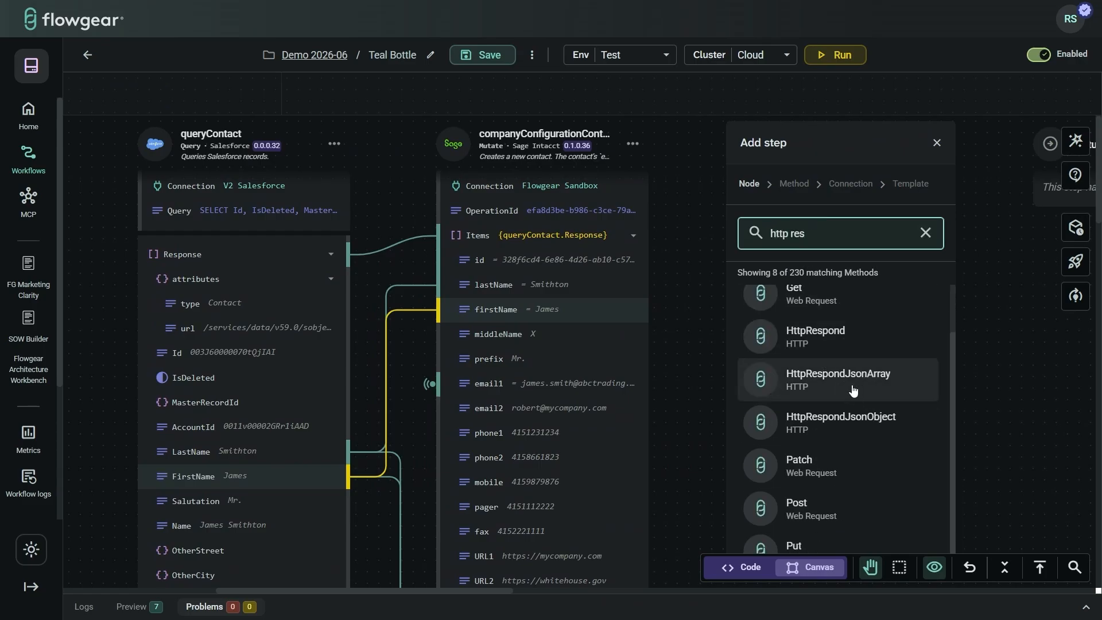
left_click(855, 350)
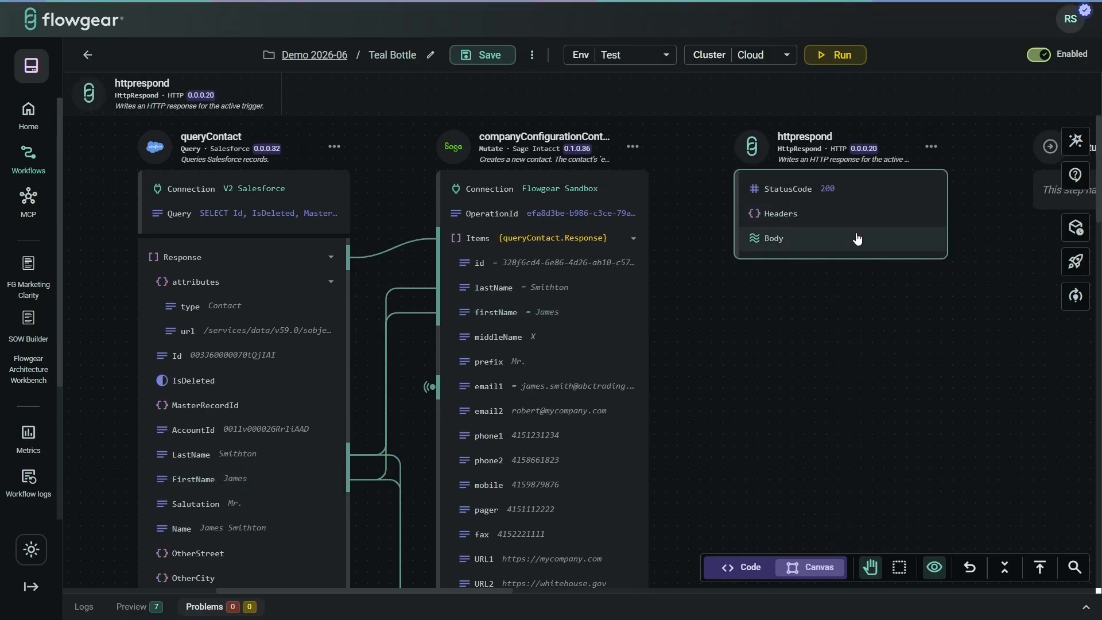
left_click_drag(763, 331, 996, 345)
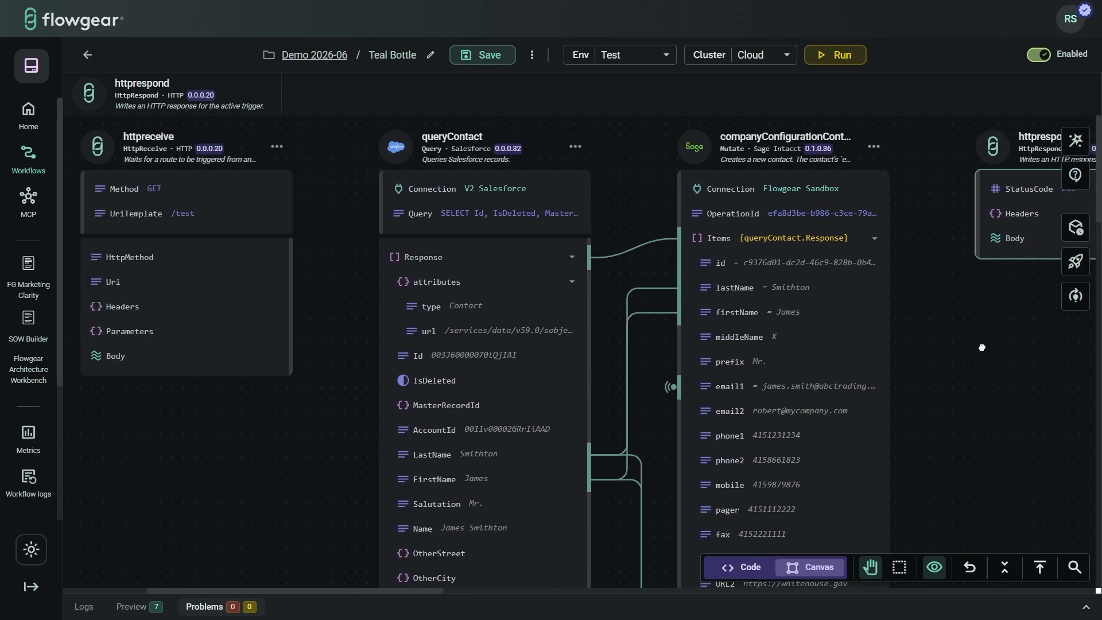
left_click_drag(359, 189, 398, 187)
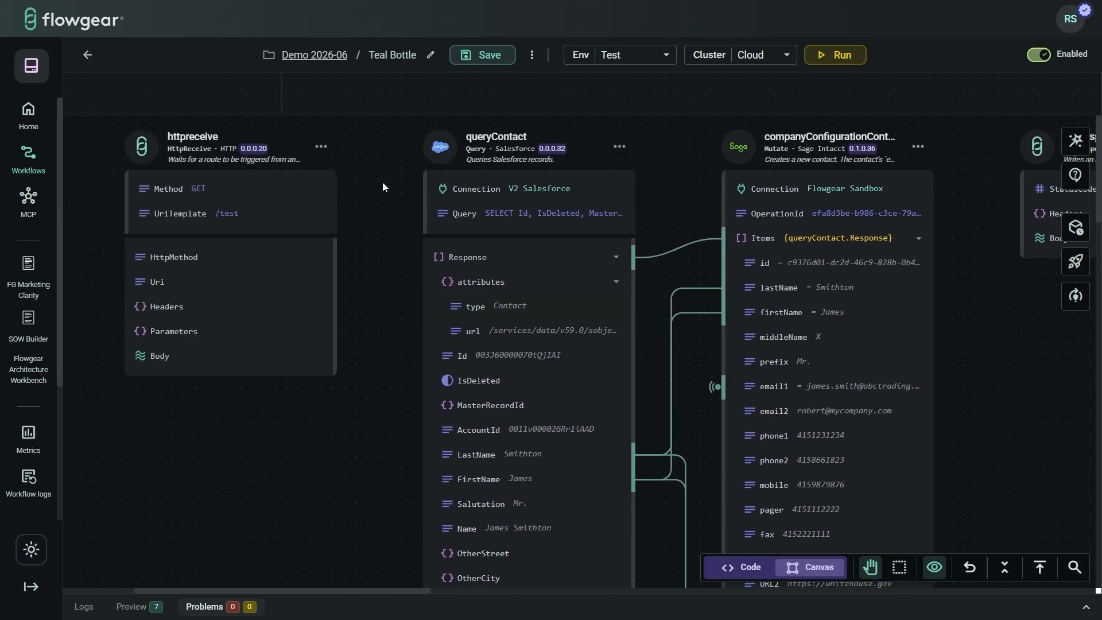
Step: Insert an McpReceive trigger right after the httpreceive trigger
left_click(388, 167)
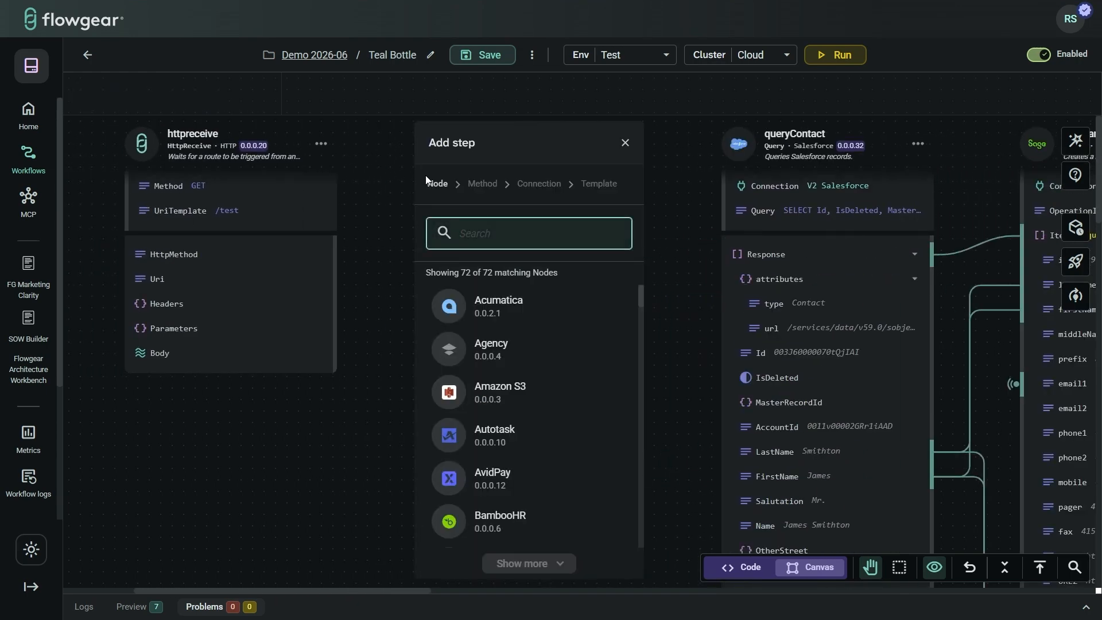
type("mcp")
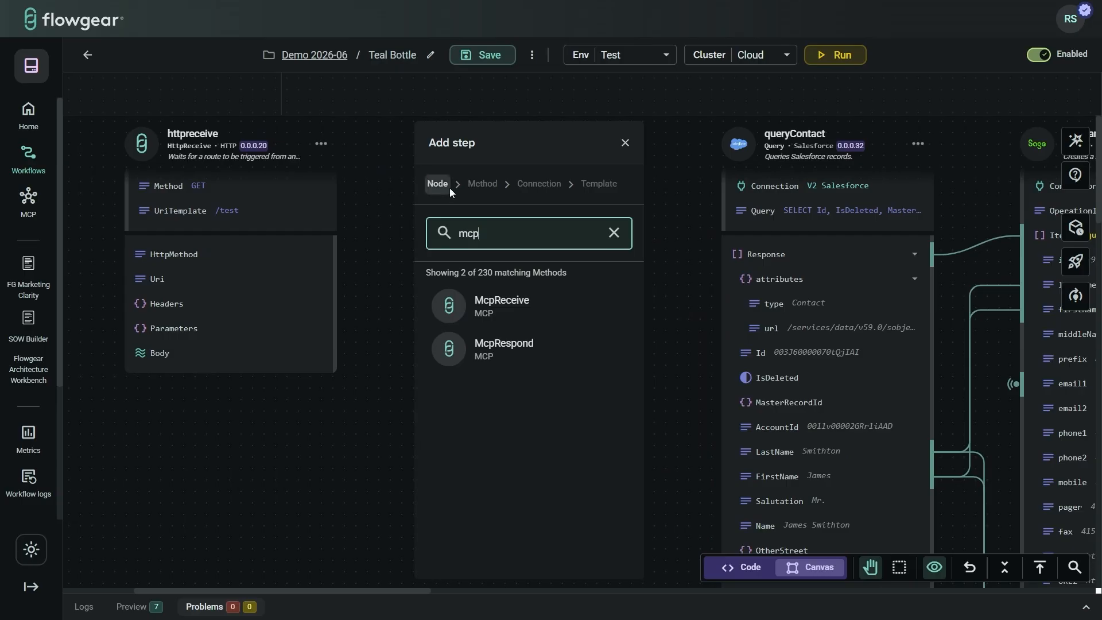
left_click(514, 304)
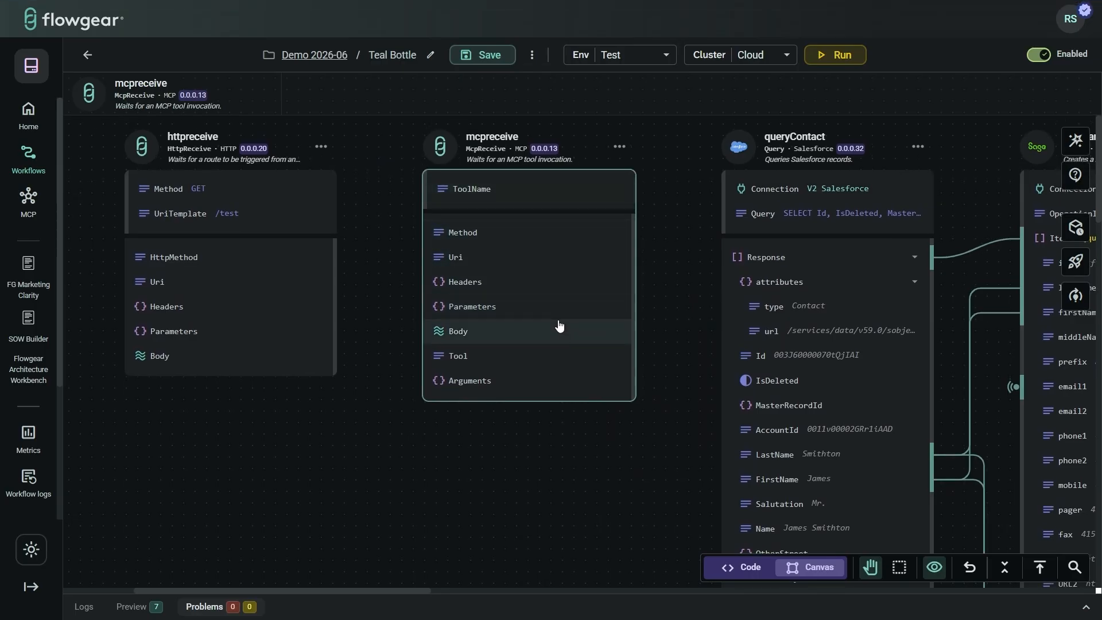
left_click_drag(704, 380, 470, 397)
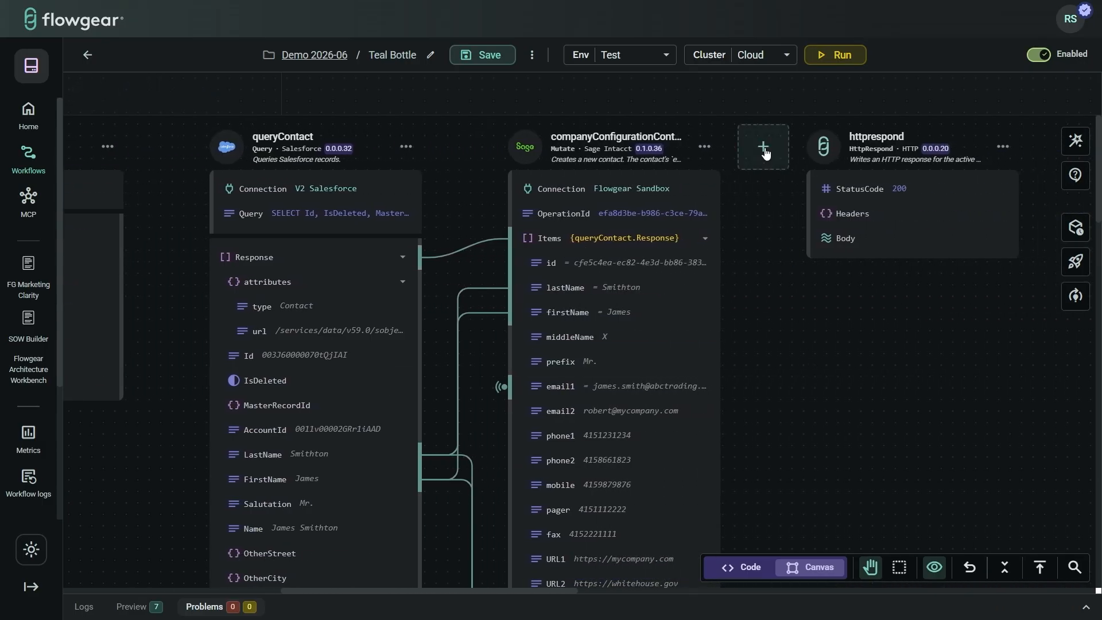
Step: Insert an McpRespond step between the Sage Intacct contact step and httprespond
left_click(763, 150)
type("h")
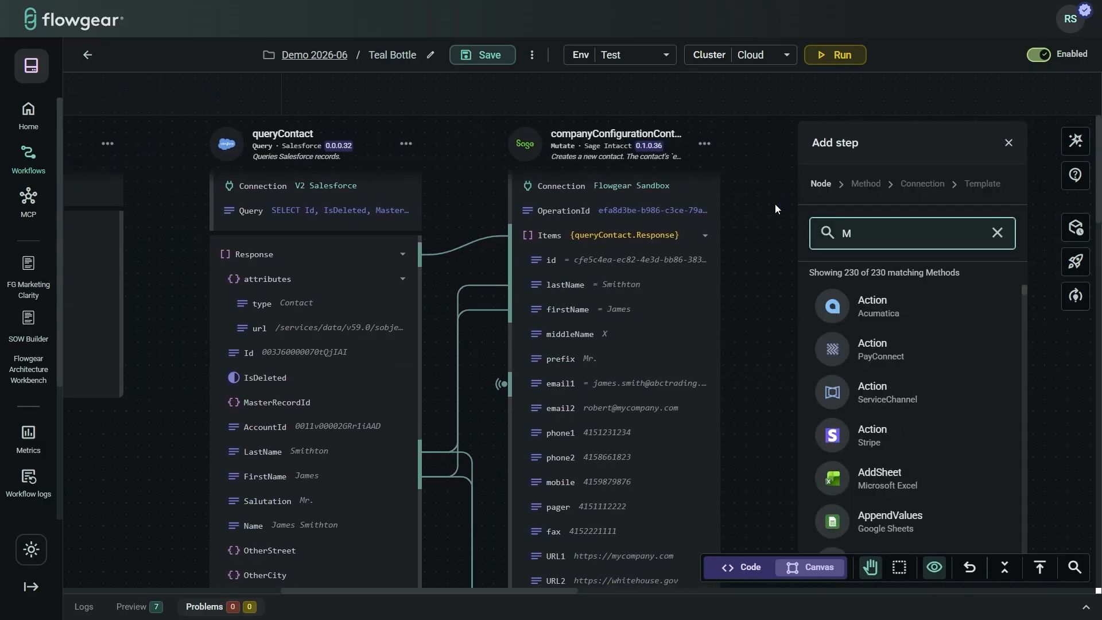
key("BackSpace")
type("mcp")
left_click(889, 347)
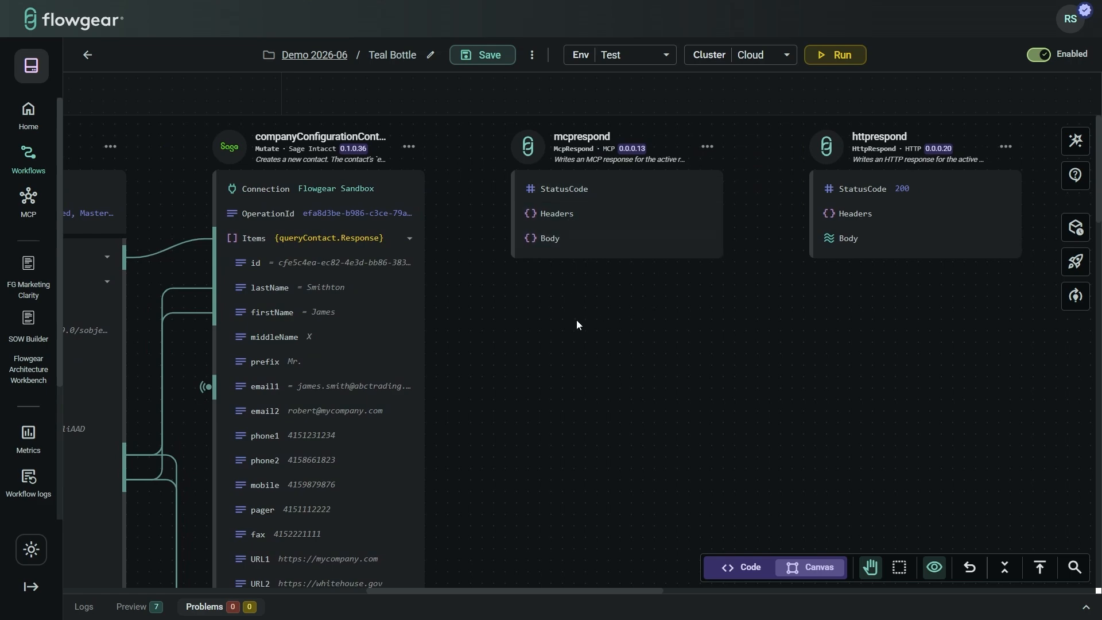
left_click_drag(576, 320, 864, 344)
left_click_drag(402, 353, 683, 359)
left_click_drag(312, 452, 600, 473)
Step: Insert a Daily schedule trigger after mcpreceive and review its IntervalType options
left_click(742, 151)
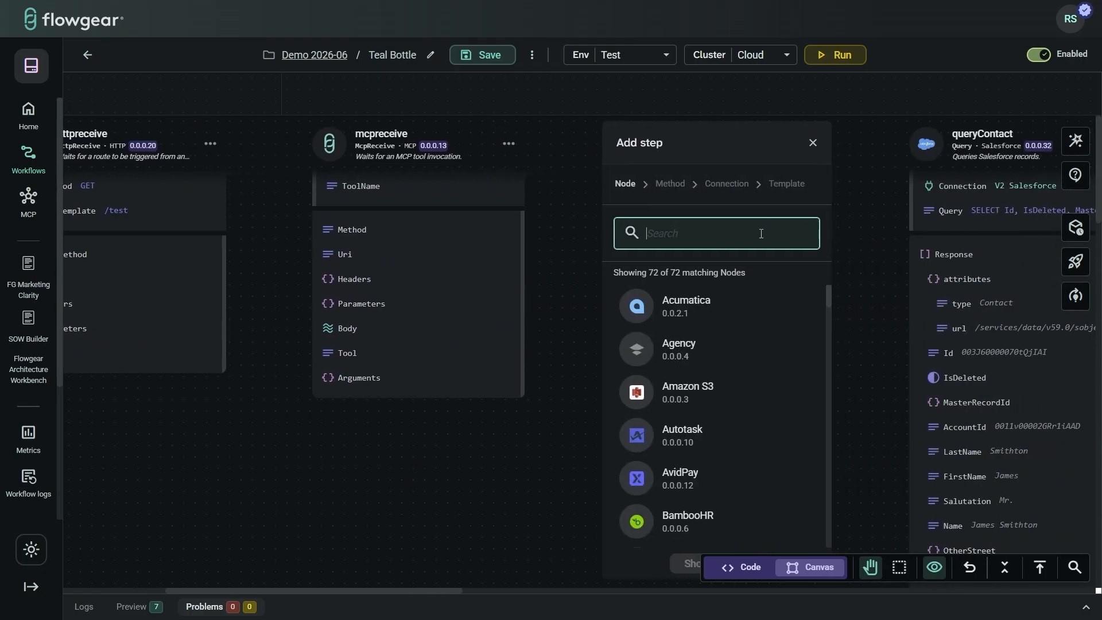
type("sched")
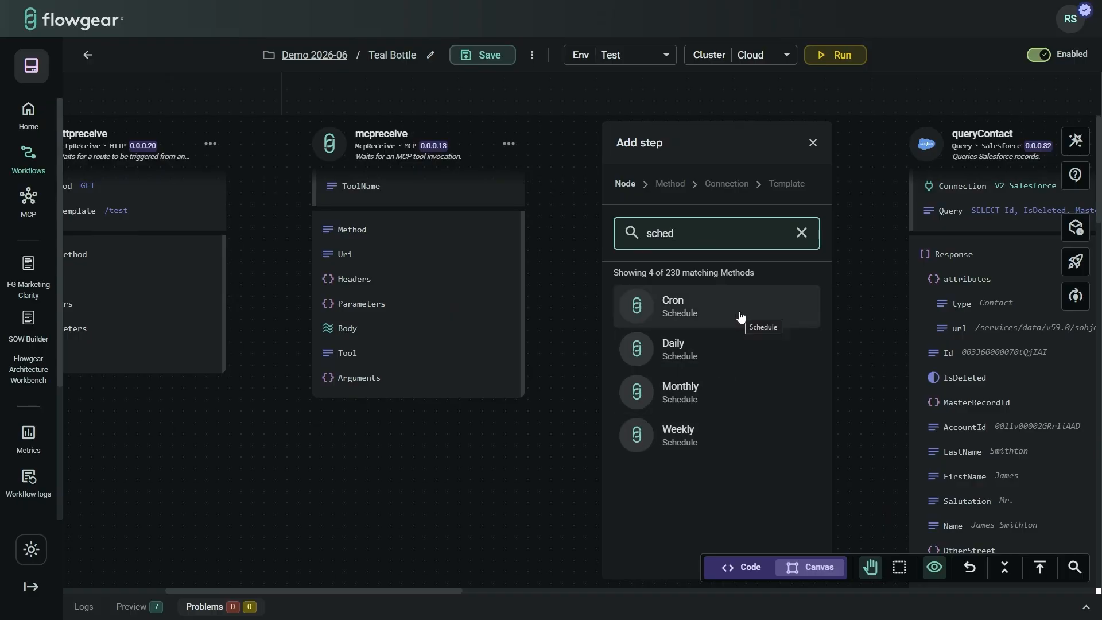
left_click(691, 351)
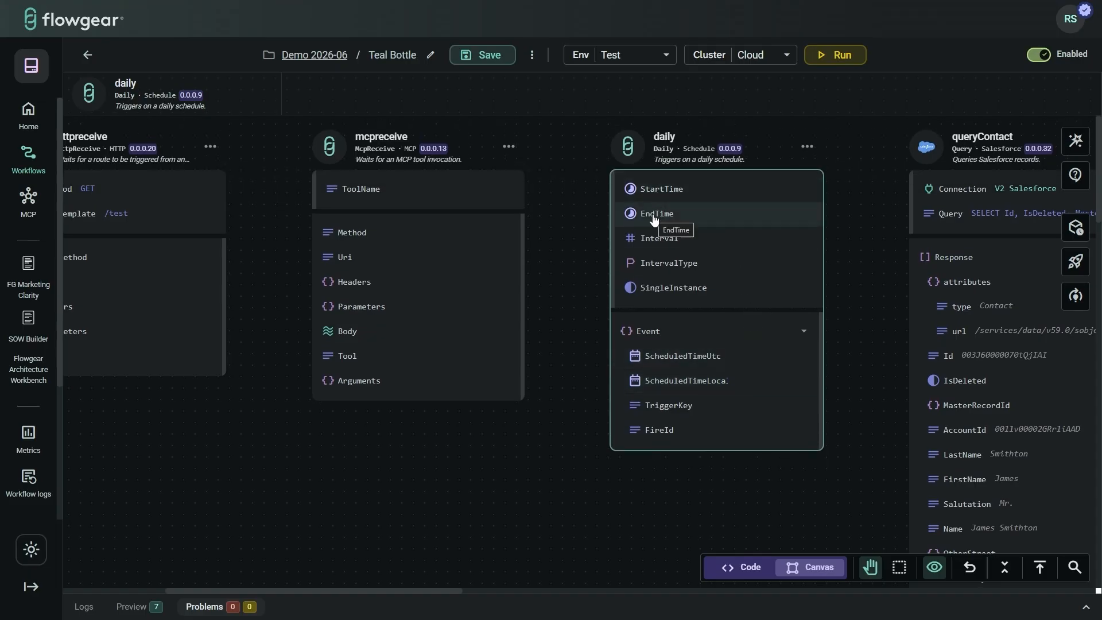
left_click(666, 263)
left_click(805, 266)
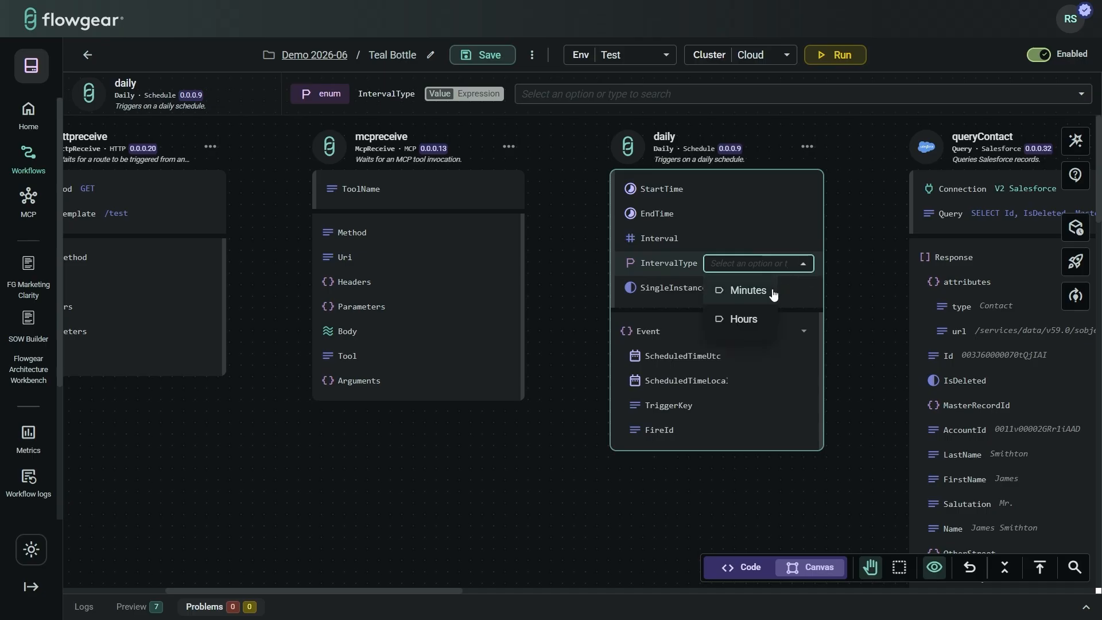
left_click(846, 312)
scroll(866, 312, "right", 5)
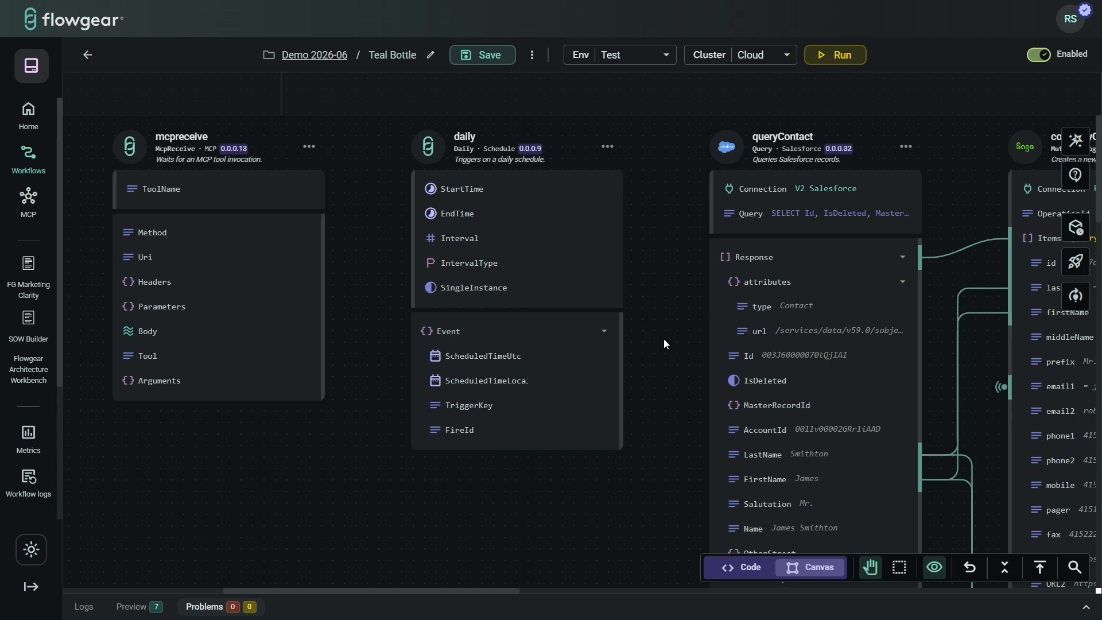
left_click_drag(671, 336, 562, 335)
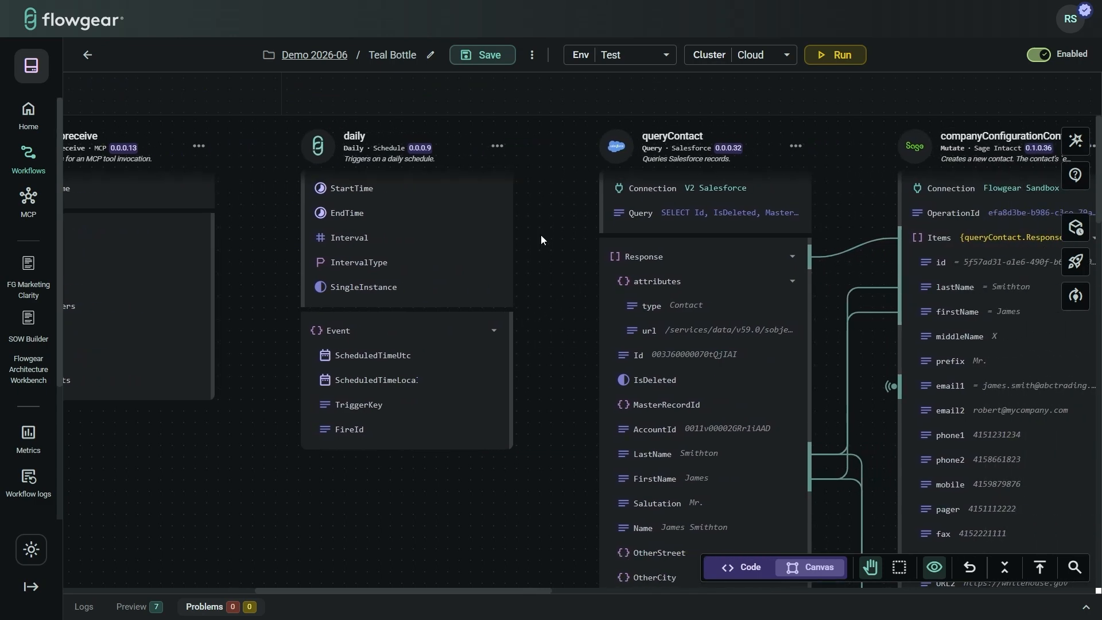
Step: Insert a File Listen step from its template after the Daily trigger
left_click(555, 148)
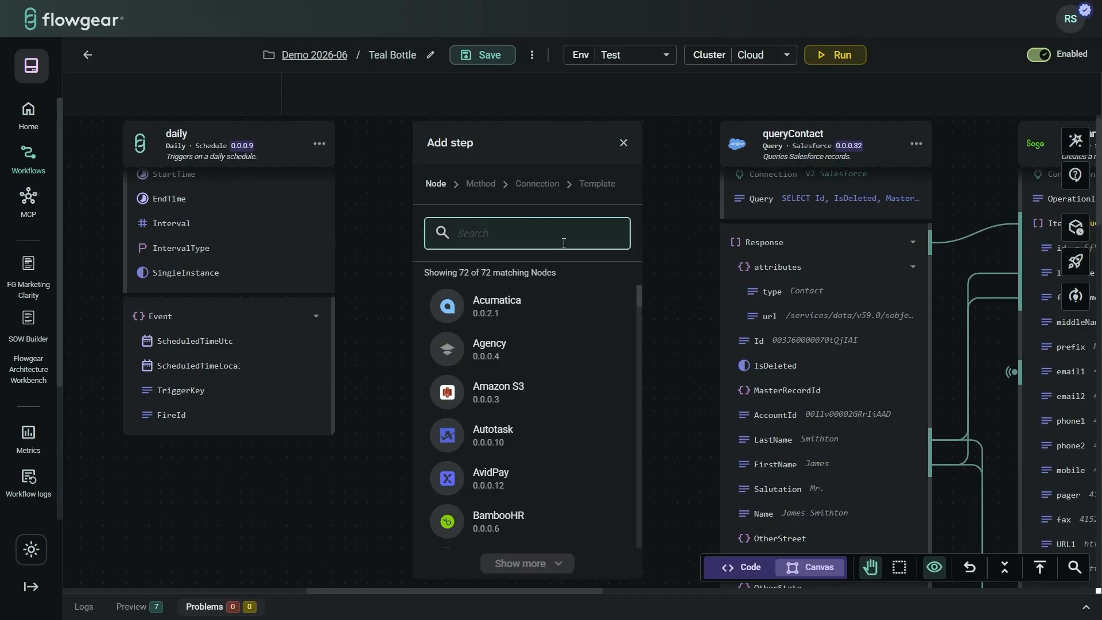
type("listen")
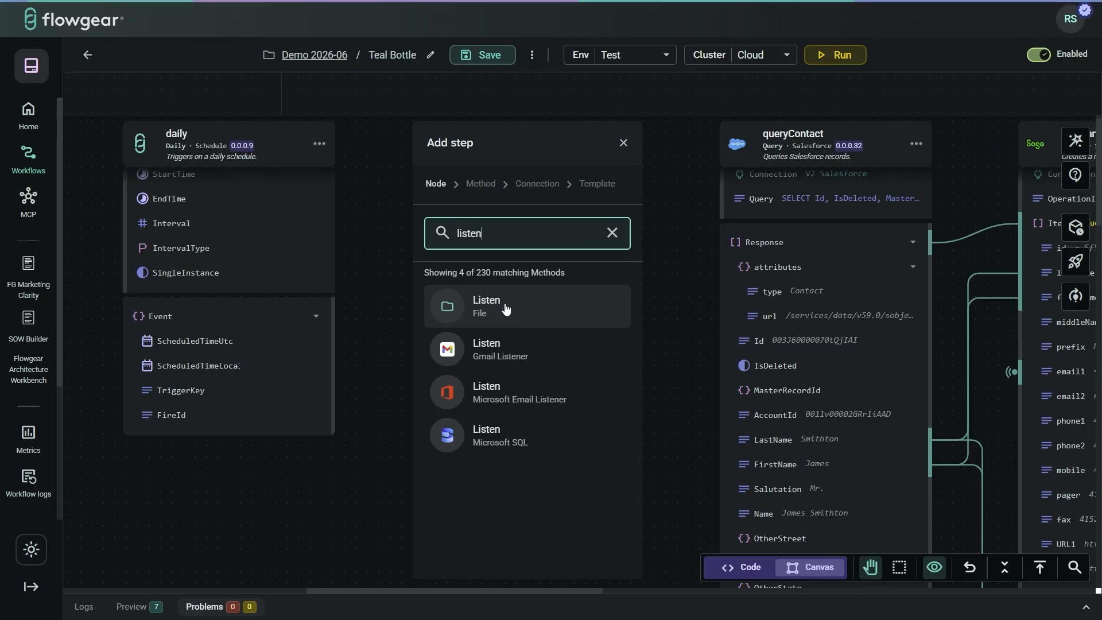
left_click(506, 309)
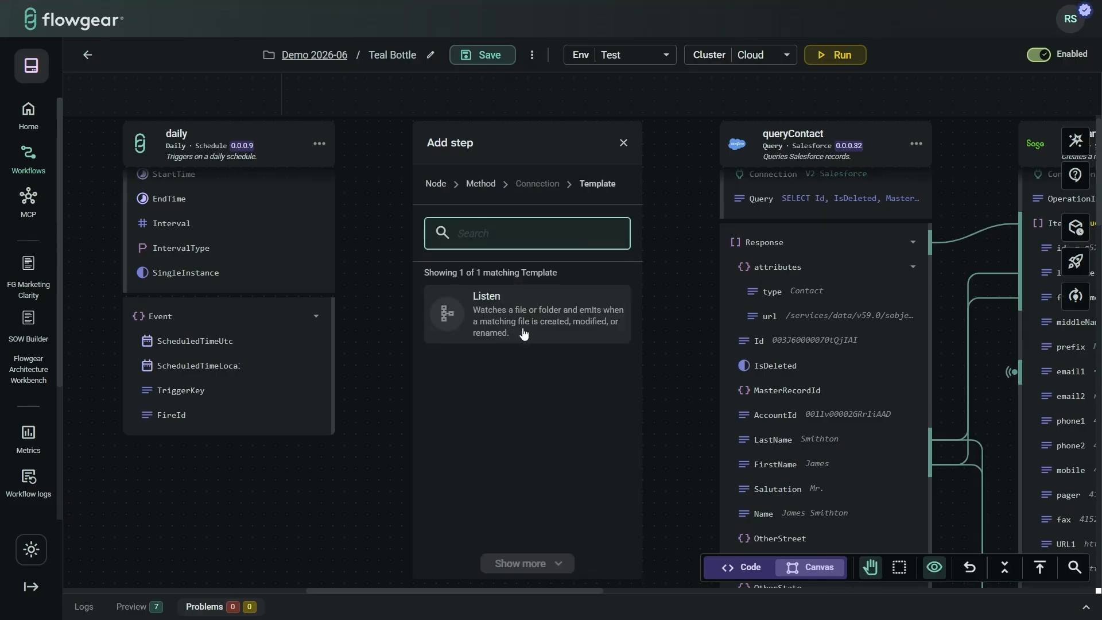
left_click(560, 341)
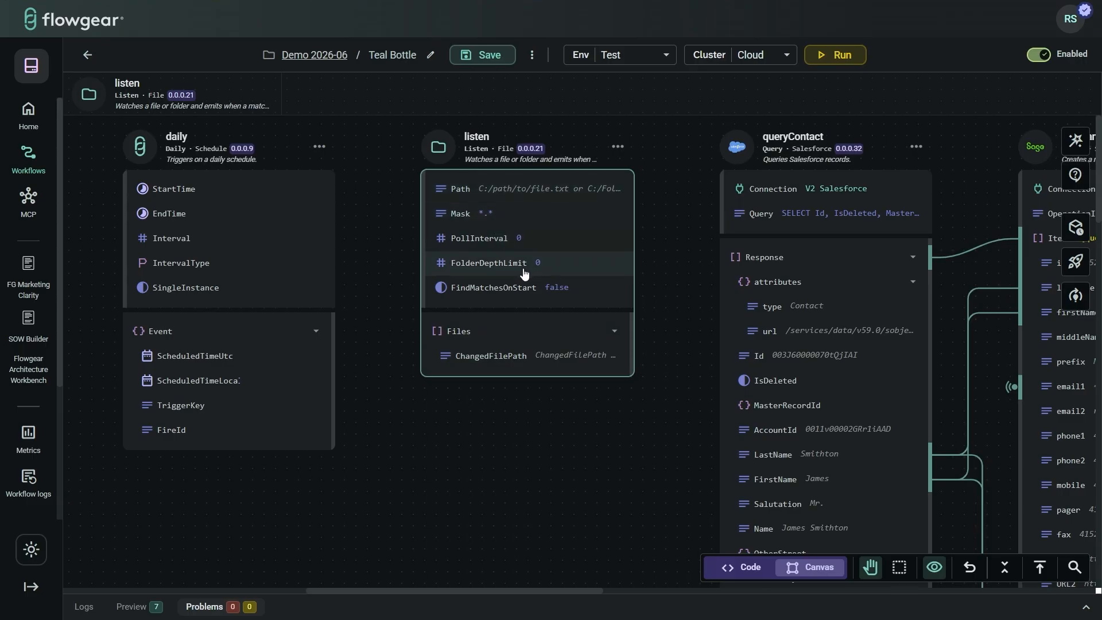
left_click_drag(701, 276, 545, 295)
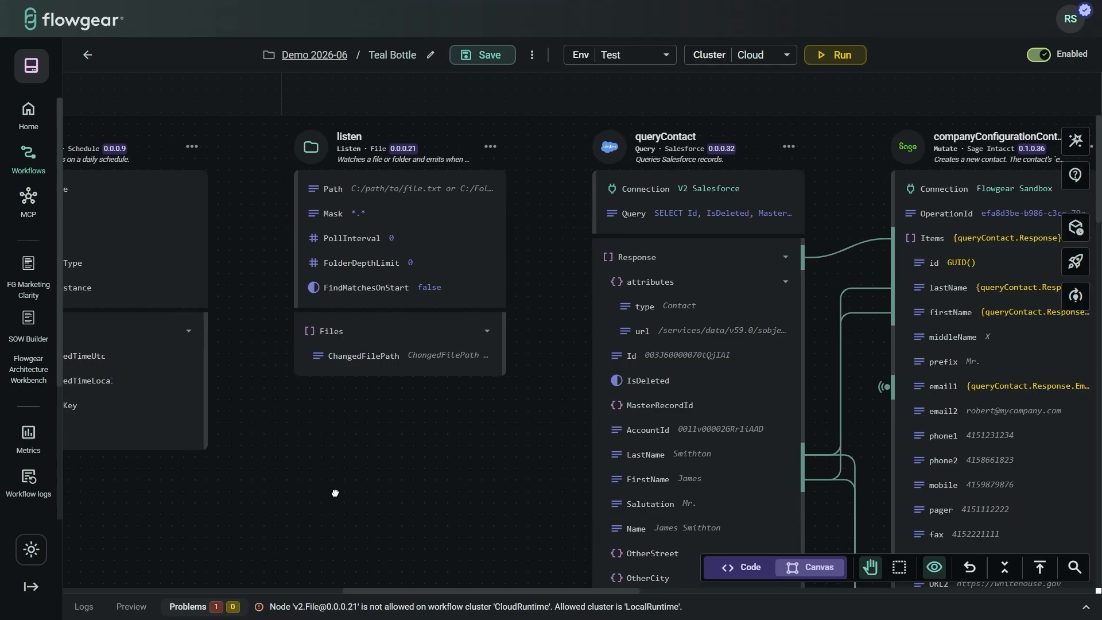
Step: Insert a CallWorkflow step after listen that calls the '01. Get Employee (v1)' workflow
left_click_drag(335, 490, 250, 503)
mouse_move(459, 148)
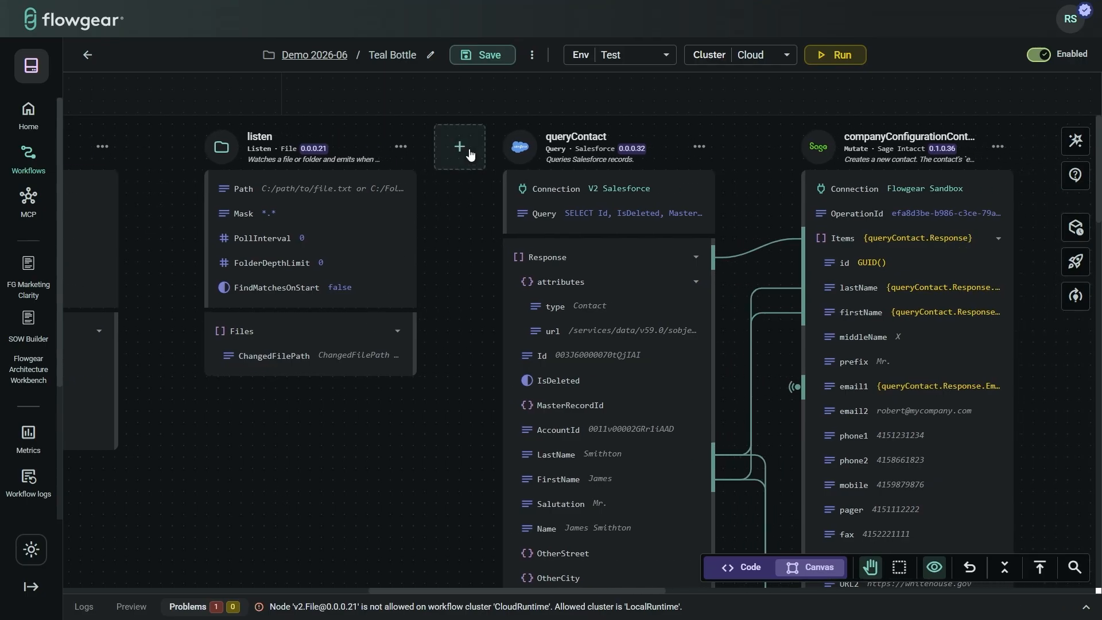
left_click(460, 148)
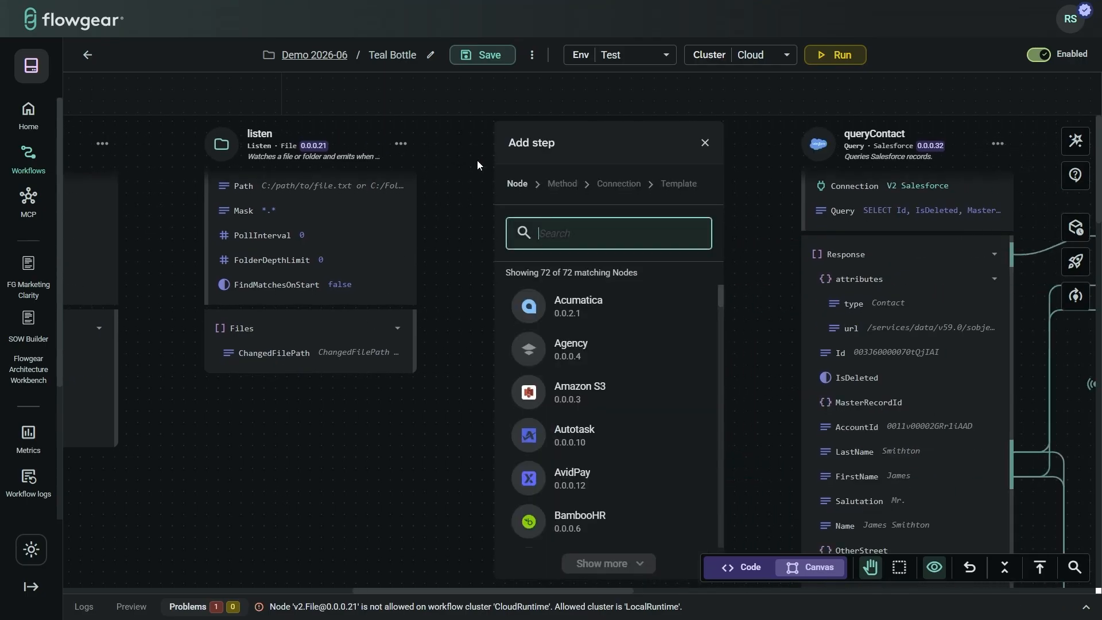
type("sub")
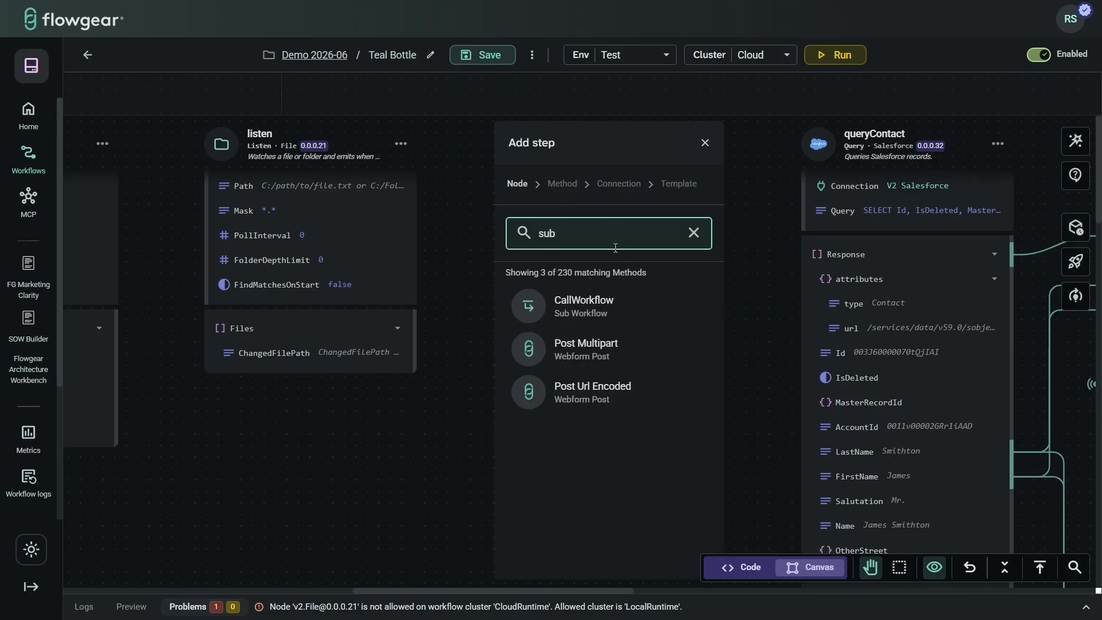
left_click(593, 301)
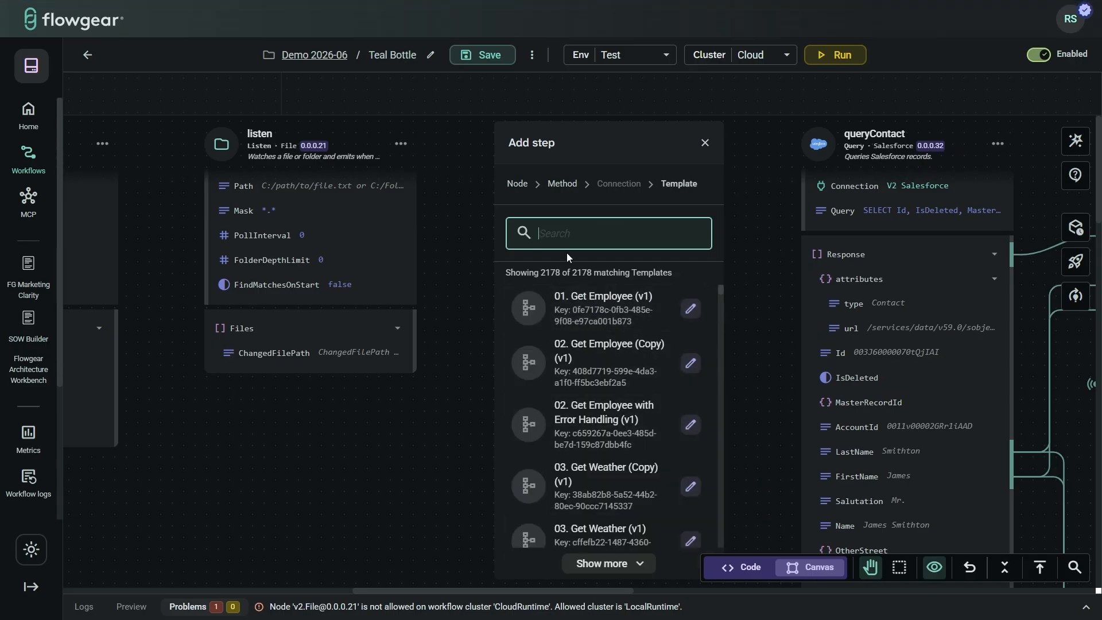
left_click(601, 298)
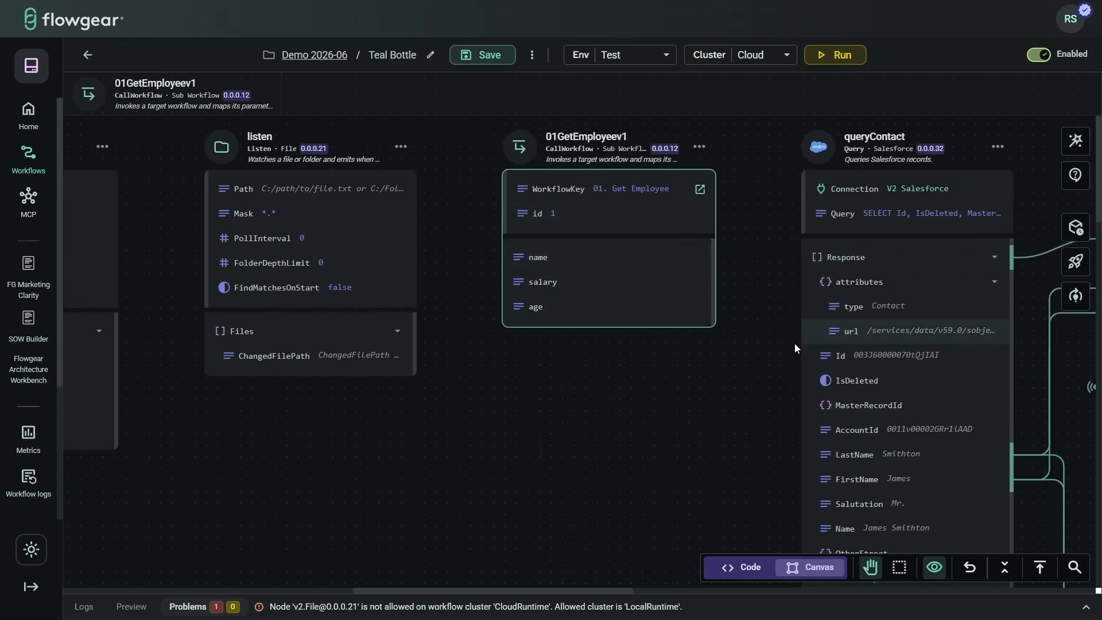
left_click(686, 362)
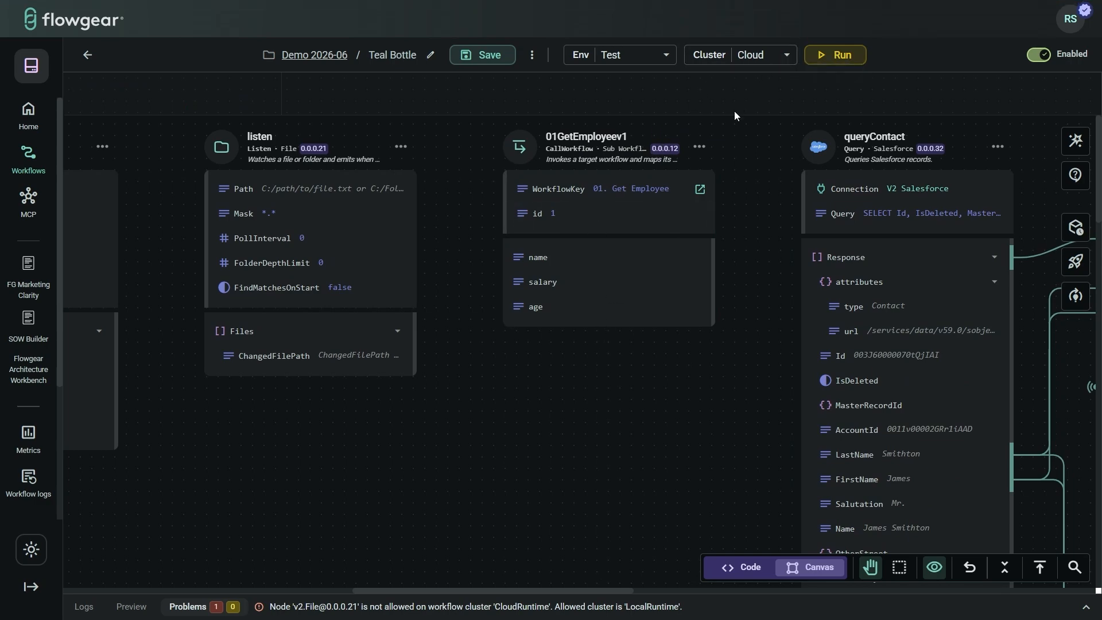
scroll(32, 436, "down", 3)
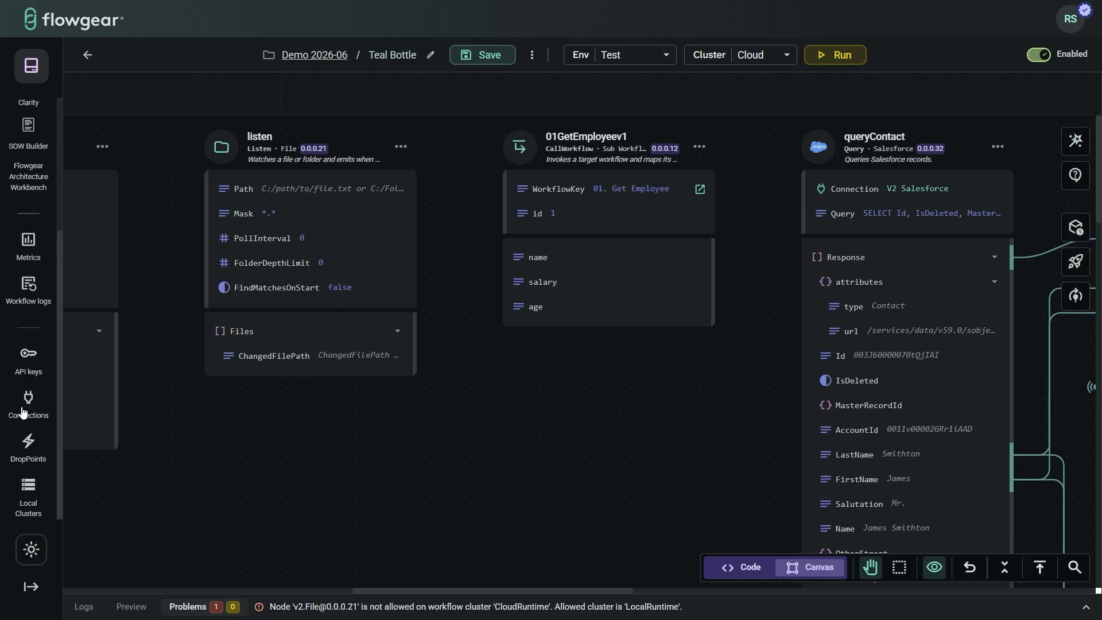
right_click(31, 488)
left_click(116, 294)
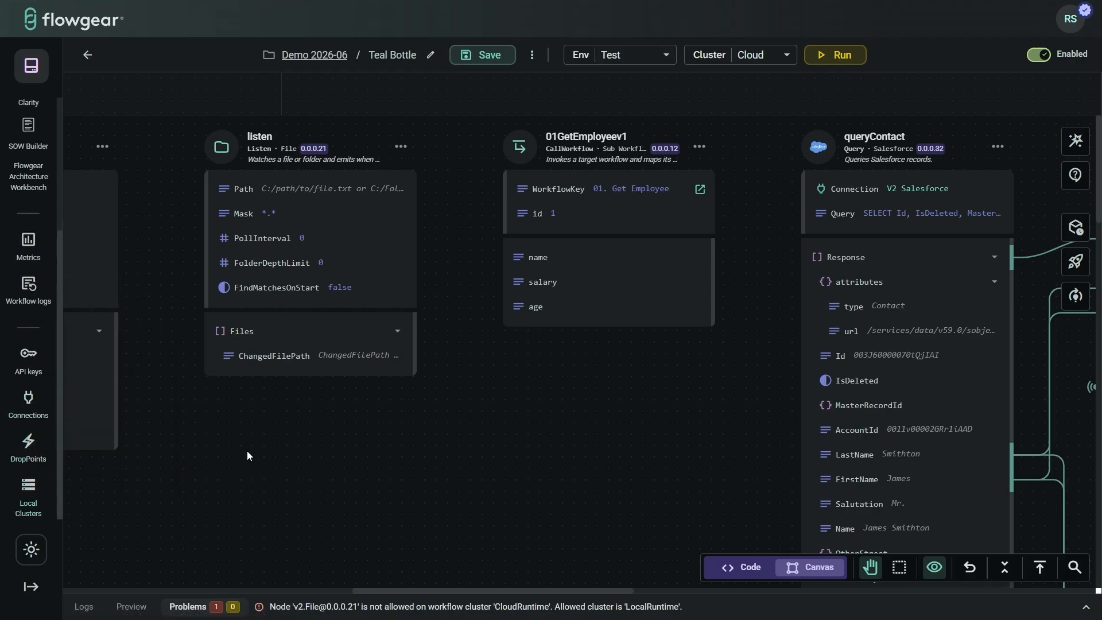
key("ctrl+Tab")
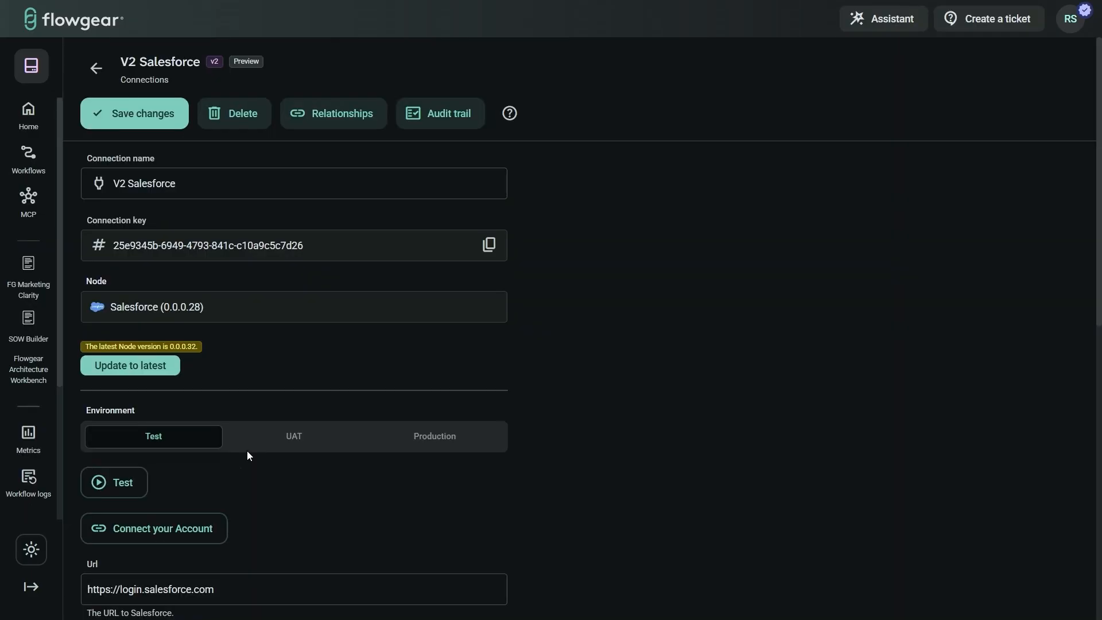
key("ctrl+Tab")
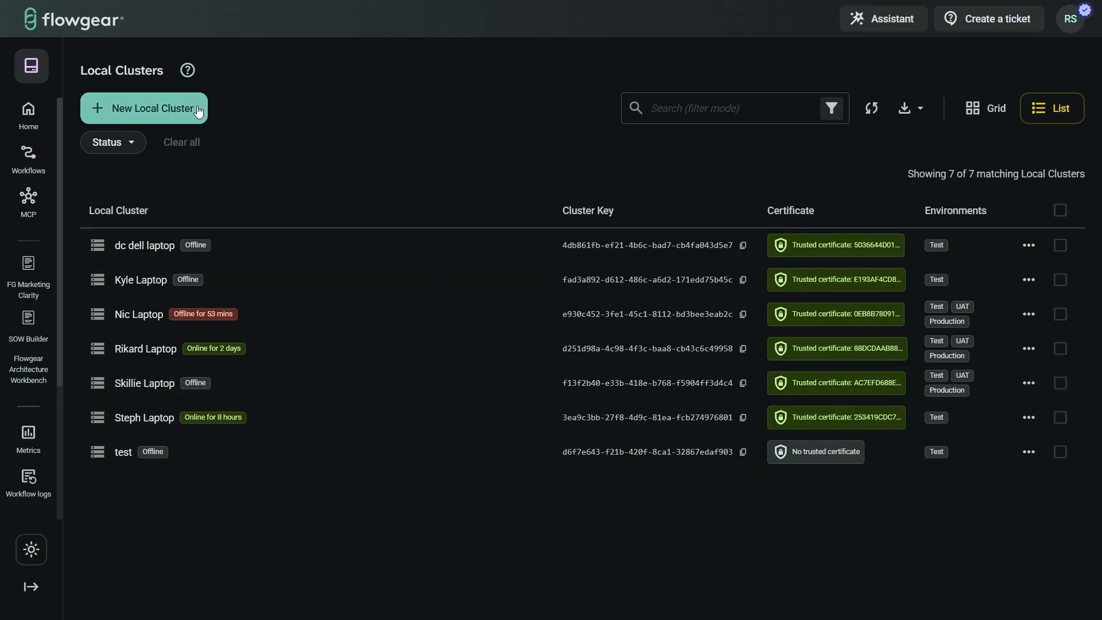
left_click(920, 112)
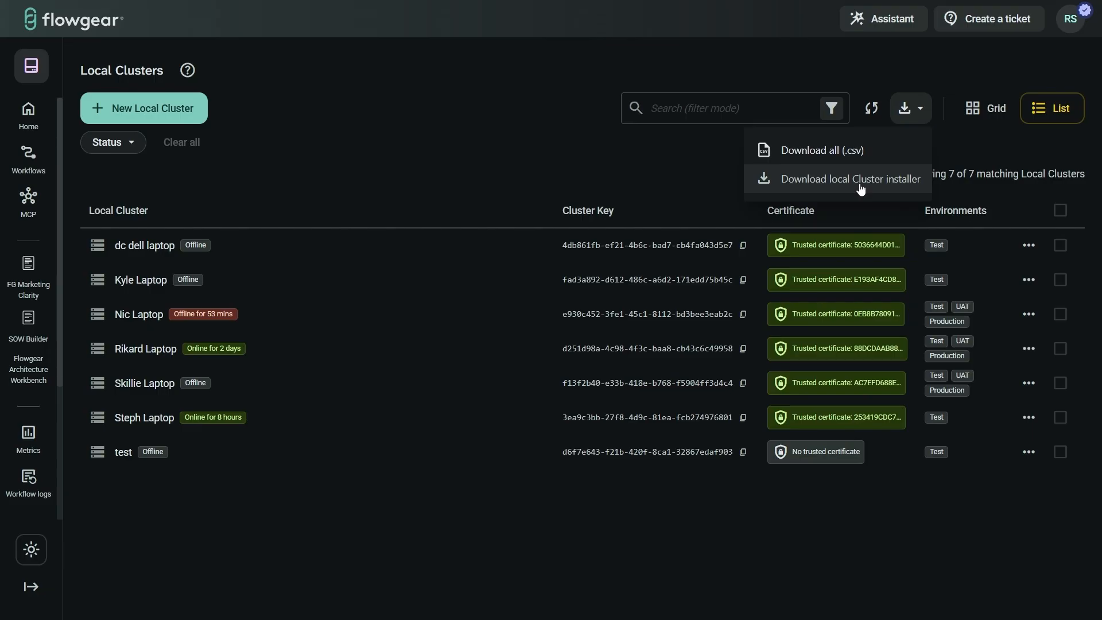
left_click(312, 193)
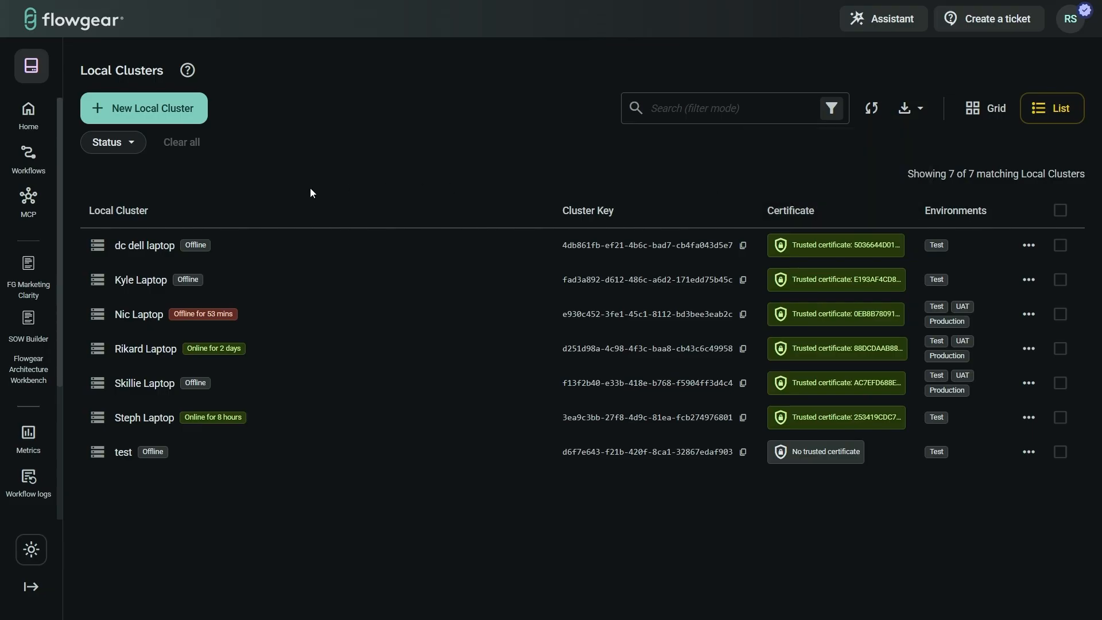
left_click(138, 118)
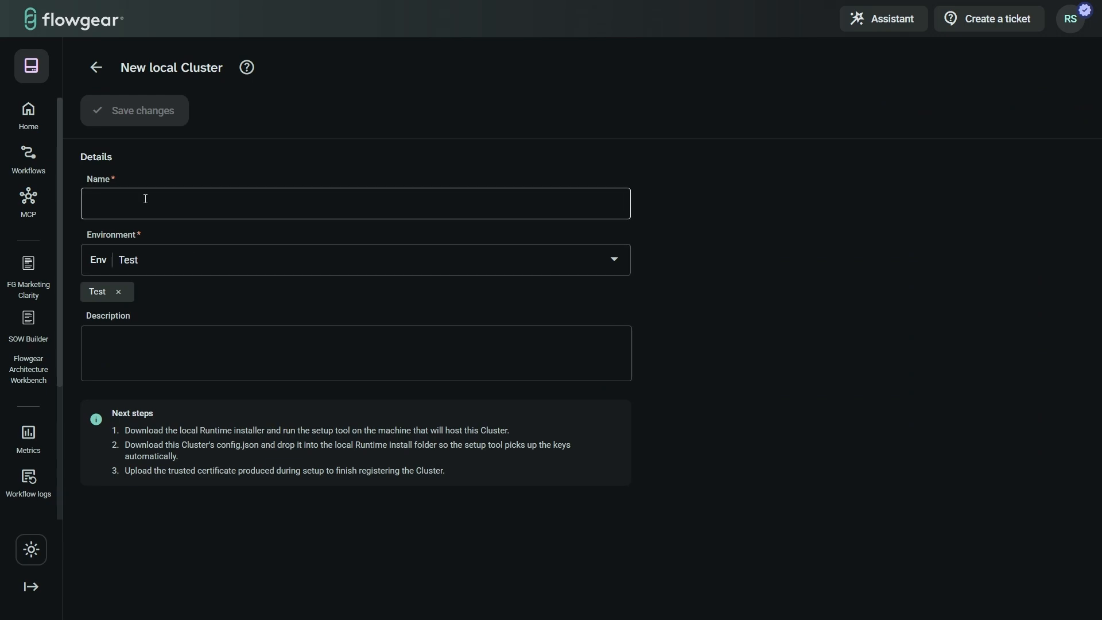
left_click(180, 254)
left_click(277, 317)
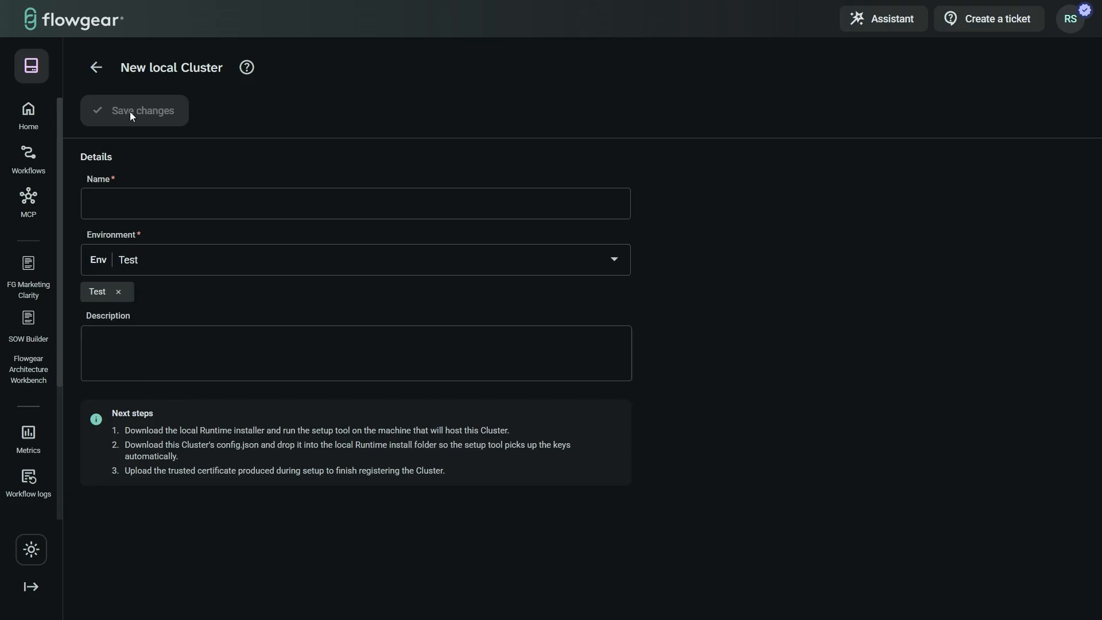
left_click(99, 80)
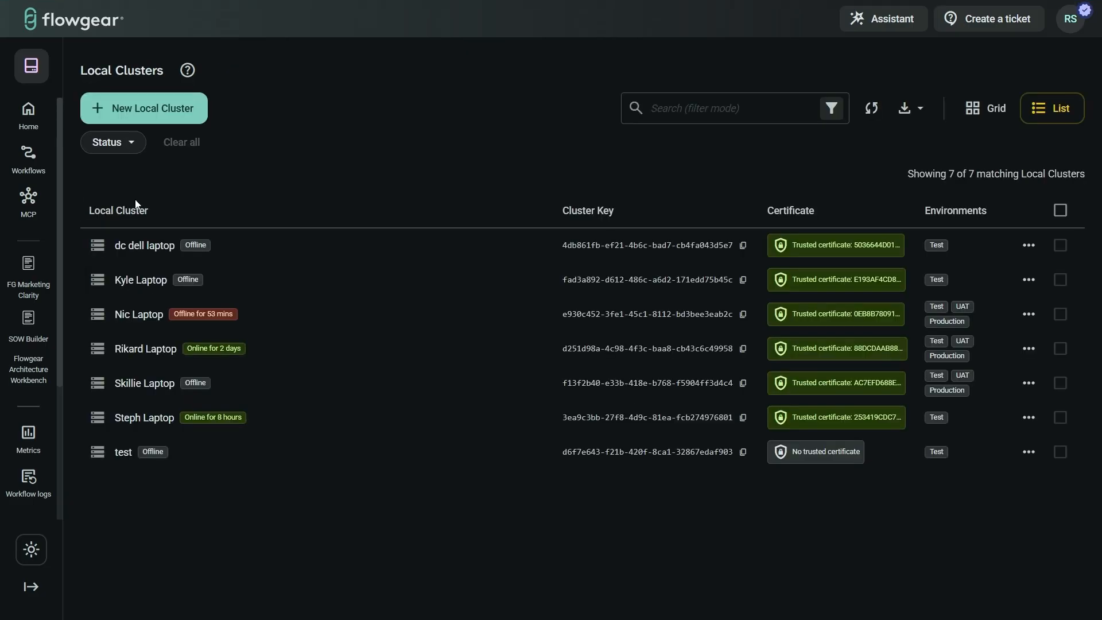
left_click(144, 348)
scroll(319, 386, "down", 1)
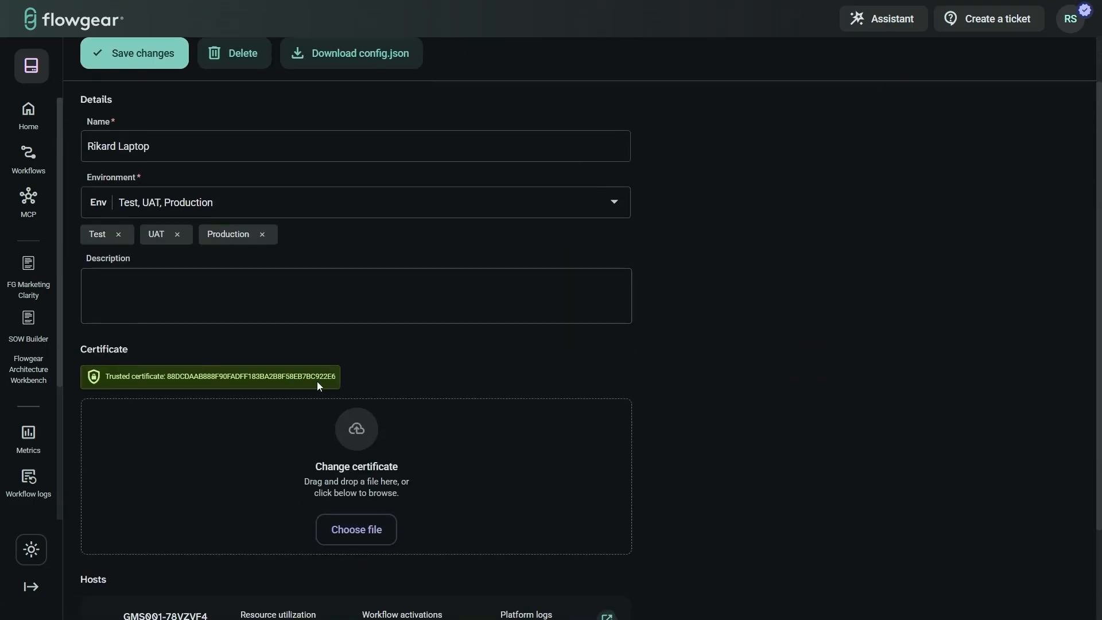
scroll(396, 512, "down", 2)
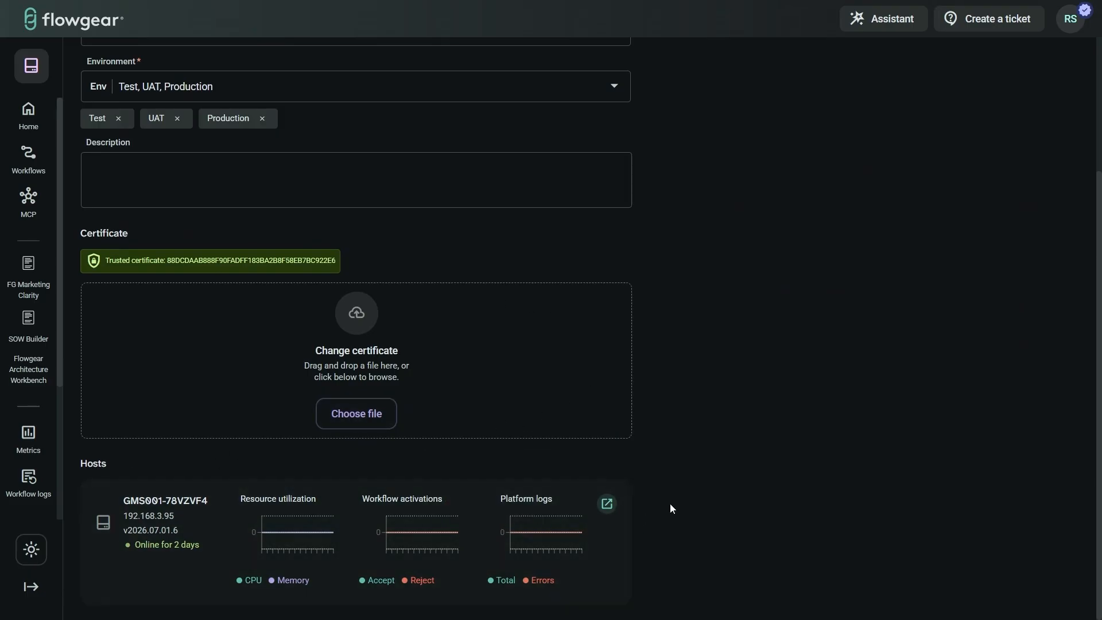
scroll(660, 509, "up", 3)
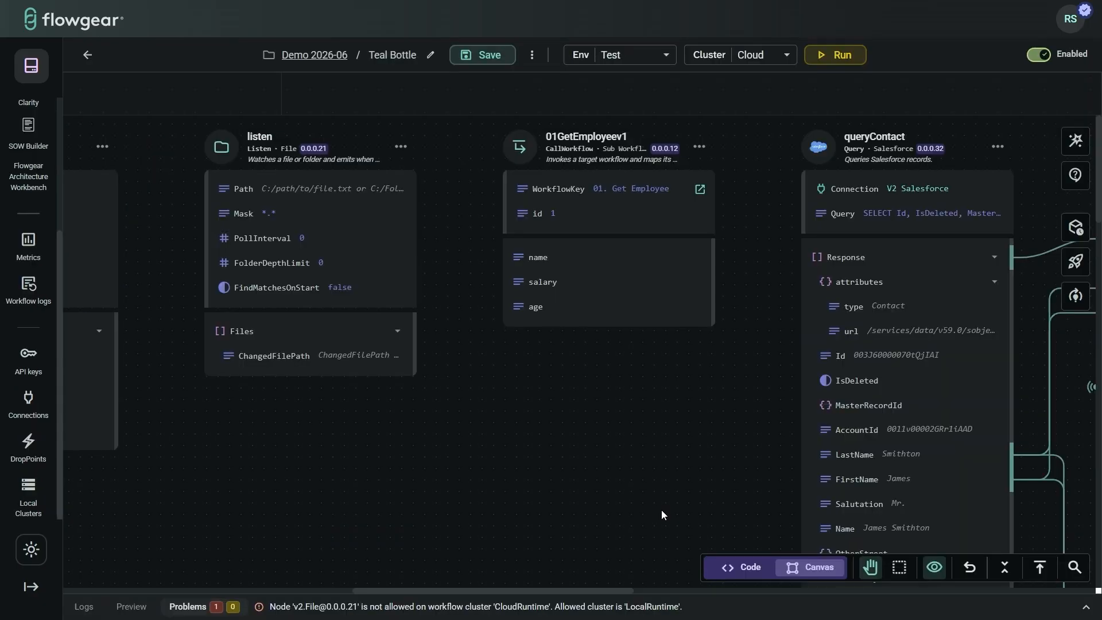
Step: Open the Teal Bottle revision history and draft the commit message 'test'
left_click_drag(739, 465, 657, 463)
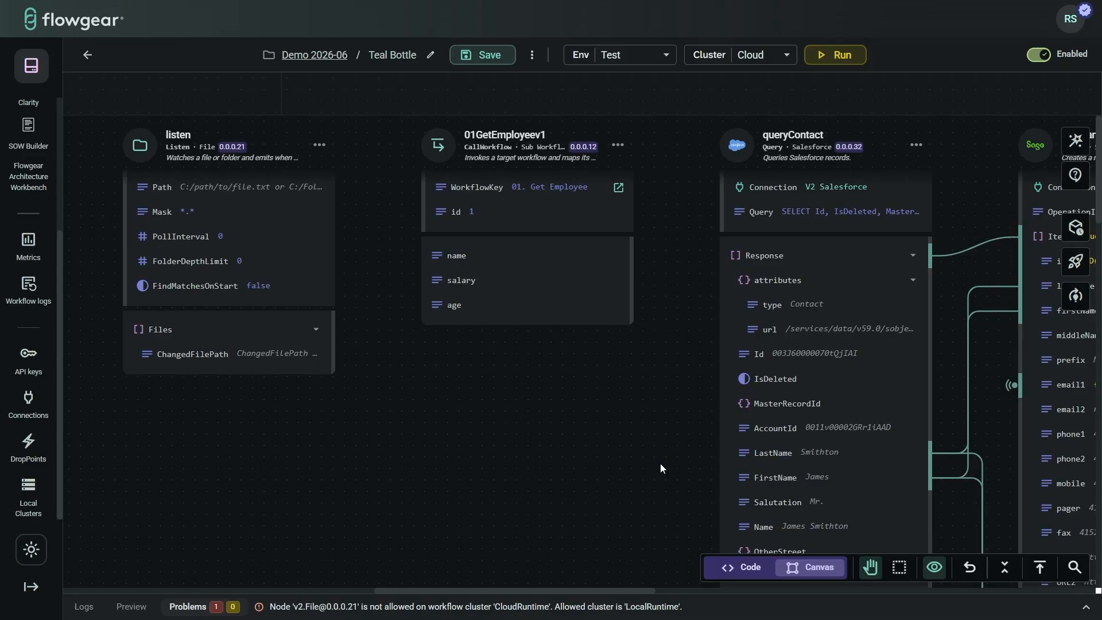
left_click_drag(661, 463, 116, 467)
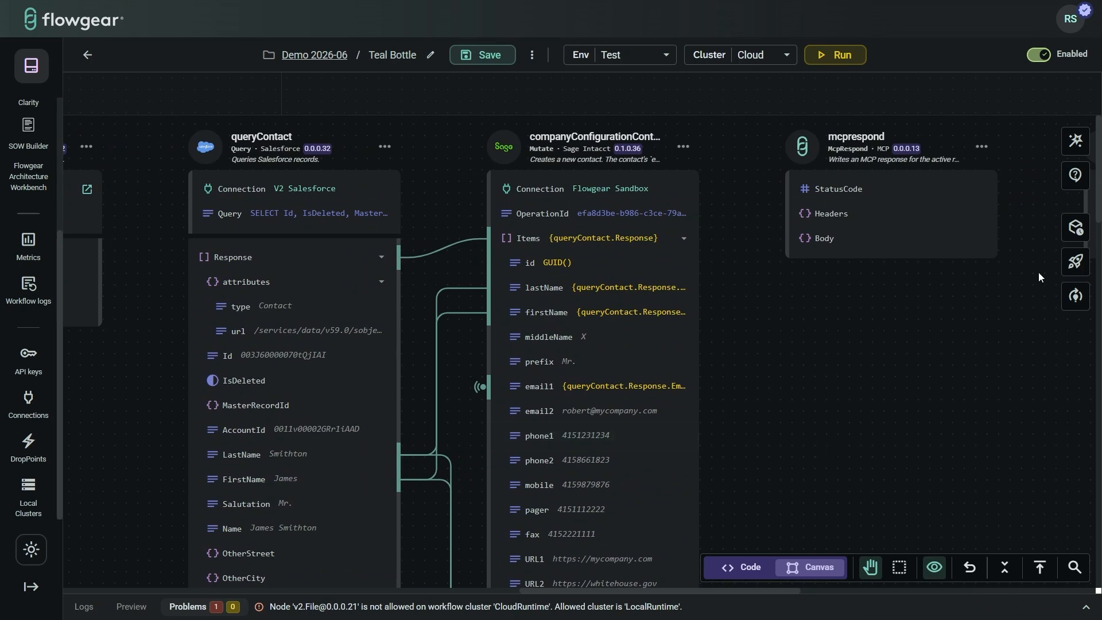
left_click(1075, 228)
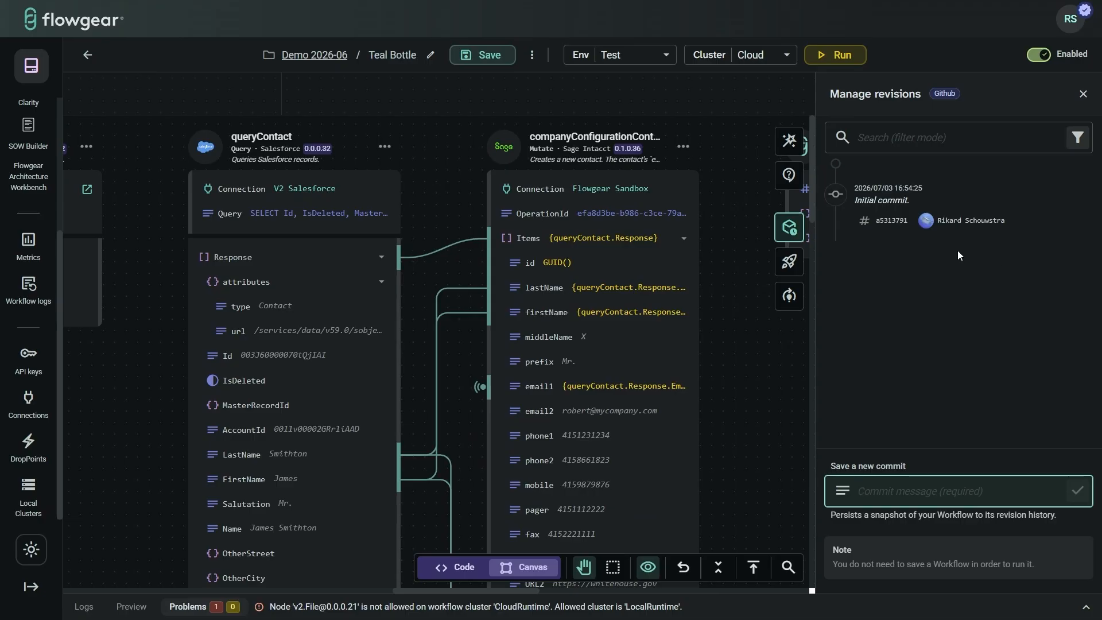
mouse_move(924, 208)
type("test")
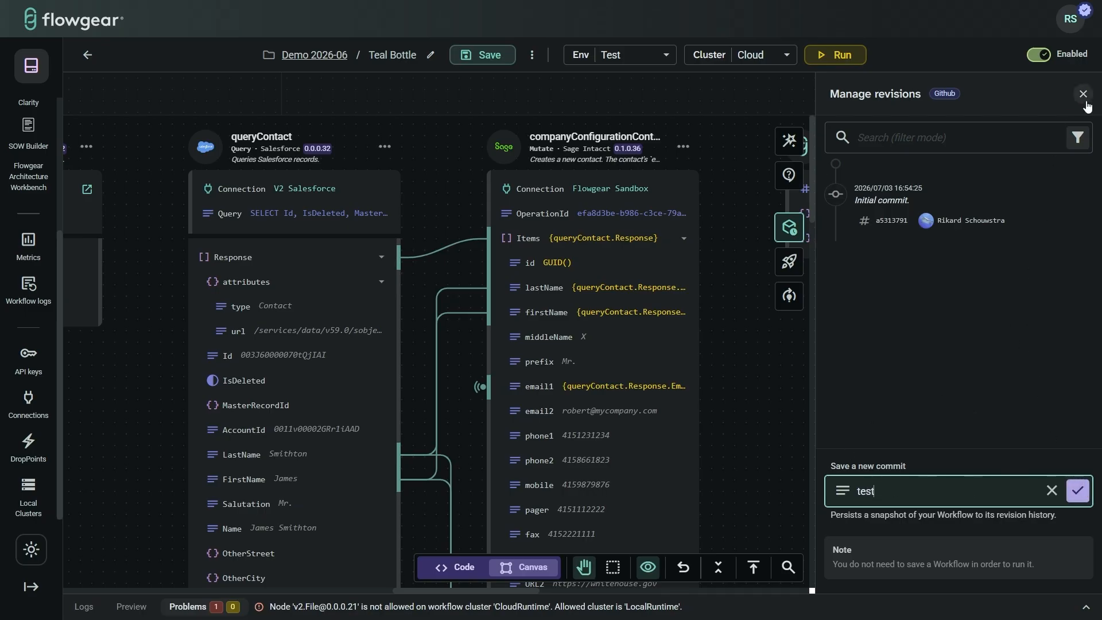
Step: Promote Teal Bottle from Test to UAT and switch its UAT Workflow Status on
left_click(789, 262)
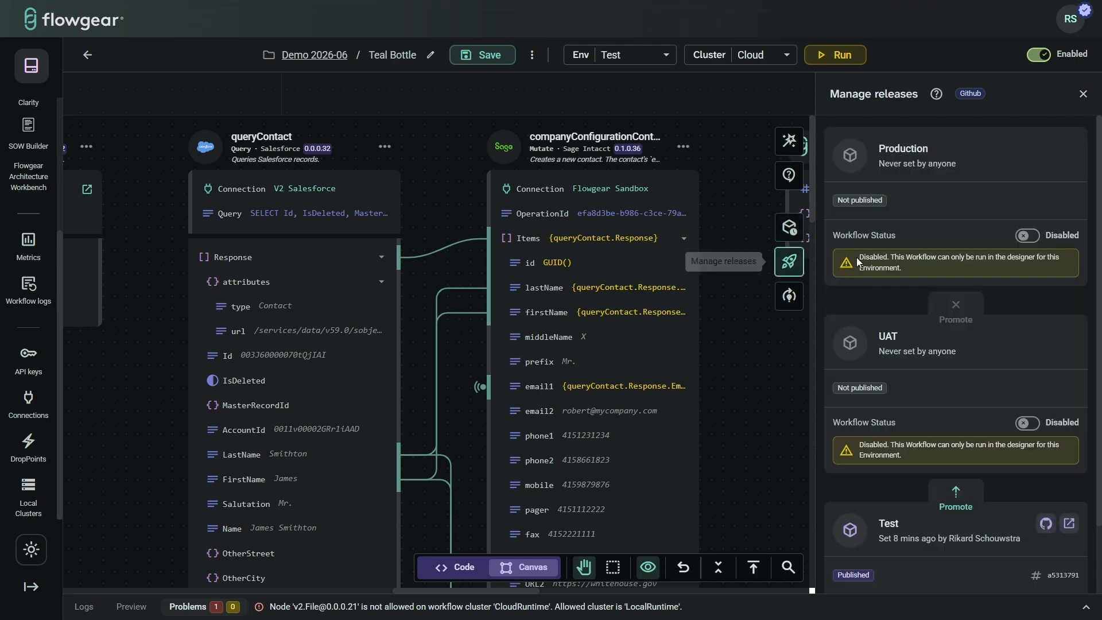
scroll(1010, 287, "down", 3)
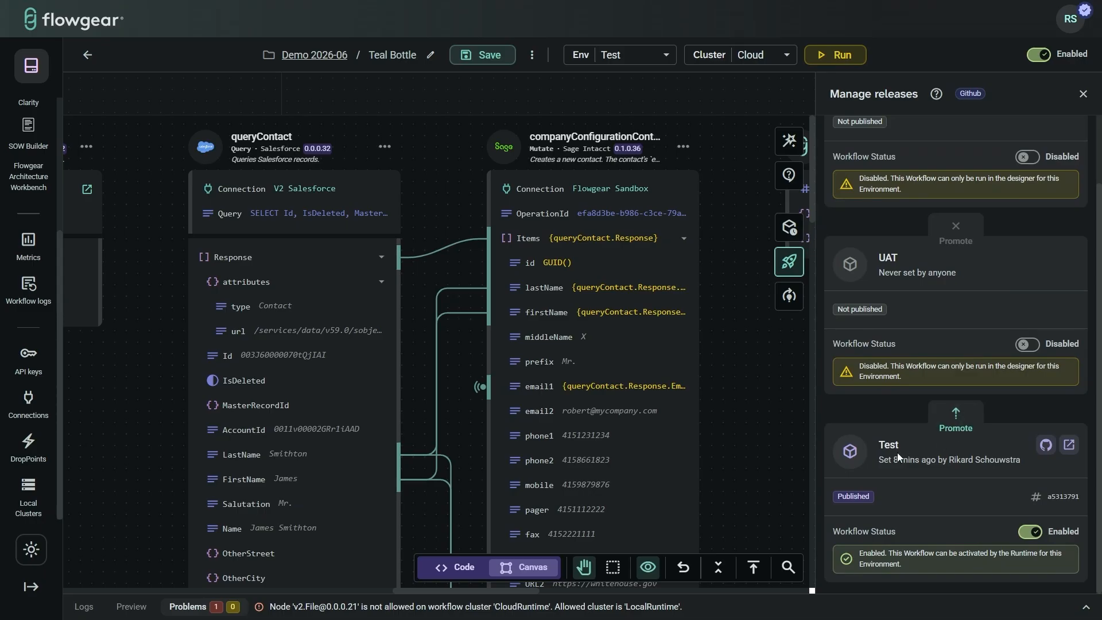
scroll(888, 272, "up", 3)
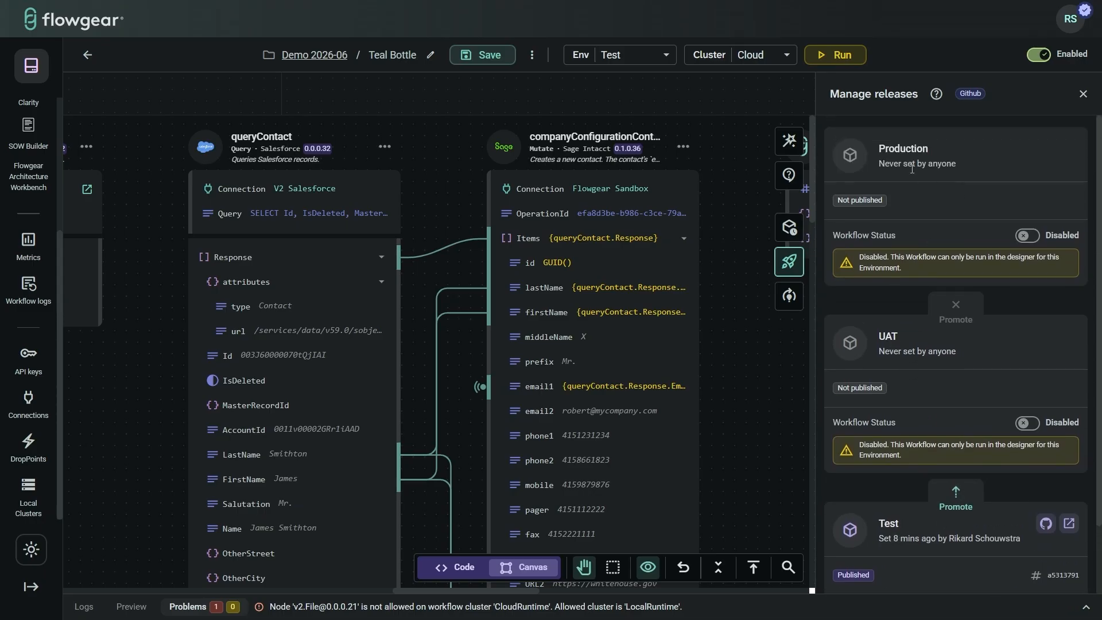
scroll(944, 289, "down", 1)
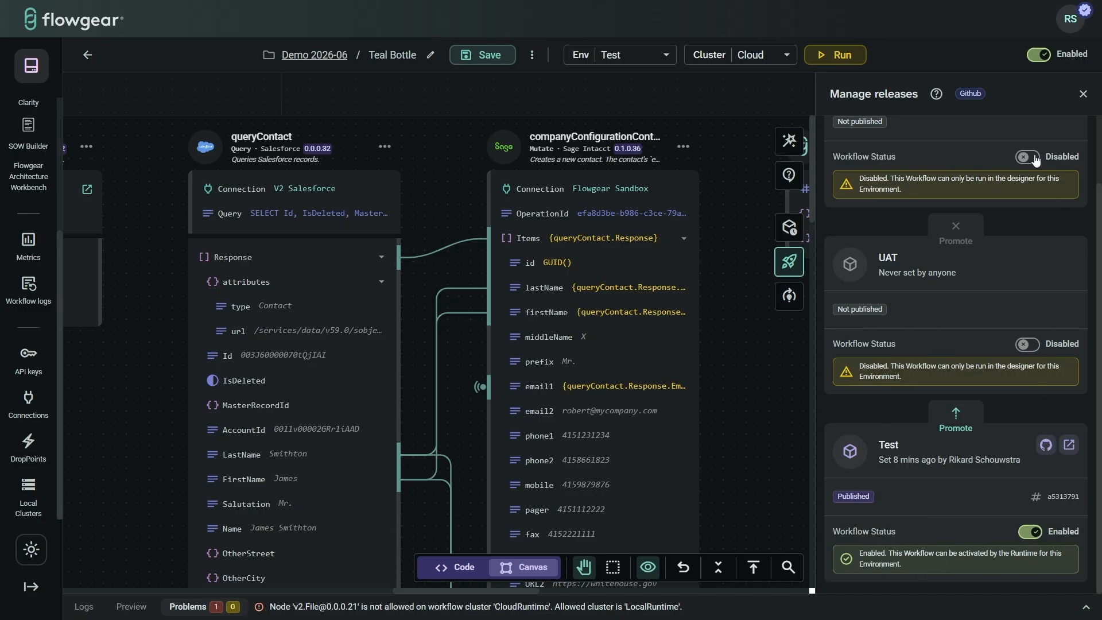
scroll(1026, 353, "up", 1)
scroll(1025, 352, "up", 2)
left_click(959, 483)
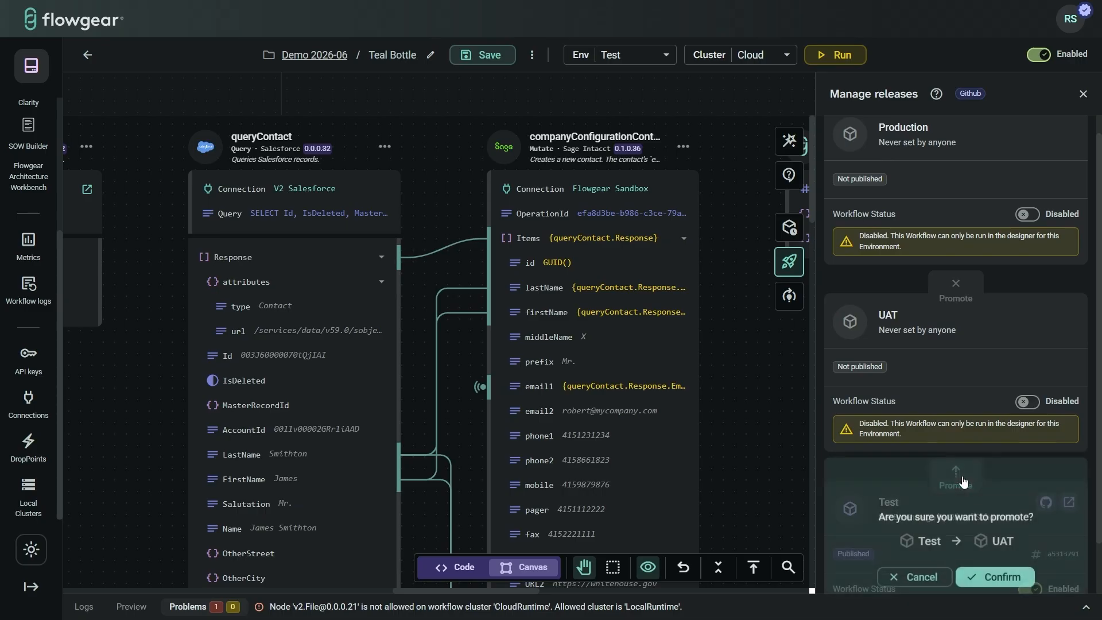
scroll(978, 486, "down", 2)
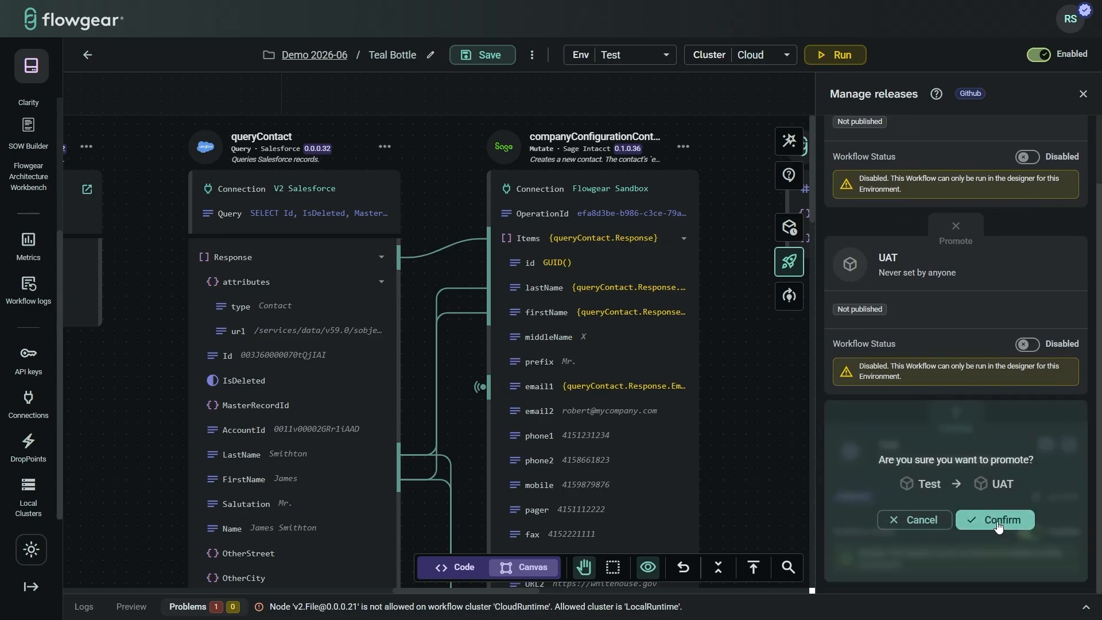
left_click(997, 520)
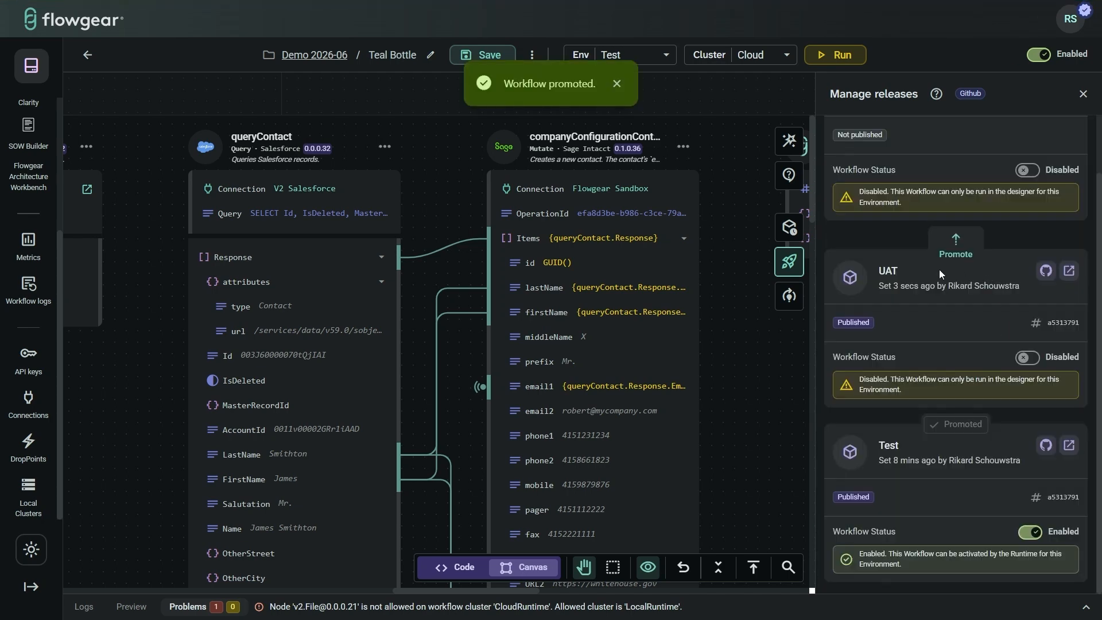
left_click(1029, 359)
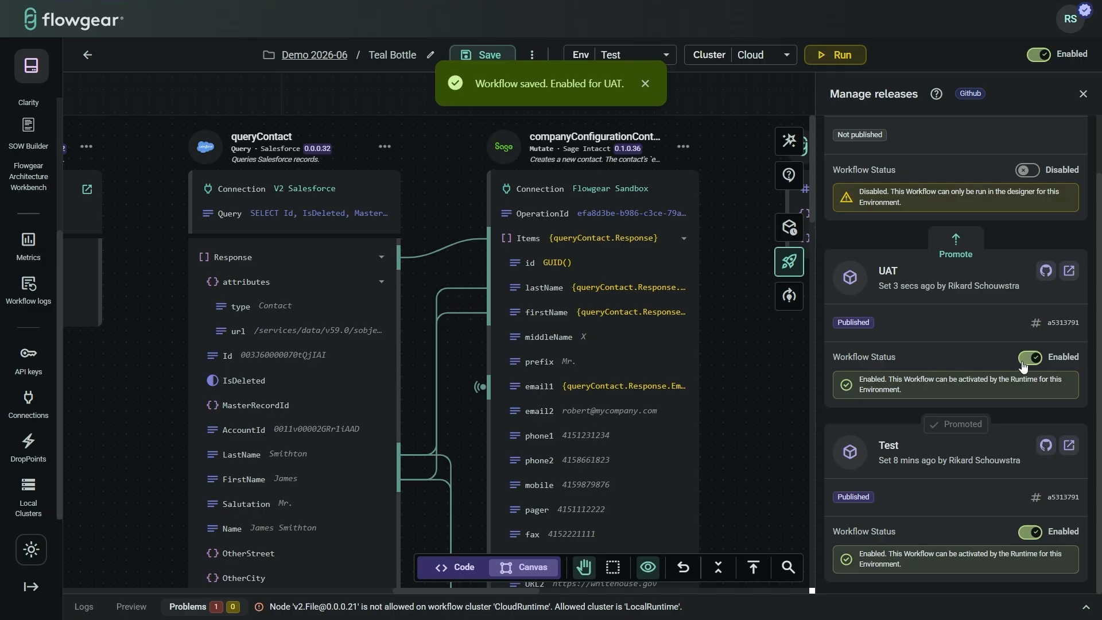
left_click(1081, 95)
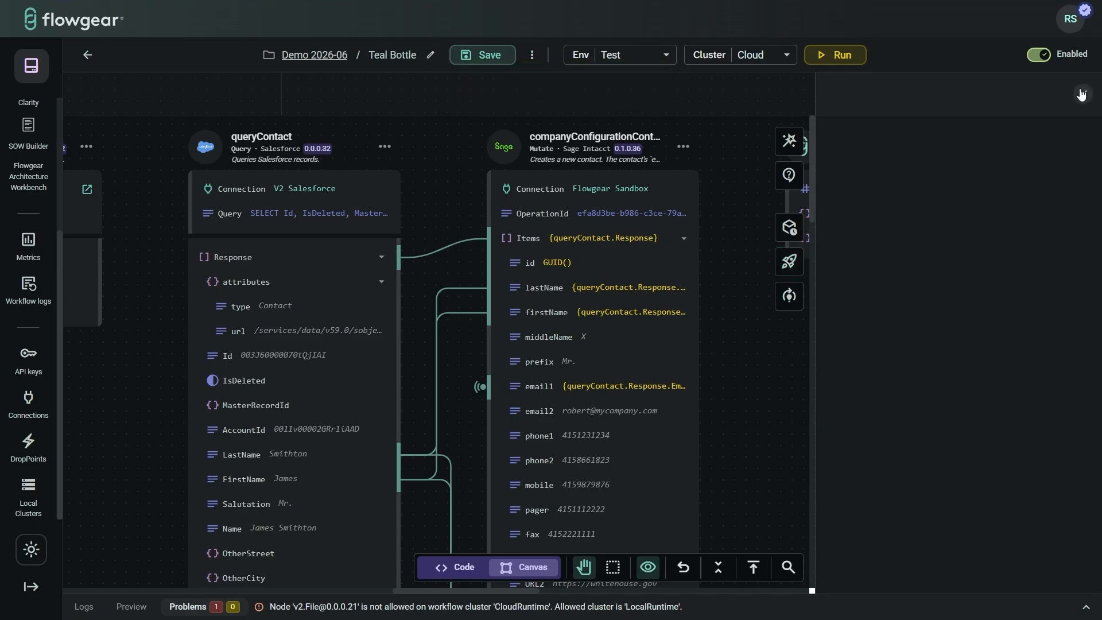
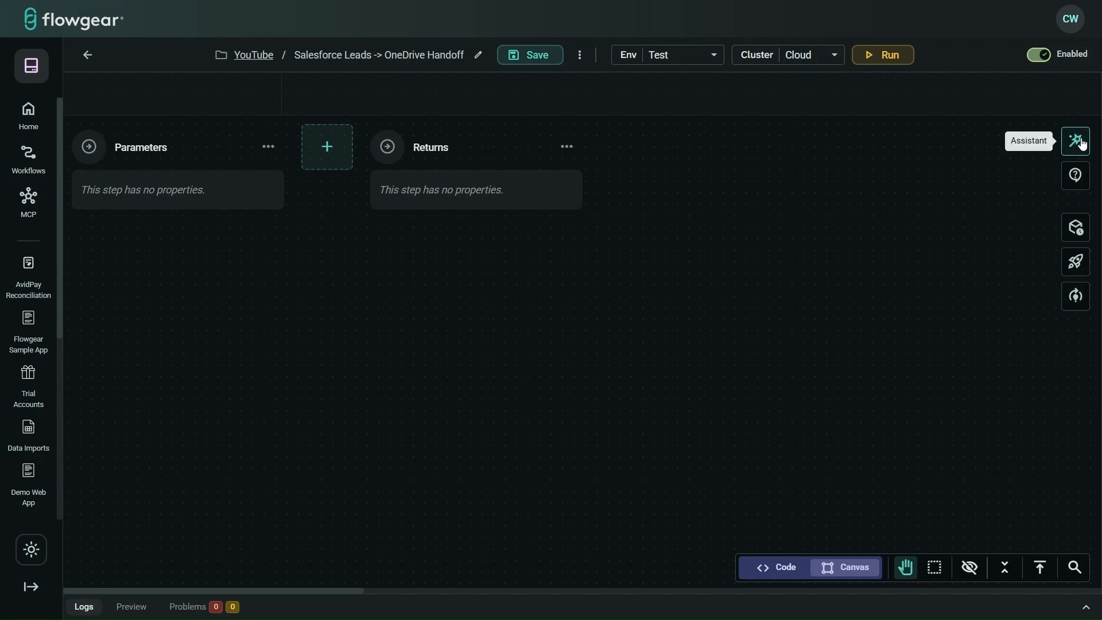
Step: Ask the Assistant for a workflow that uploads per-lead Salesforce handoff briefs to OneDrive's Salesforce Leads folder
left_click(1077, 142)
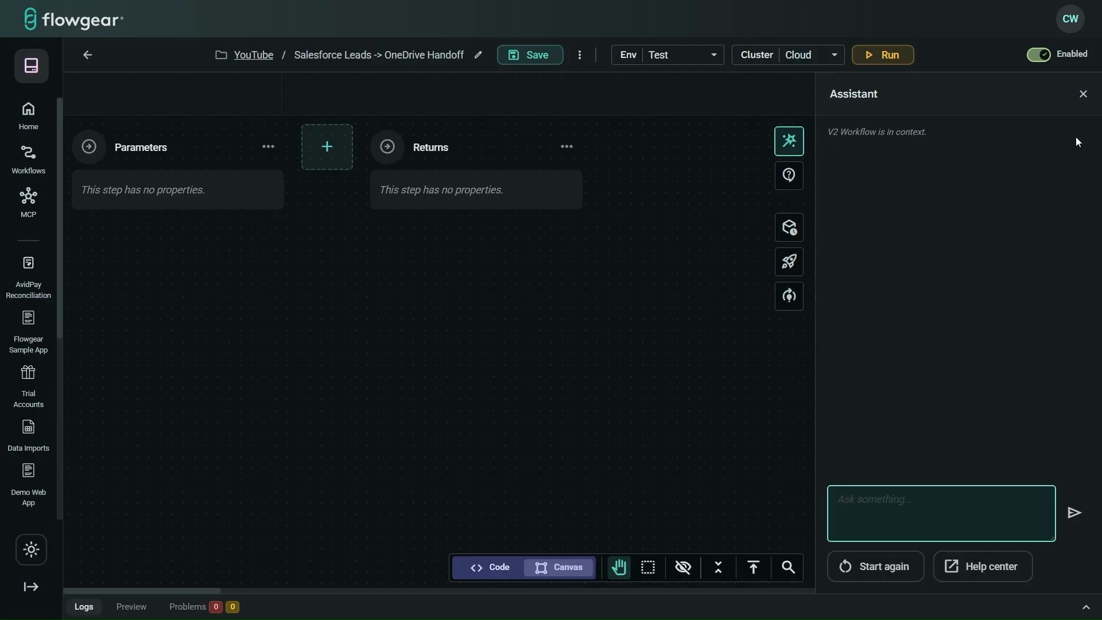
key("ctrl+v")
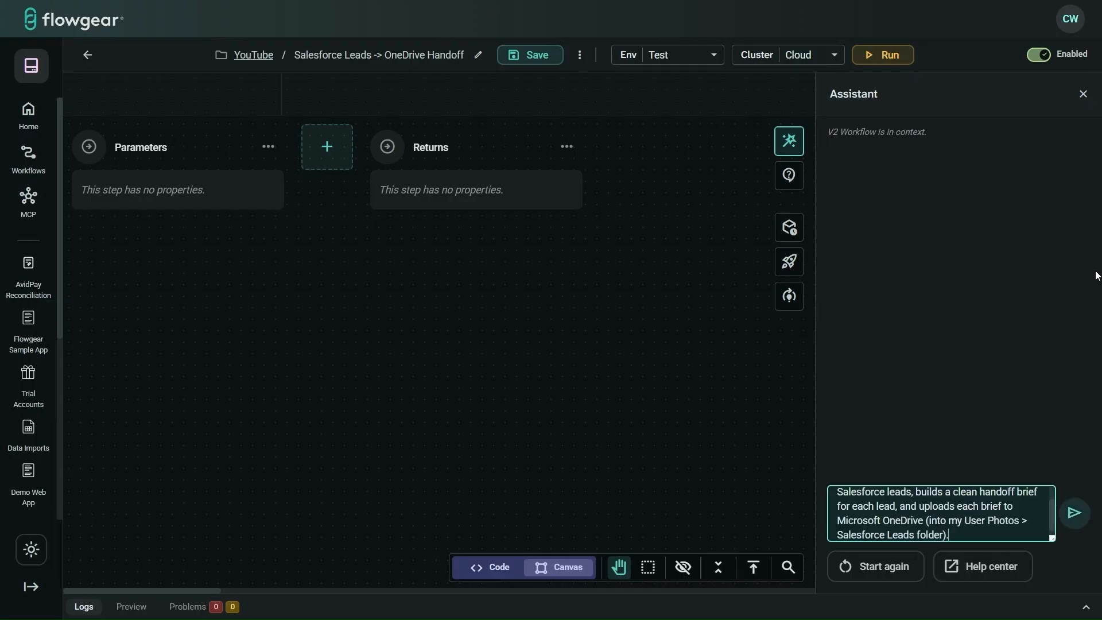
left_click(1077, 513)
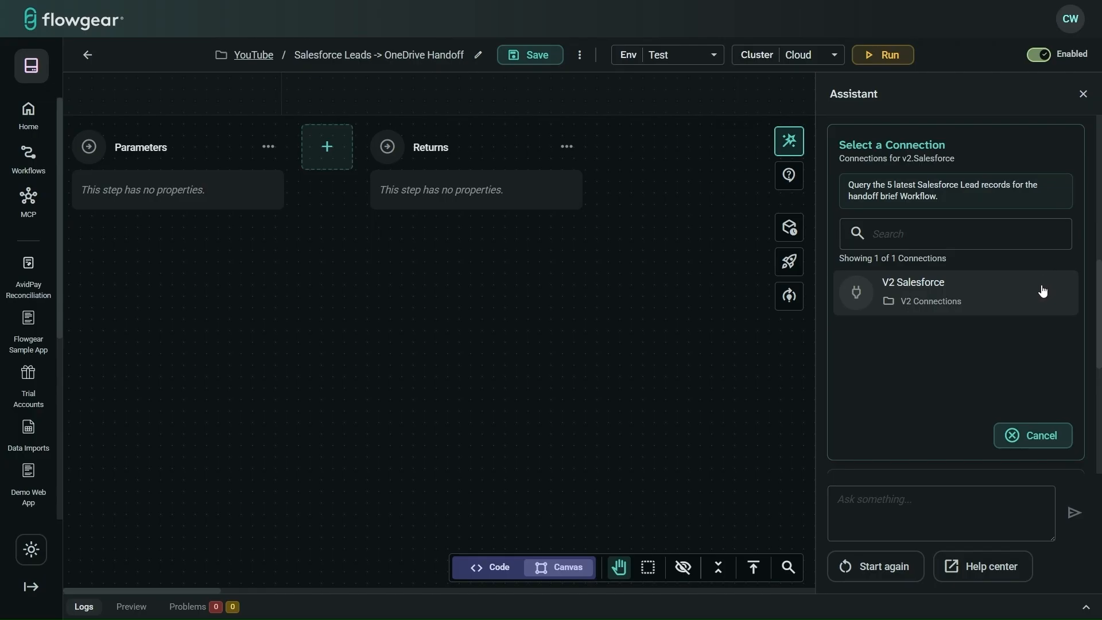
Step: Give the assistant the V2 Salesforce connection and the first OneDrive connection
left_click(1043, 291)
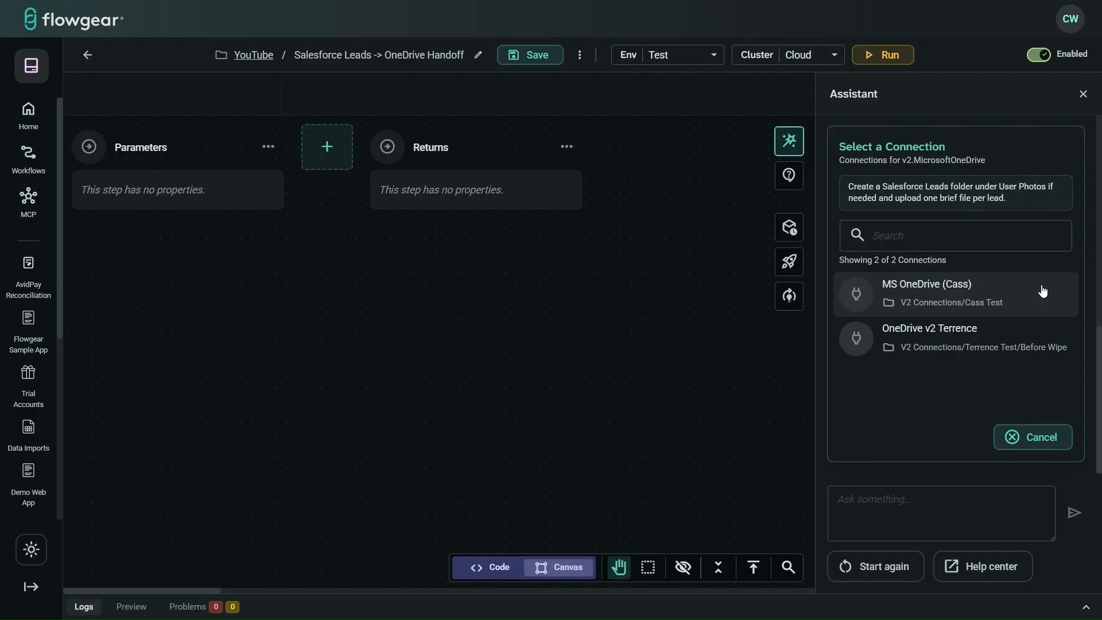
left_click(1038, 292)
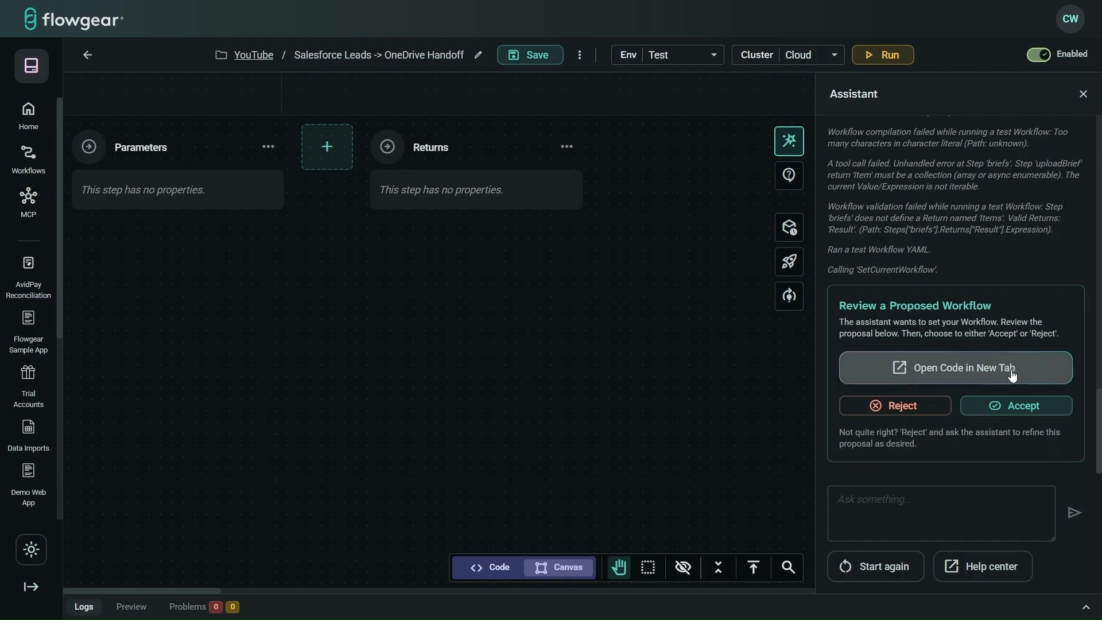
Step: Accept the proposed leads workflow, review its steps across the canvas, and start a test run
left_click(1028, 405)
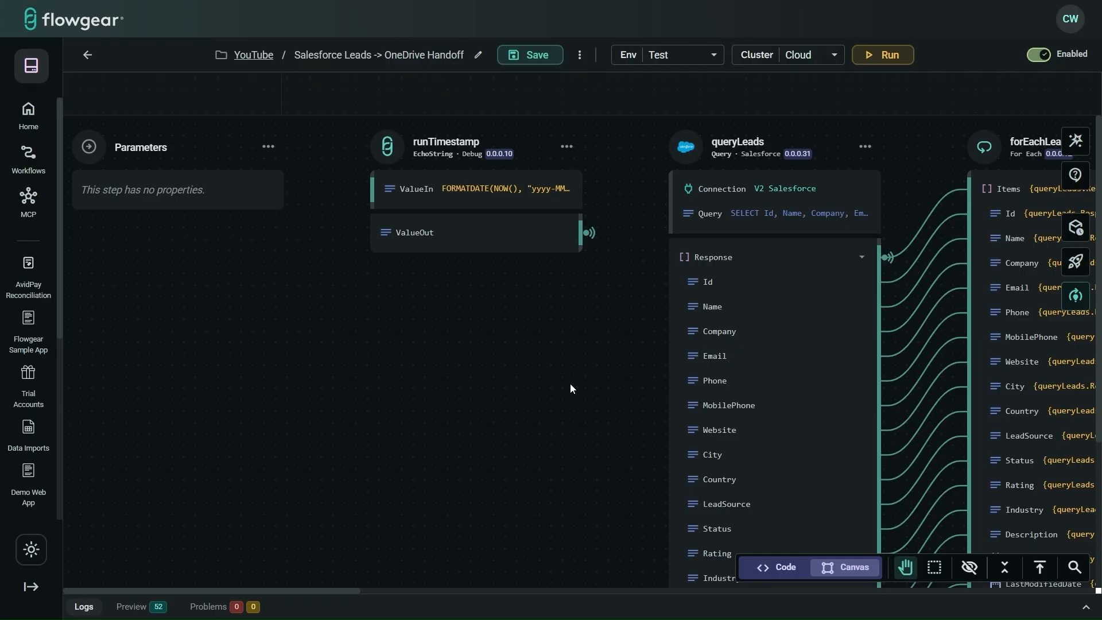
scroll(570, 385, "right", 1)
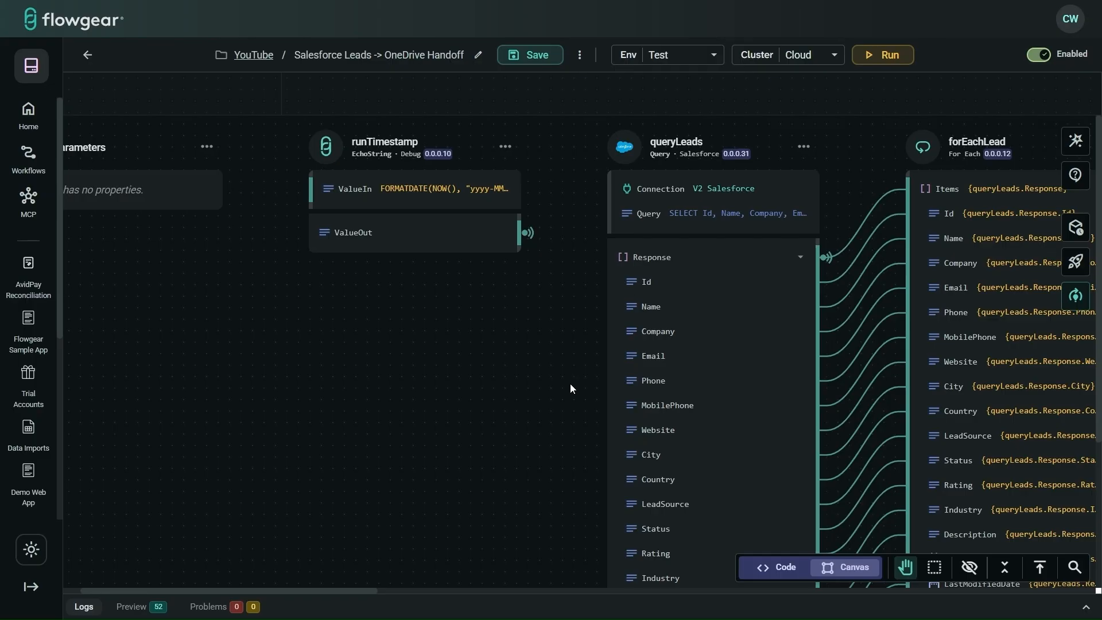
scroll(570, 387, "right", 2)
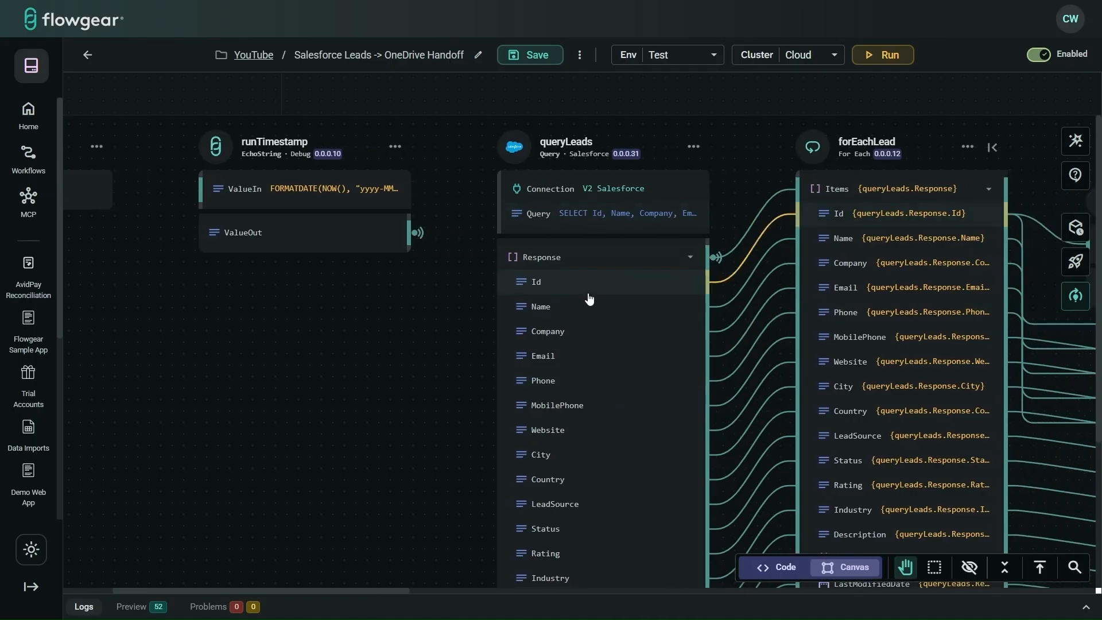
scroll(454, 378, "right", 3)
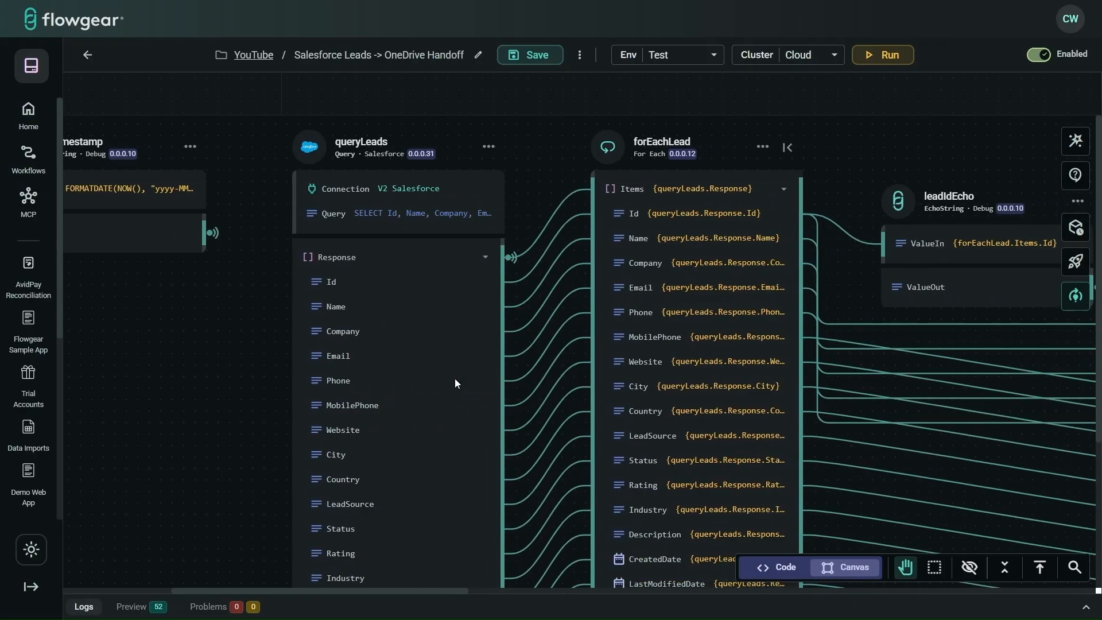
scroll(950, 162, "right", 5)
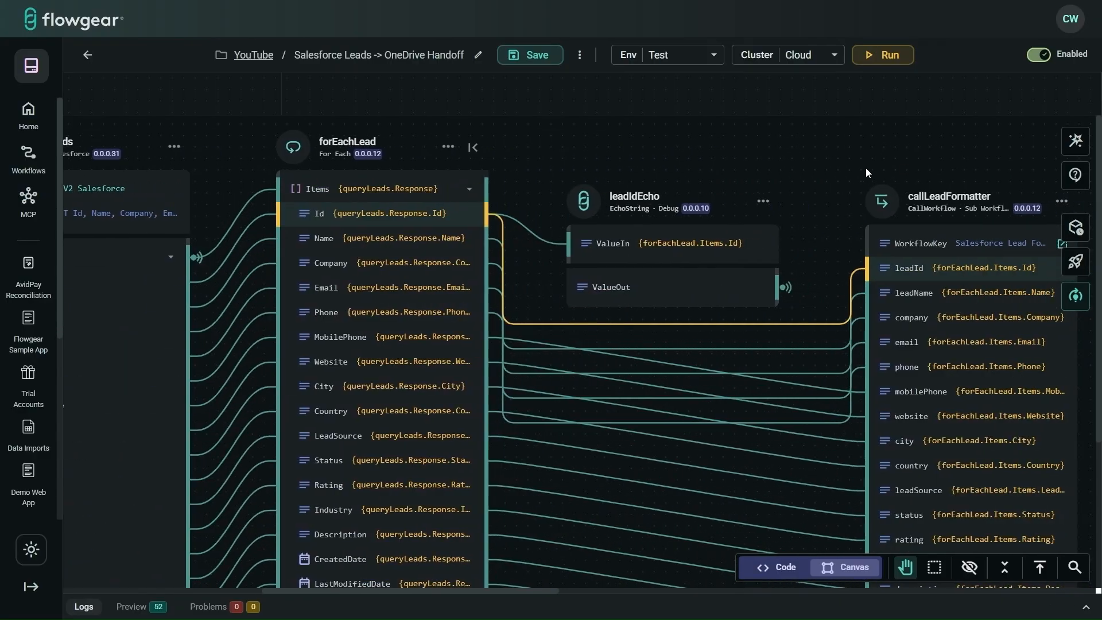
scroll(867, 168, "right", 3)
scroll(866, 167, "right", 2)
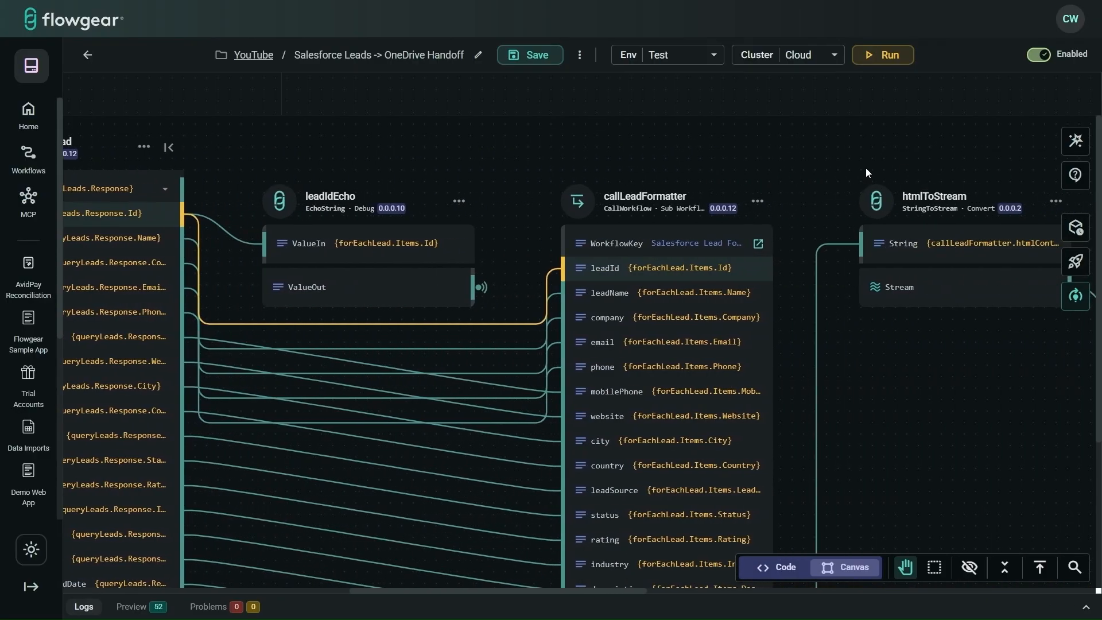
scroll(866, 168, "right", 10)
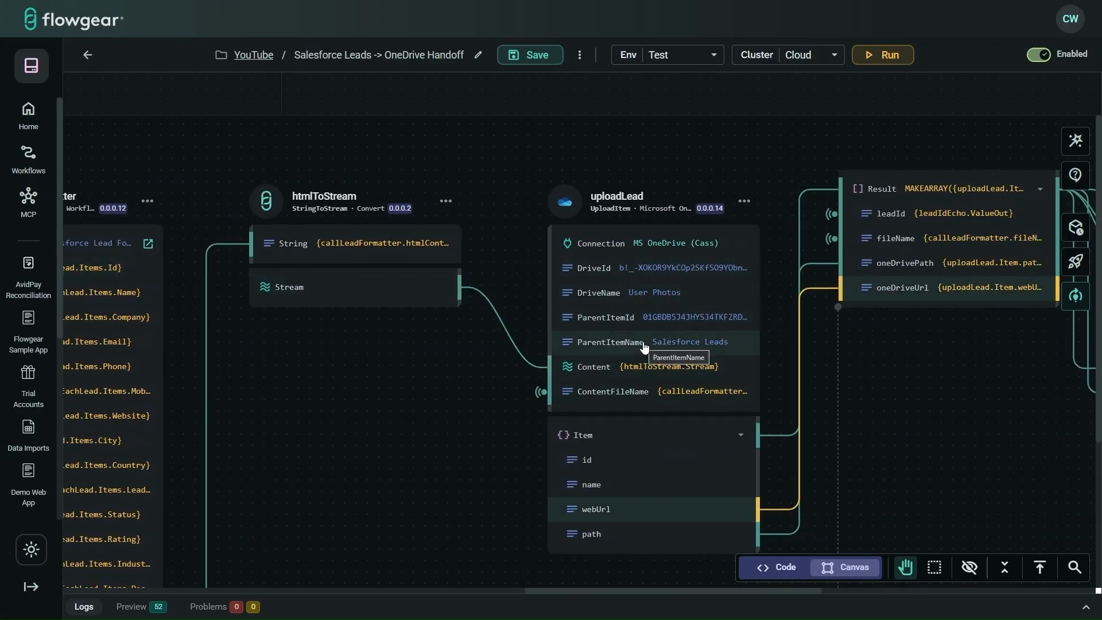
left_click(879, 61)
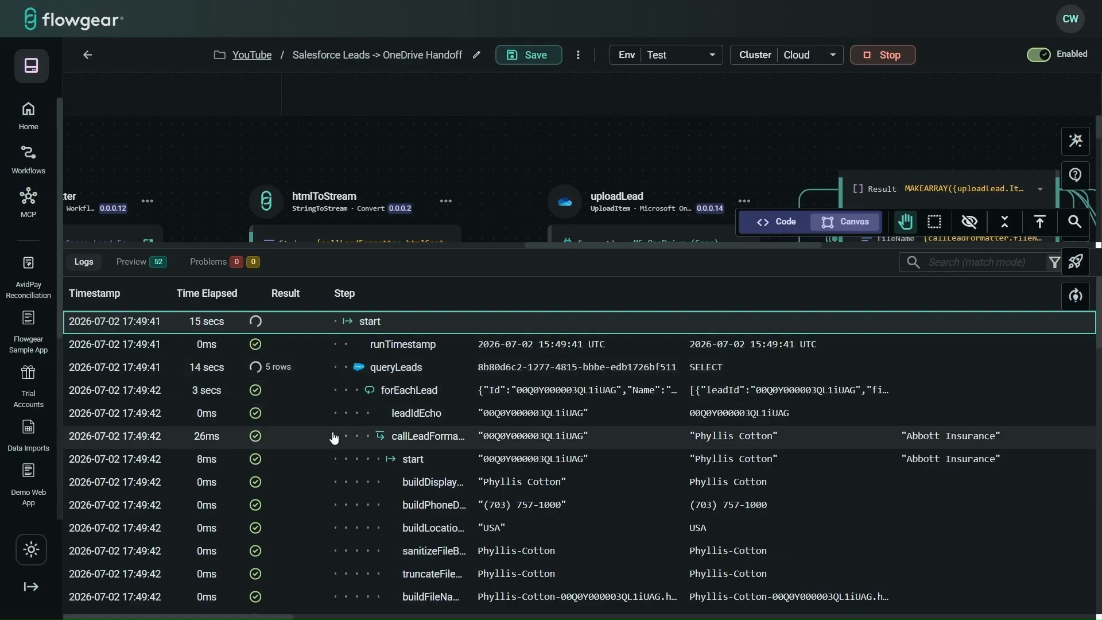
Step: Confirm the logs report 'Processed 5 lead briefs', then collapse the Logs panel
scroll(334, 436, "down", 2)
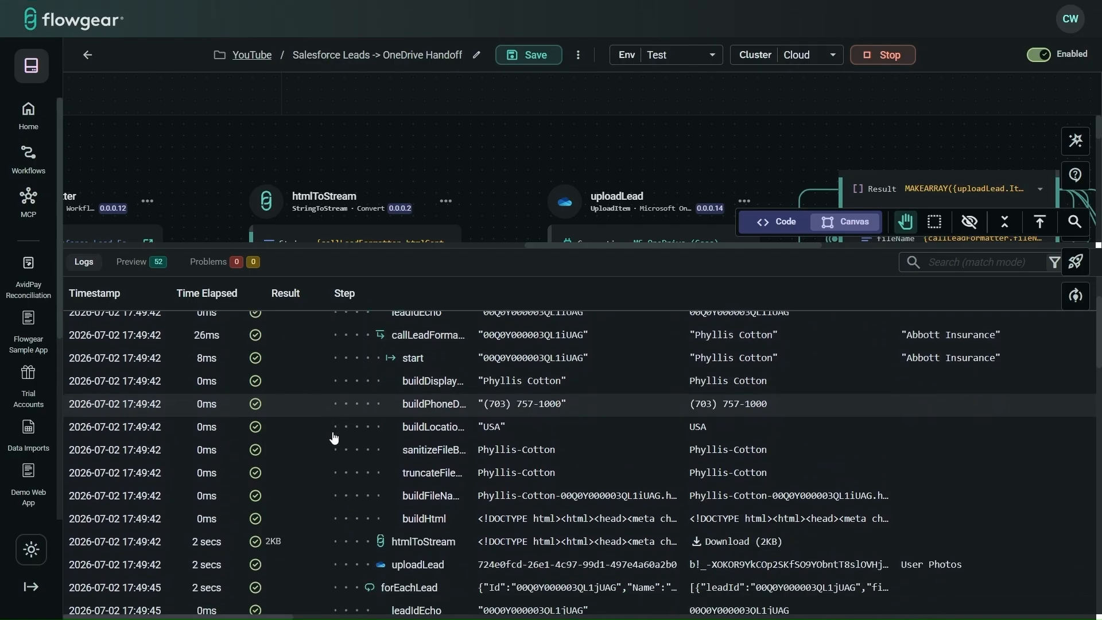
scroll(334, 438, "up", 5)
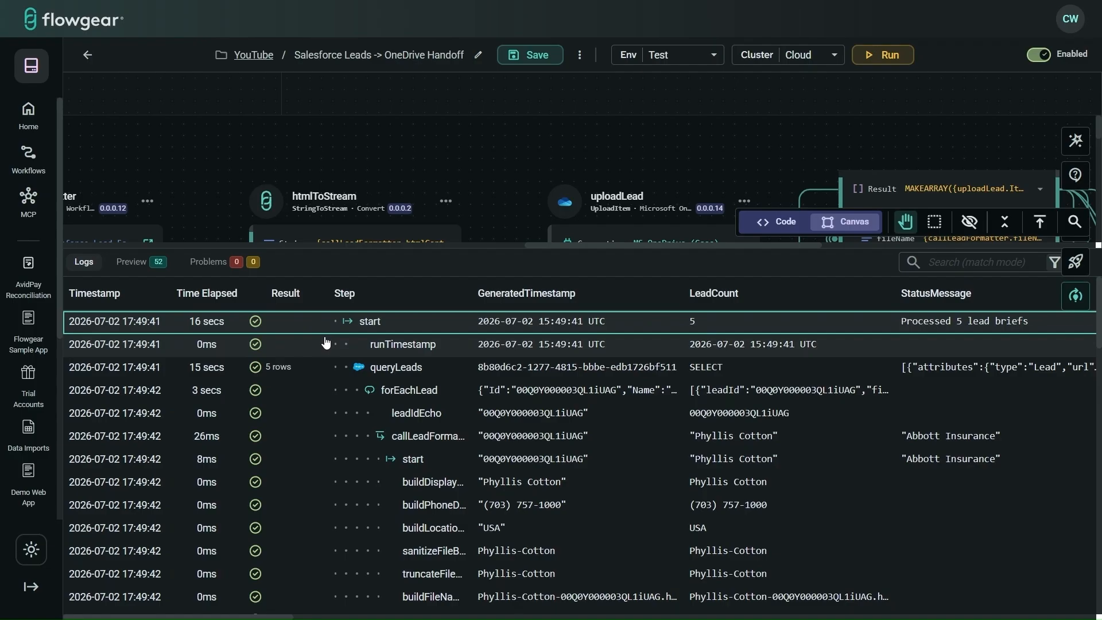
left_click(438, 268)
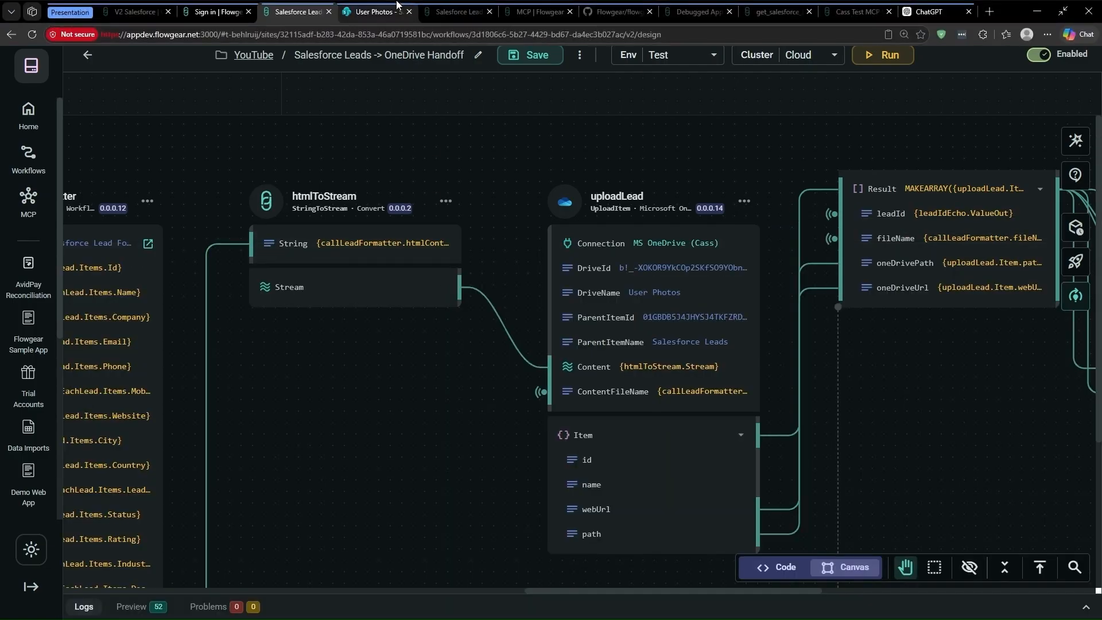
Step: Reload OneDrive's Salesforce Leads folder and preview one of the five uploaded lead briefs
left_click(376, 12)
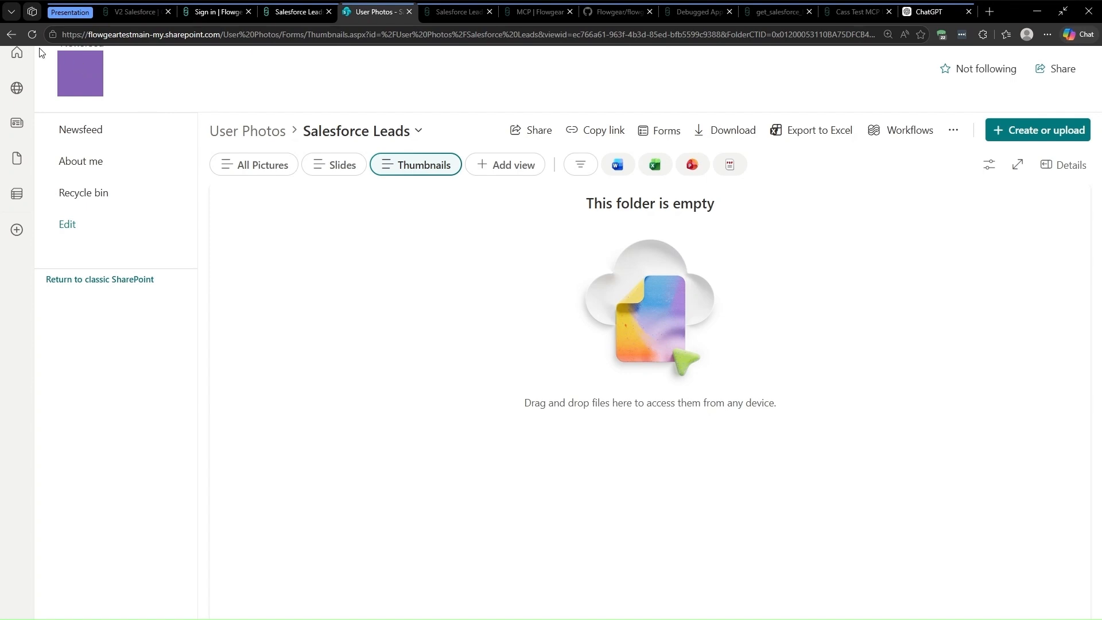
left_click(32, 34)
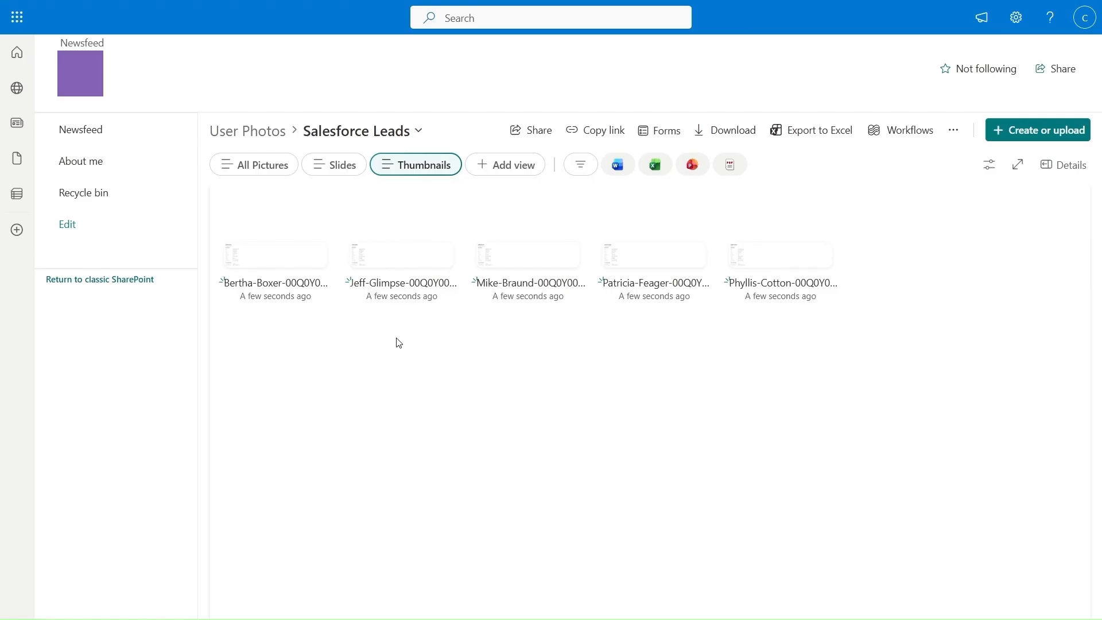
left_click(261, 252)
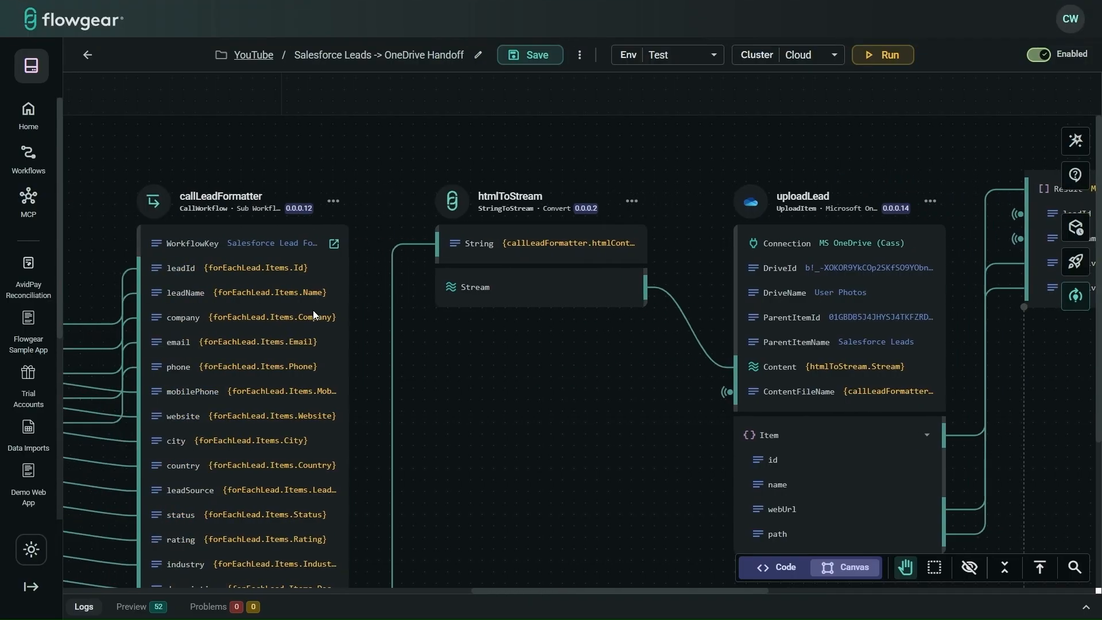
scroll(313, 310, "left", 1)
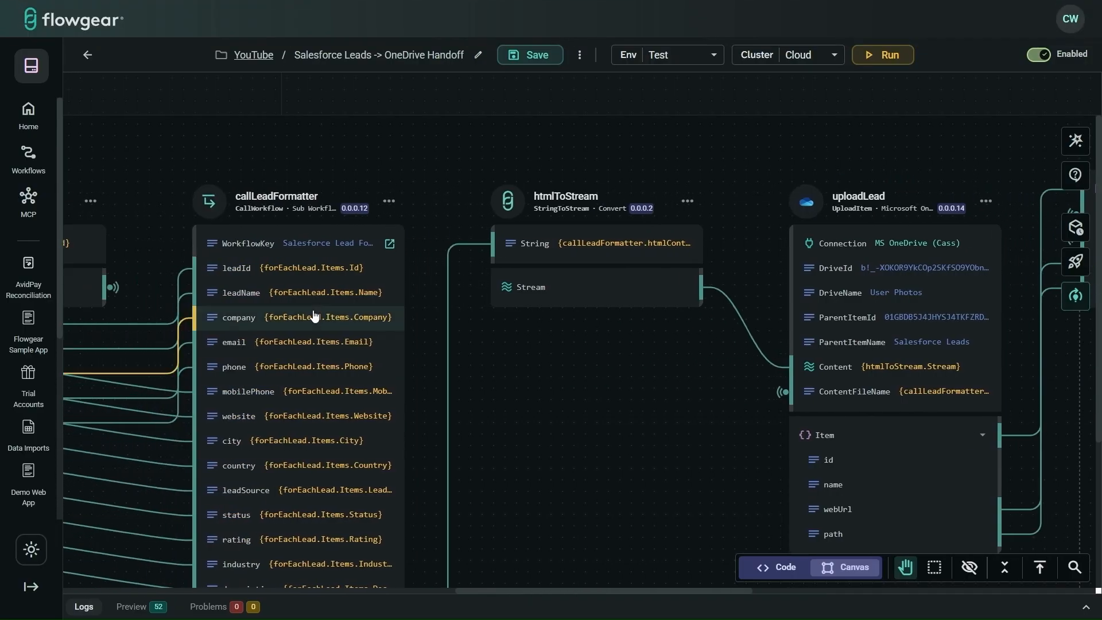
scroll(196, 152, "left", 8)
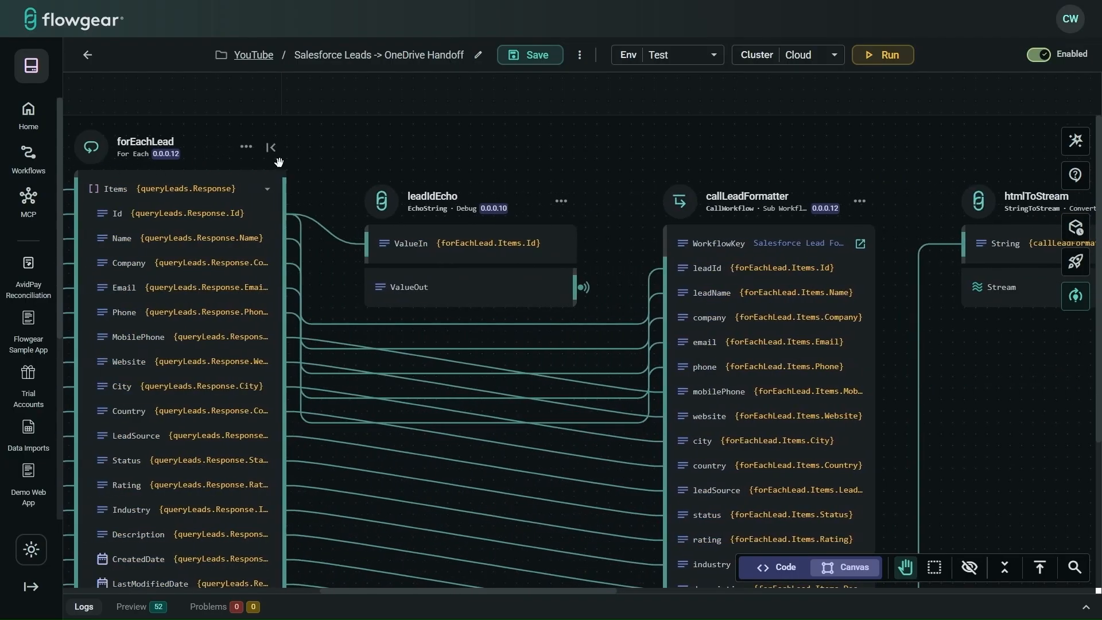
scroll(322, 165, "left", 5)
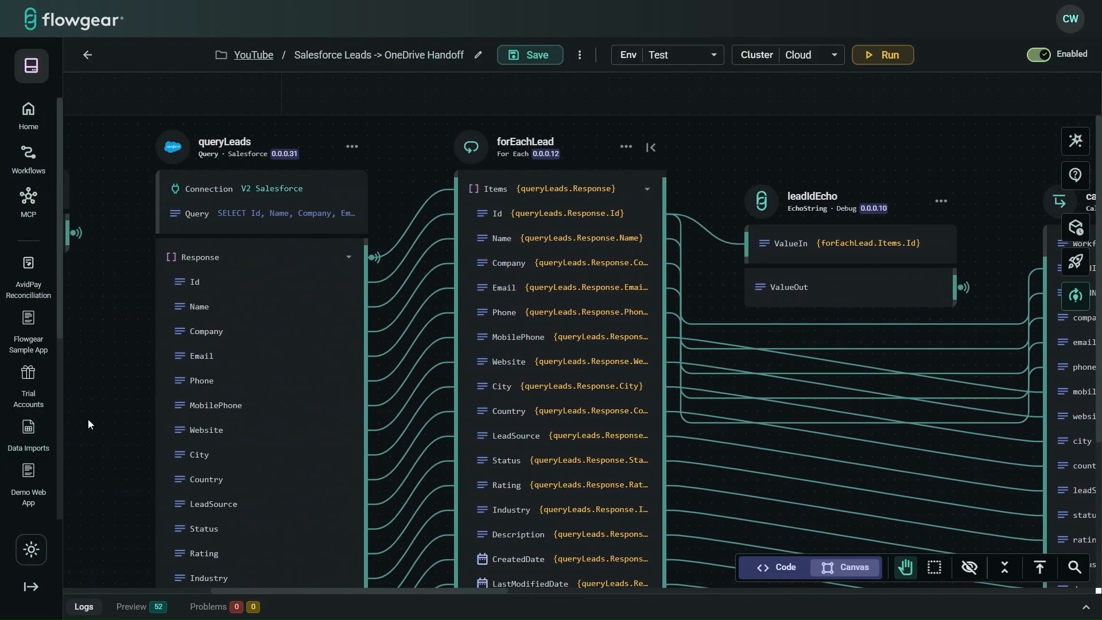
scroll(88, 420, "left", 7)
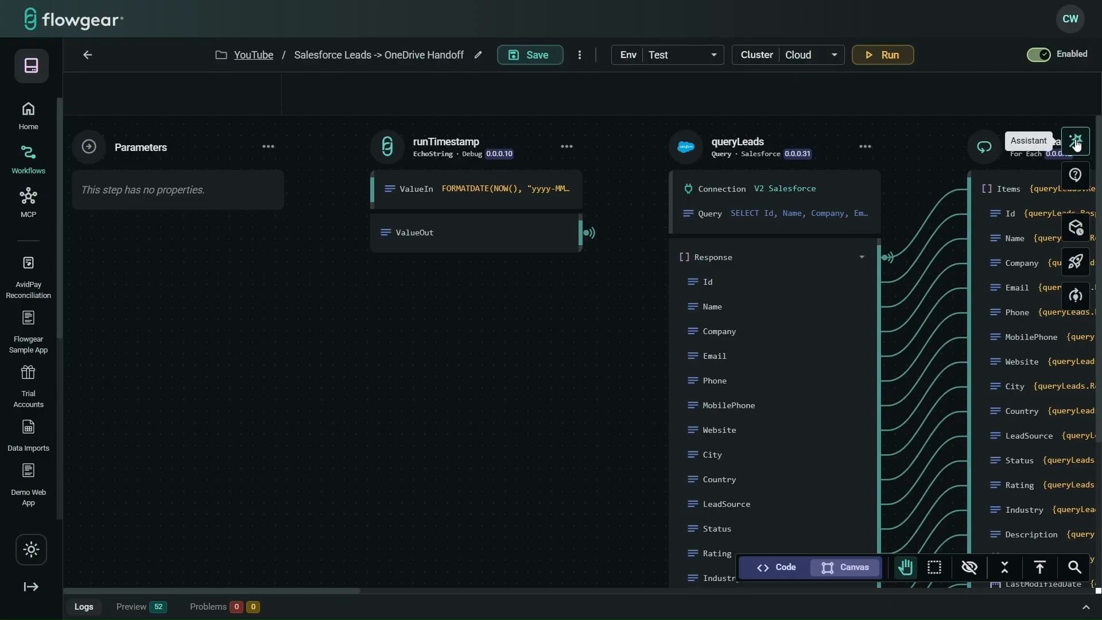
Step: Ask the Assistant to wrap the OneDrive upload in a Try/Catch recording each lead's outcome
left_click(1075, 141)
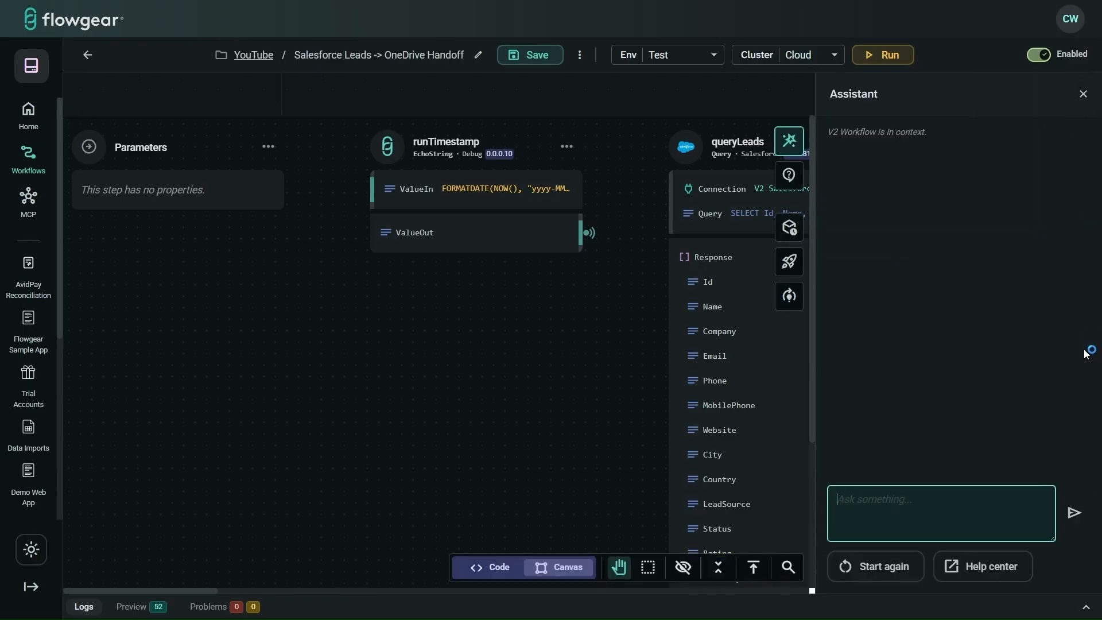
left_click_drag(1054, 540, 1045, 616)
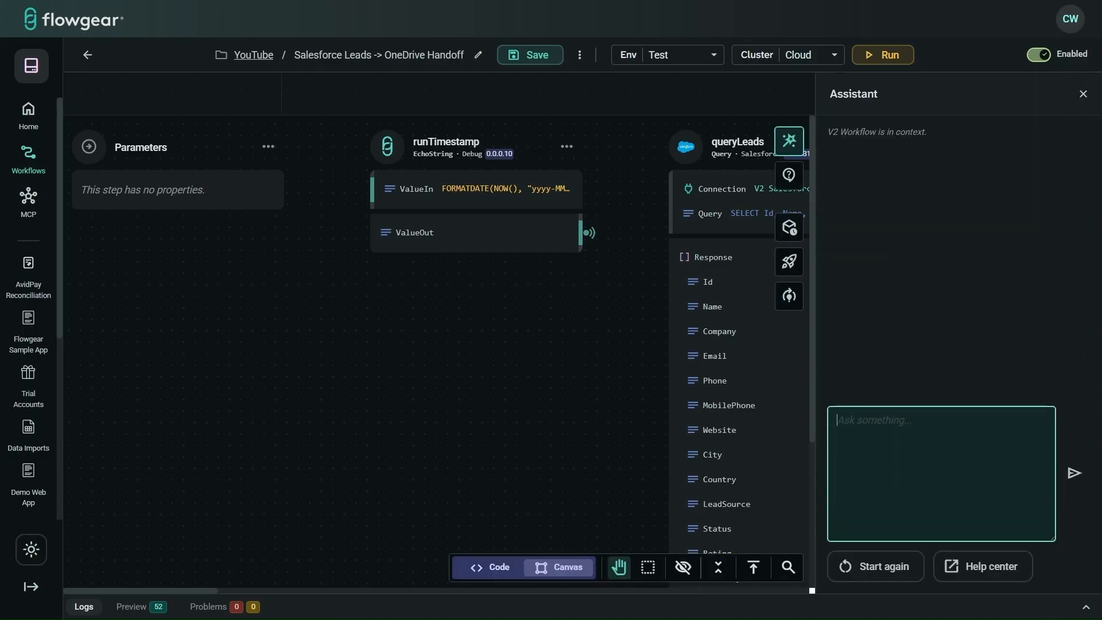
key("ctrl+v")
scroll(1016, 516, "up", 5)
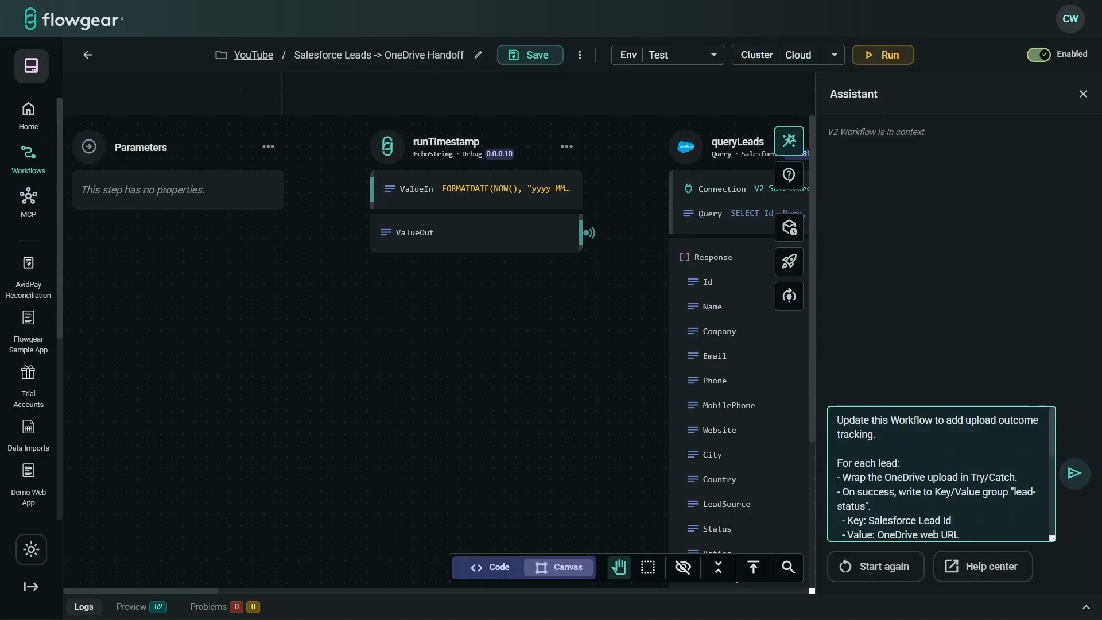
scroll(1009, 512, "down", 2)
scroll(1010, 511, "down", 2)
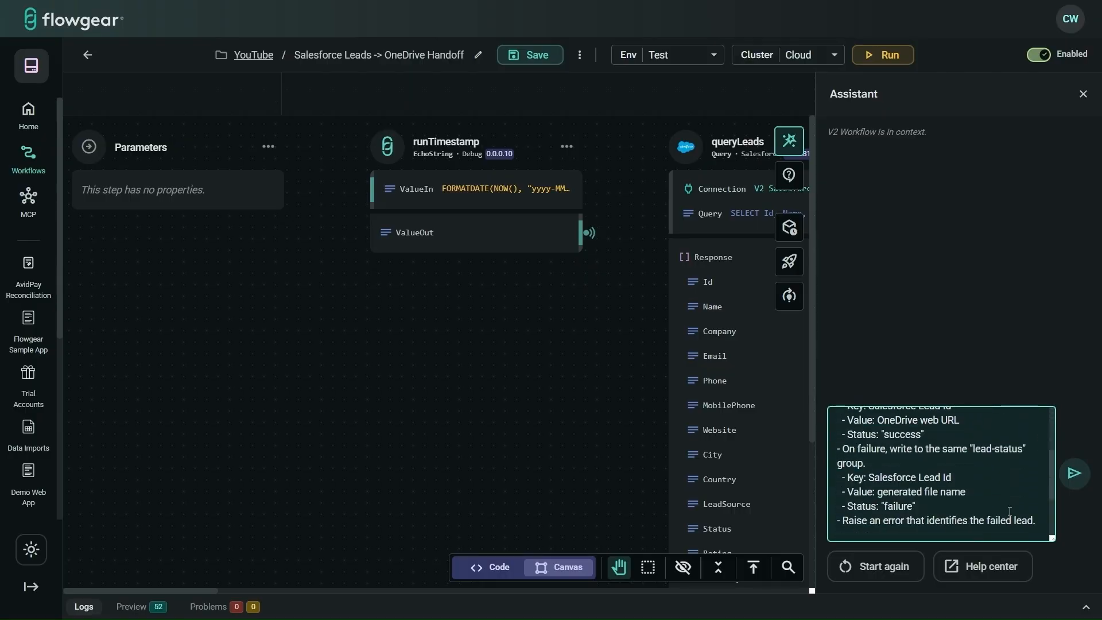
scroll(1010, 512, "down", 2)
left_click(1074, 473)
left_click_drag(1055, 538, 1059, 414)
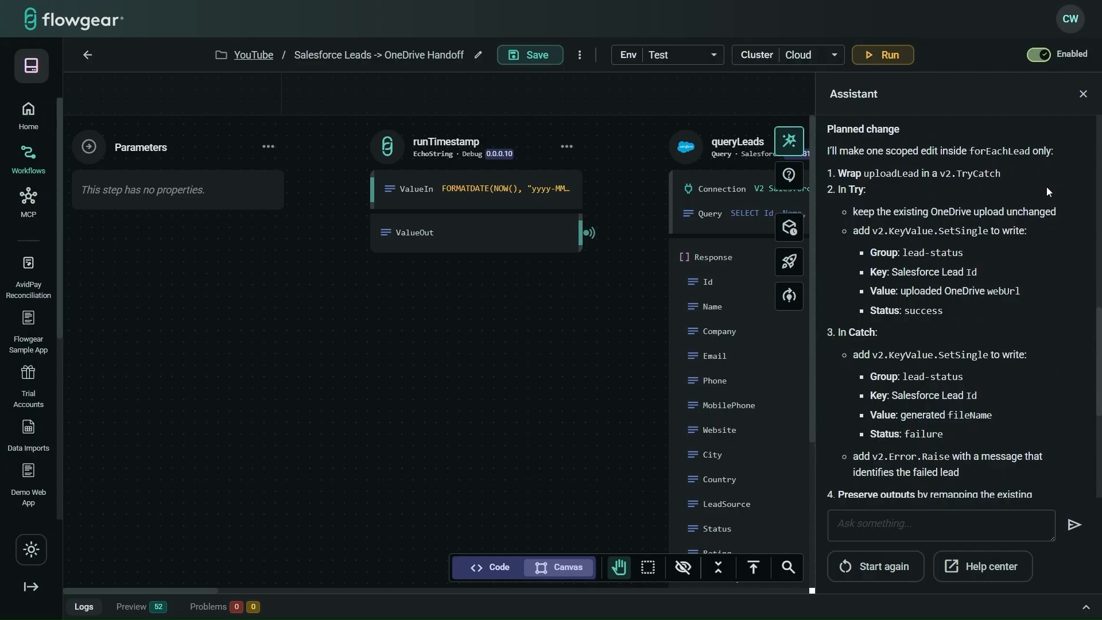
Step: Reply 'apply' and accept the proposed trackUploadOutcome Try/Catch workflow changes
scroll(1050, 188, "down", 1)
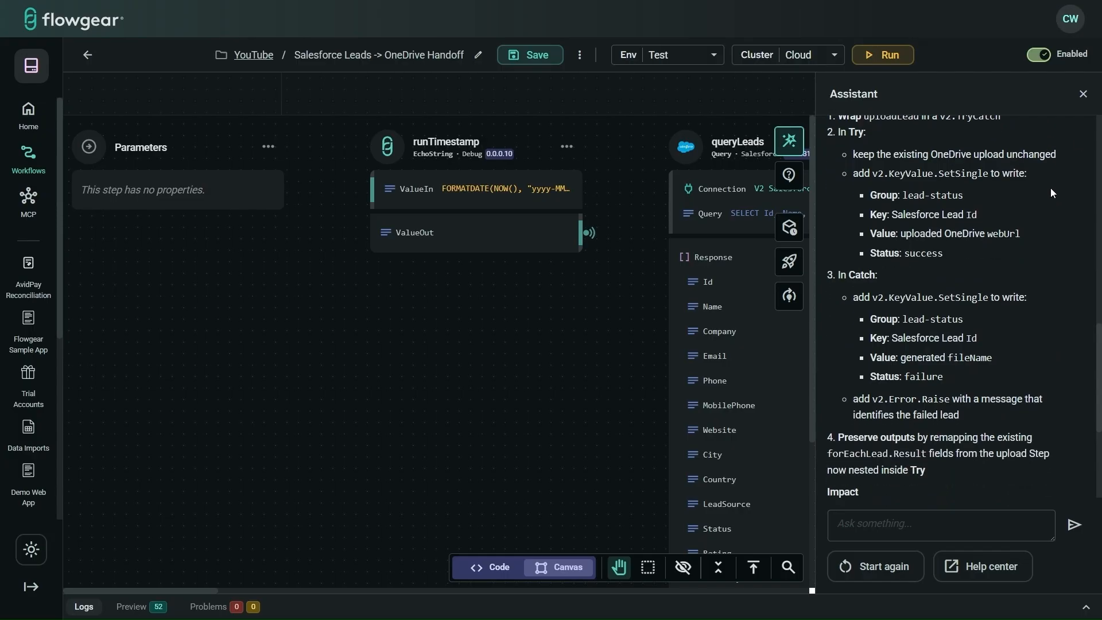
scroll(1050, 188, "down", 1)
scroll(1050, 188, "down", 1)
scroll(1051, 188, "down", 2)
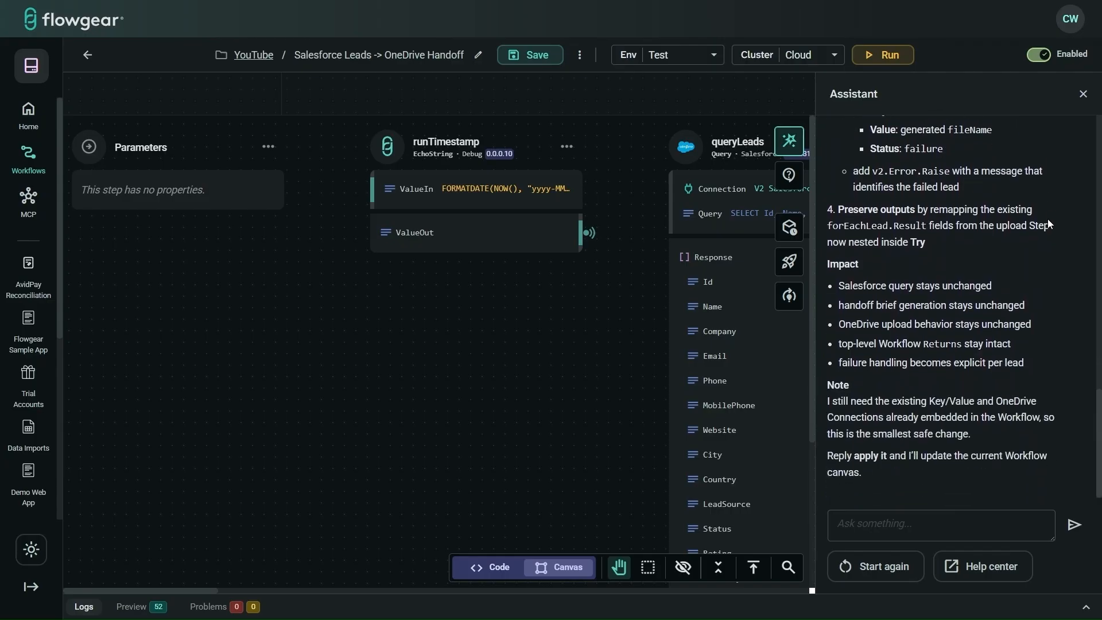
left_click(1024, 521)
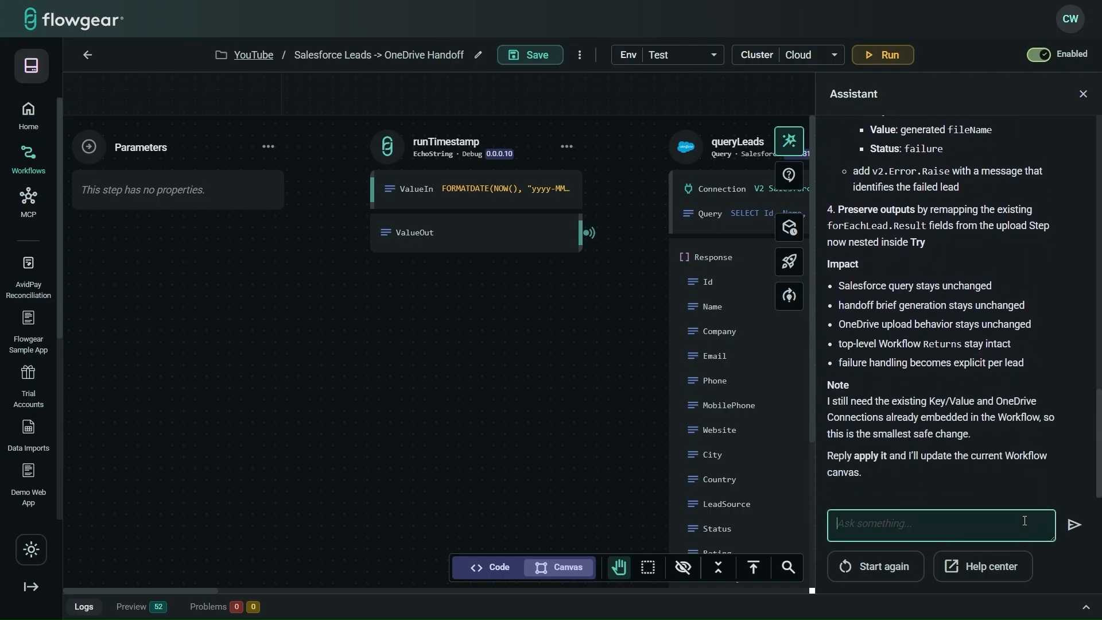
type("apply it")
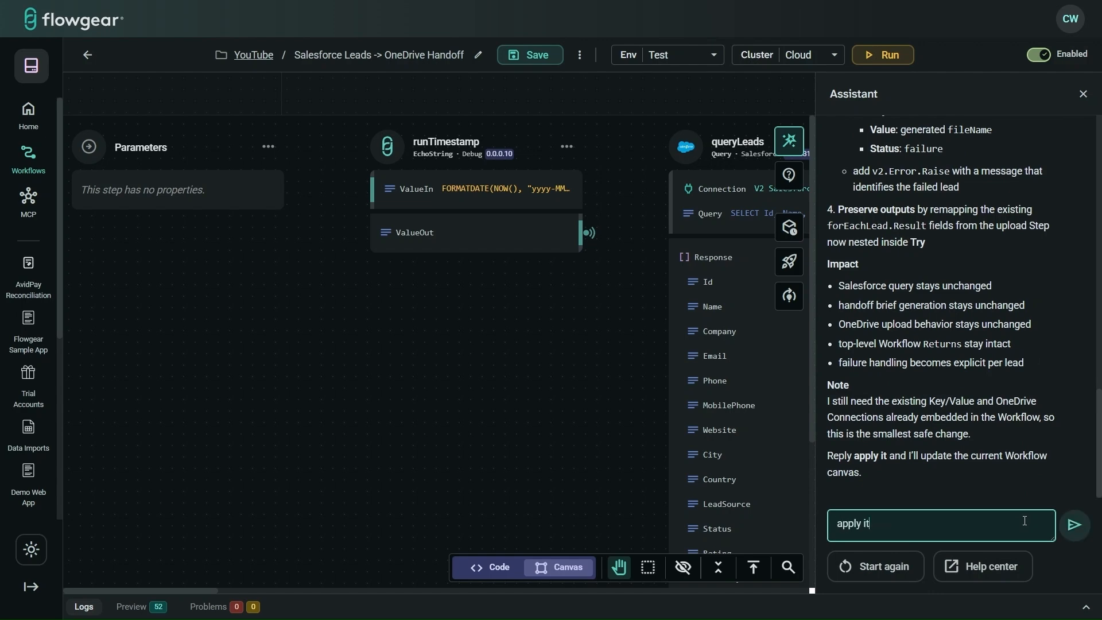
key("Return")
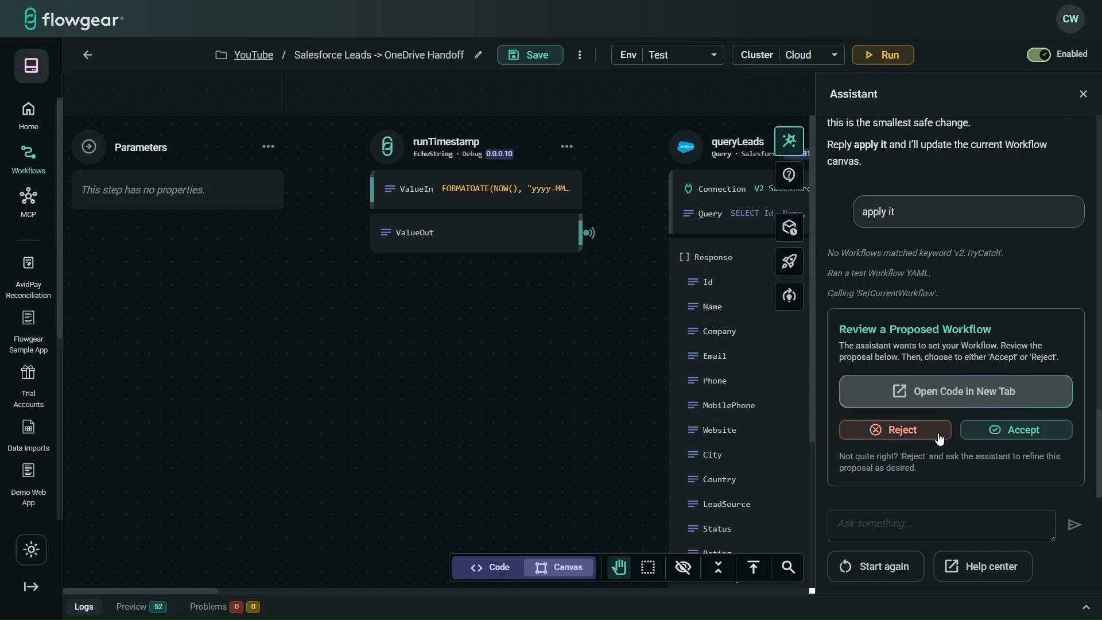
left_click(1048, 431)
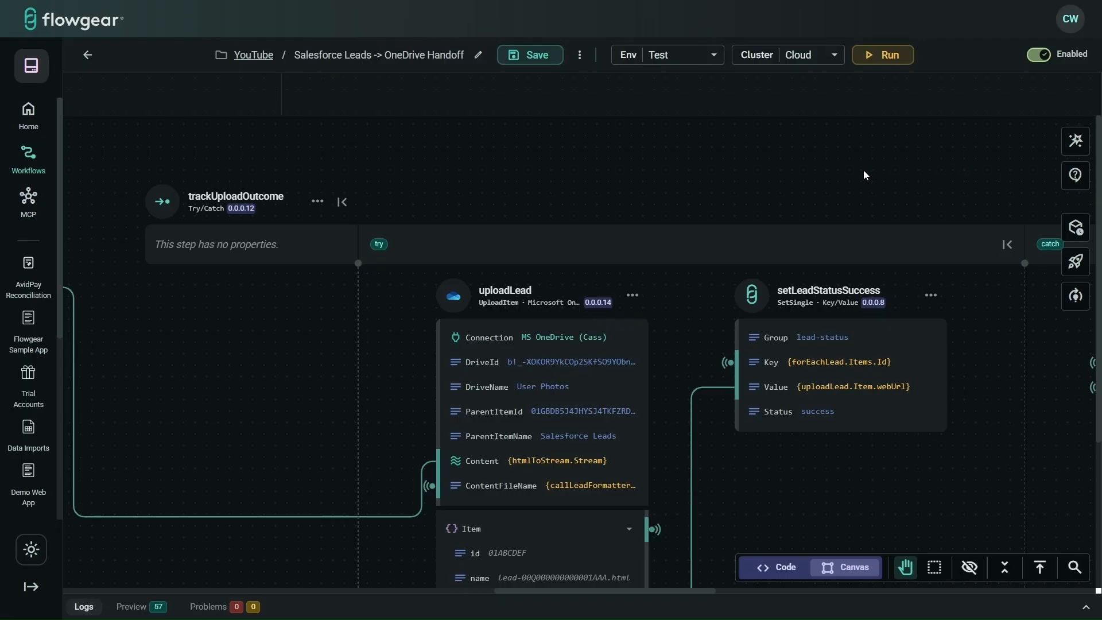
scroll(863, 170, "right", 1)
scroll(863, 170, "left", 1)
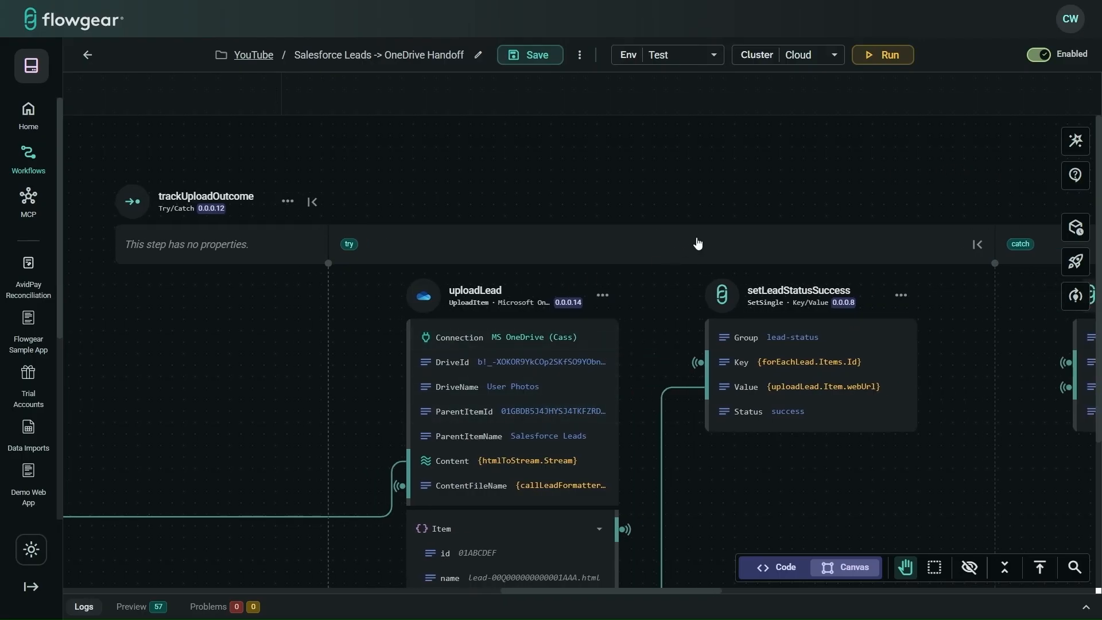
scroll(696, 243, "right", 1)
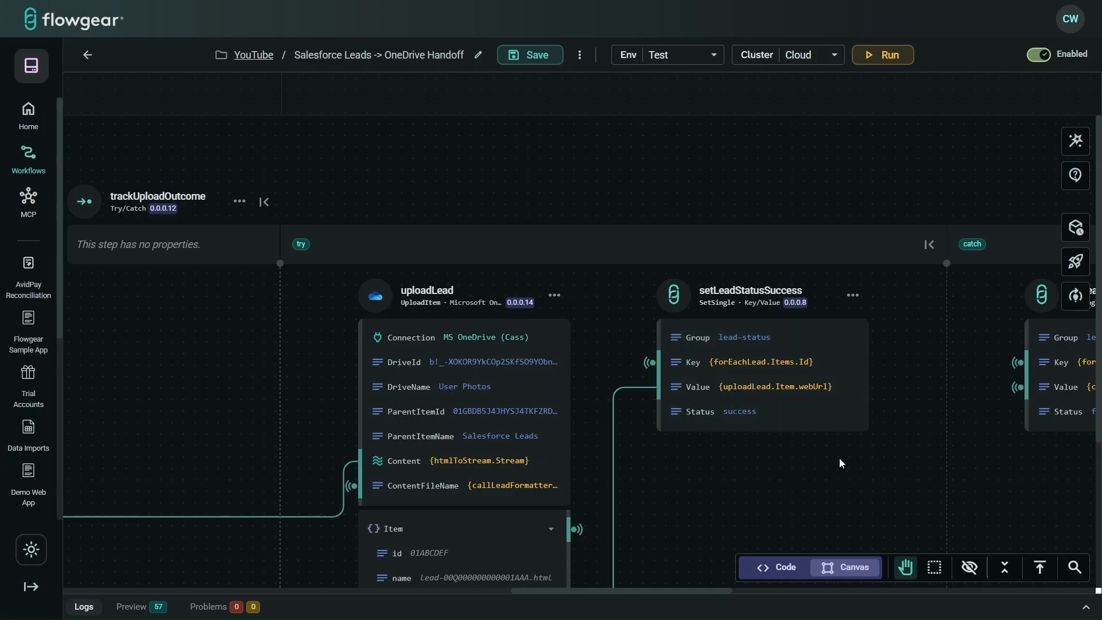
scroll(840, 459, "right", 10)
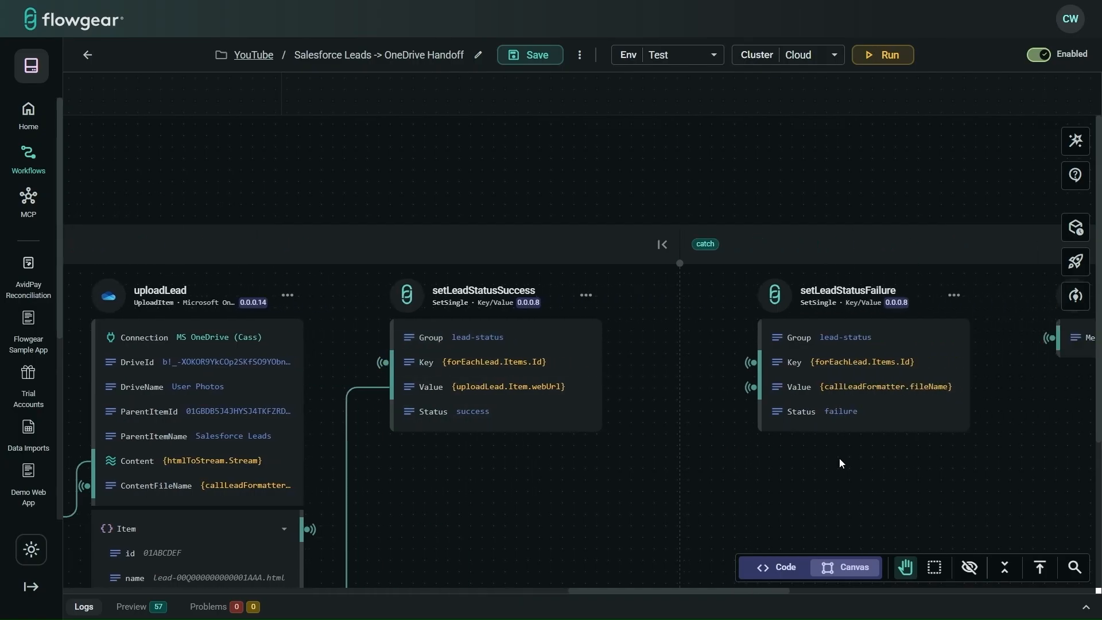
scroll(840, 464, "right", 4)
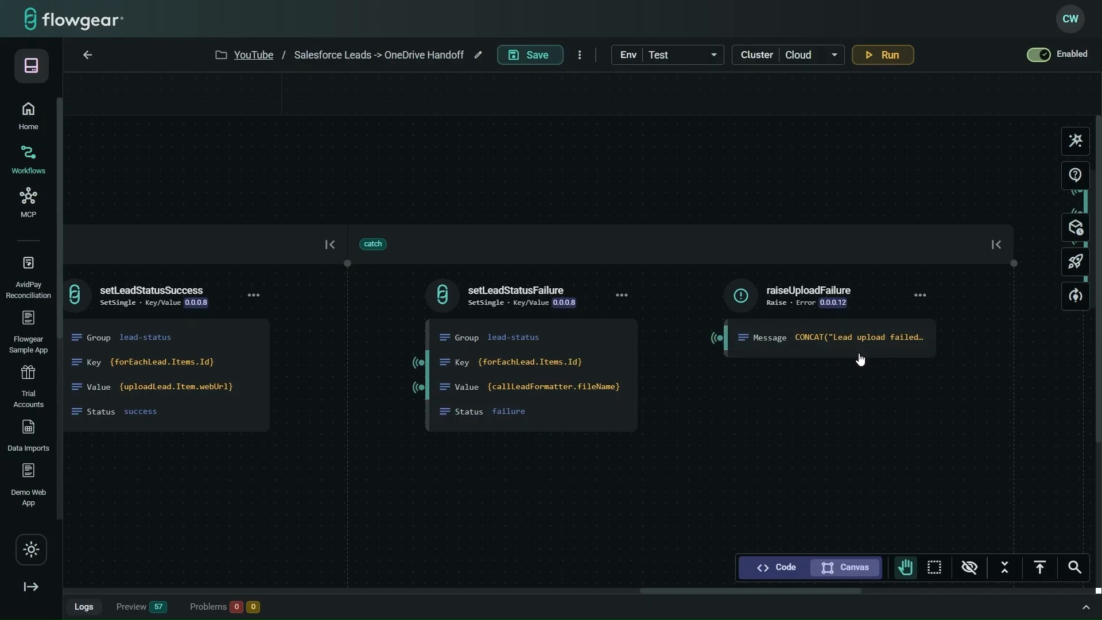
scroll(759, 442, "right", 4)
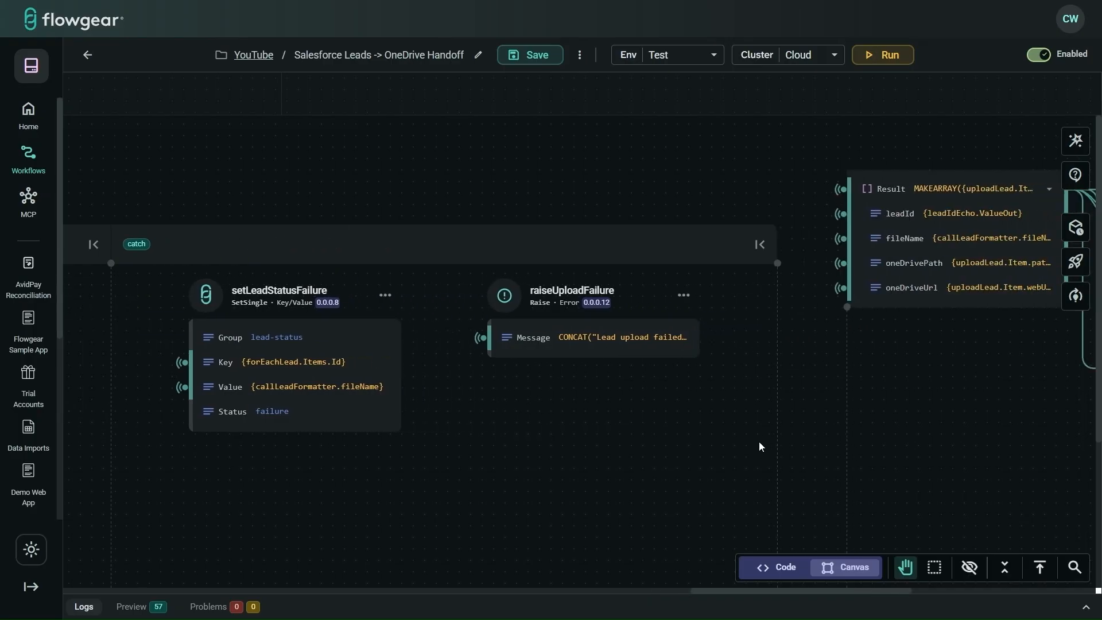
scroll(758, 442, "left", 5)
scroll(760, 446, "right", 2)
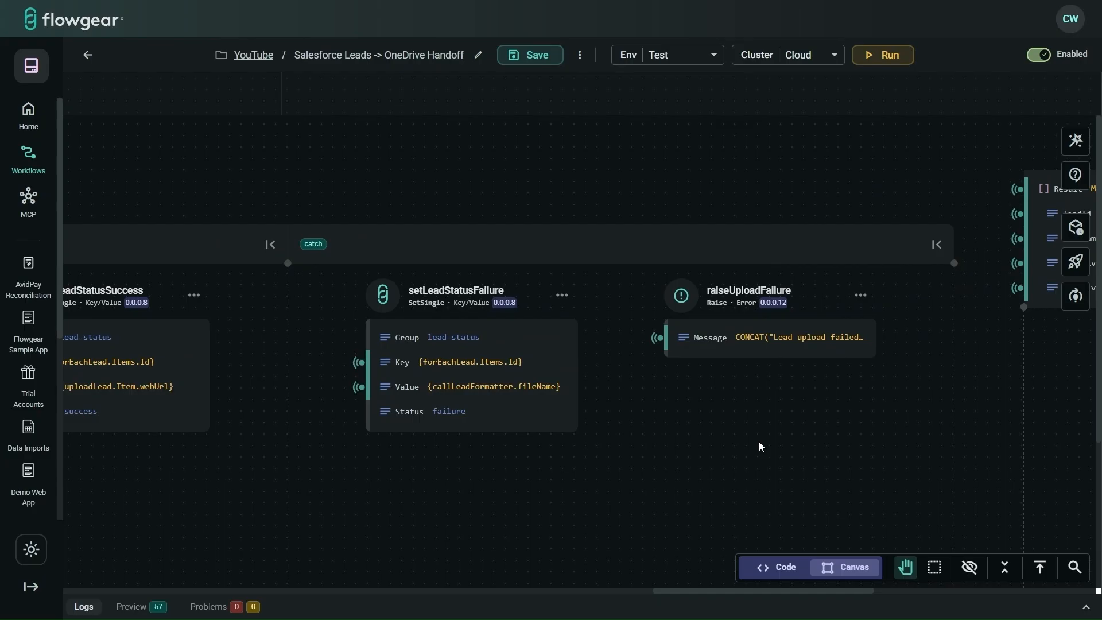
scroll(759, 446, "right", 4)
scroll(758, 446, "left", 5)
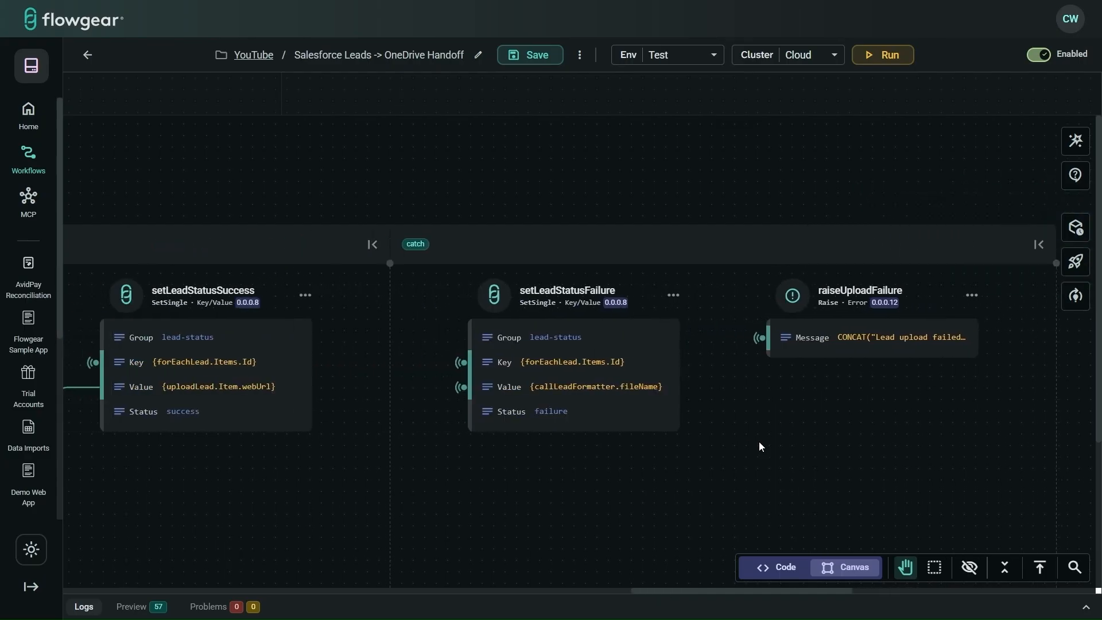
scroll(759, 447, "right", 2)
scroll(759, 446, "right", 2)
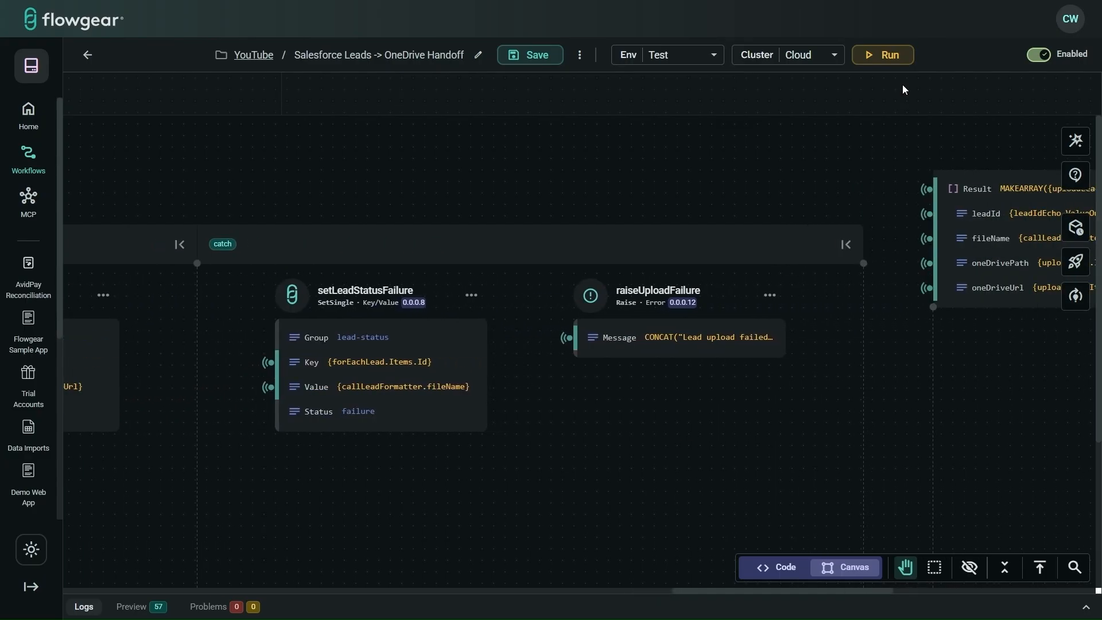
Step: Run the updated workflow in Test and collapse the logs after the per-lead uploads succeed
left_click(883, 56)
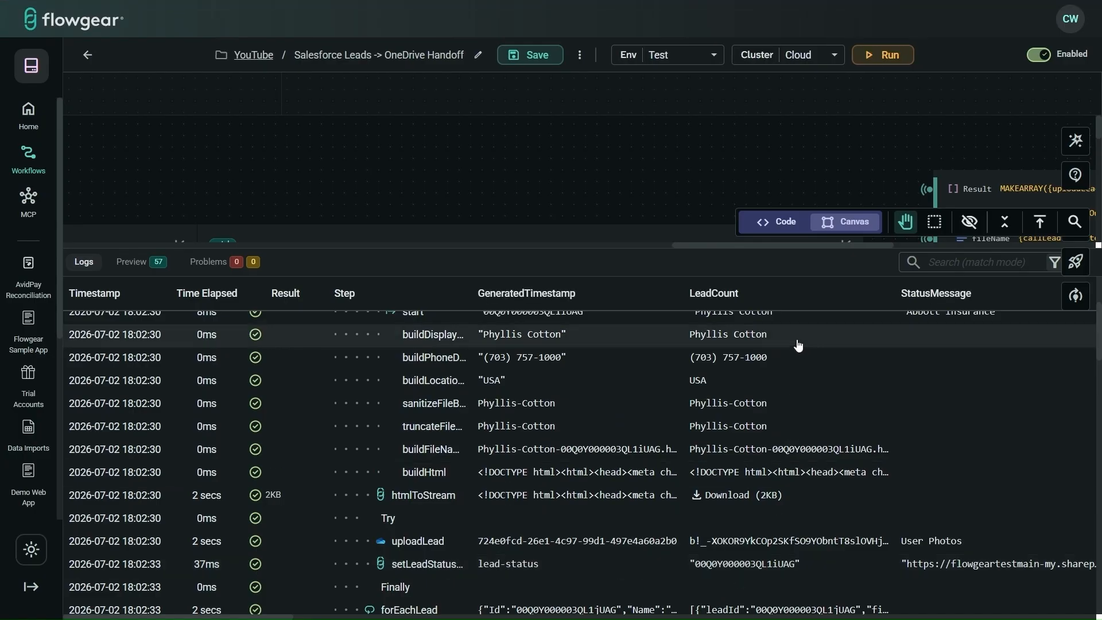
left_click(714, 269)
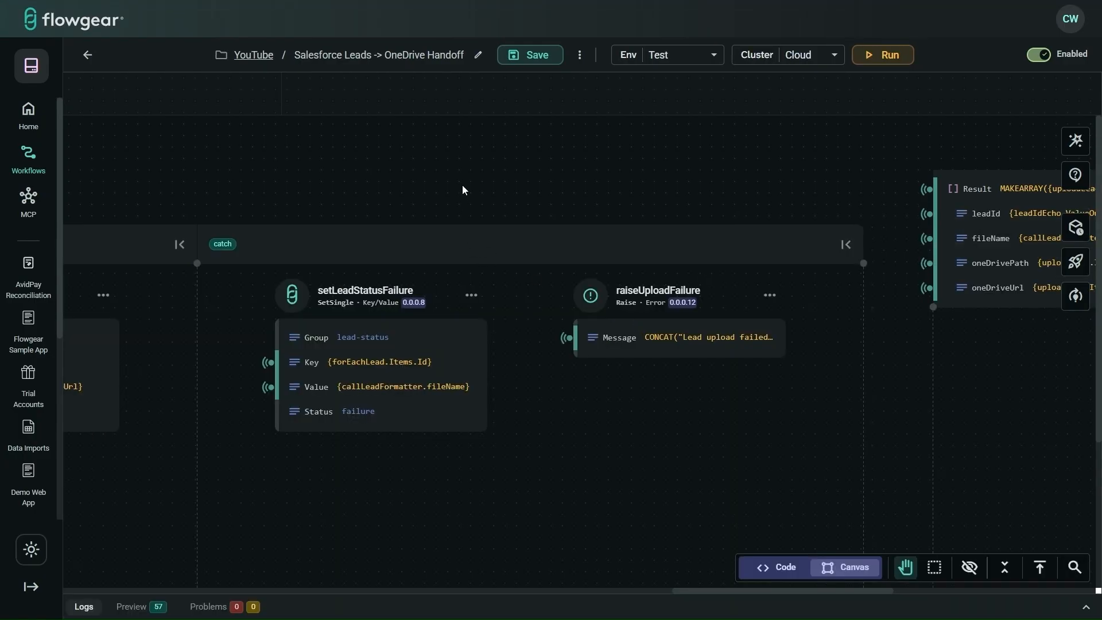
Step: Scroll back left across the workflow canvas
scroll(464, 190, "left", 10)
scroll(463, 189, "left", 5)
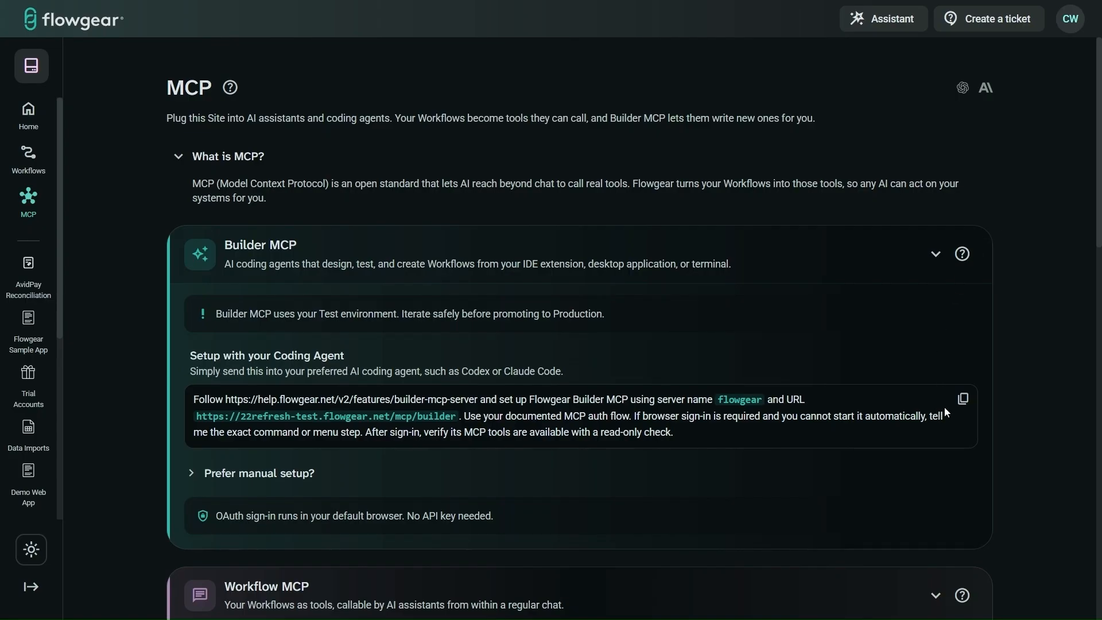
Step: Collapse the Builder MCP and Workflow MCP sections on the MCP page
scroll(945, 407, "down", 6)
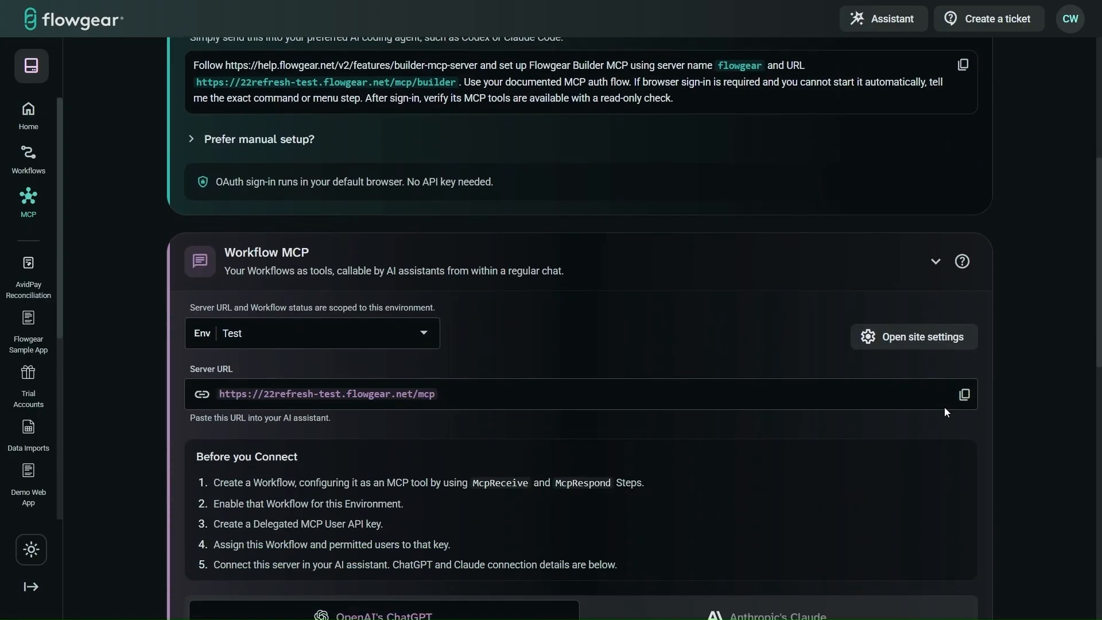
scroll(946, 412, "down", 1)
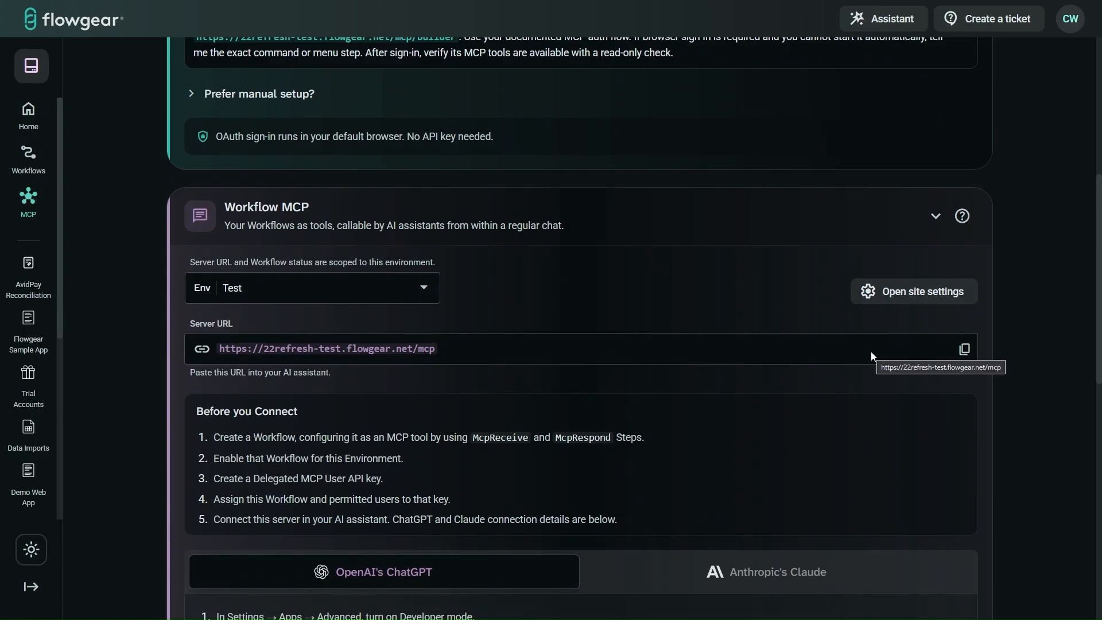
scroll(871, 351, "up", 7)
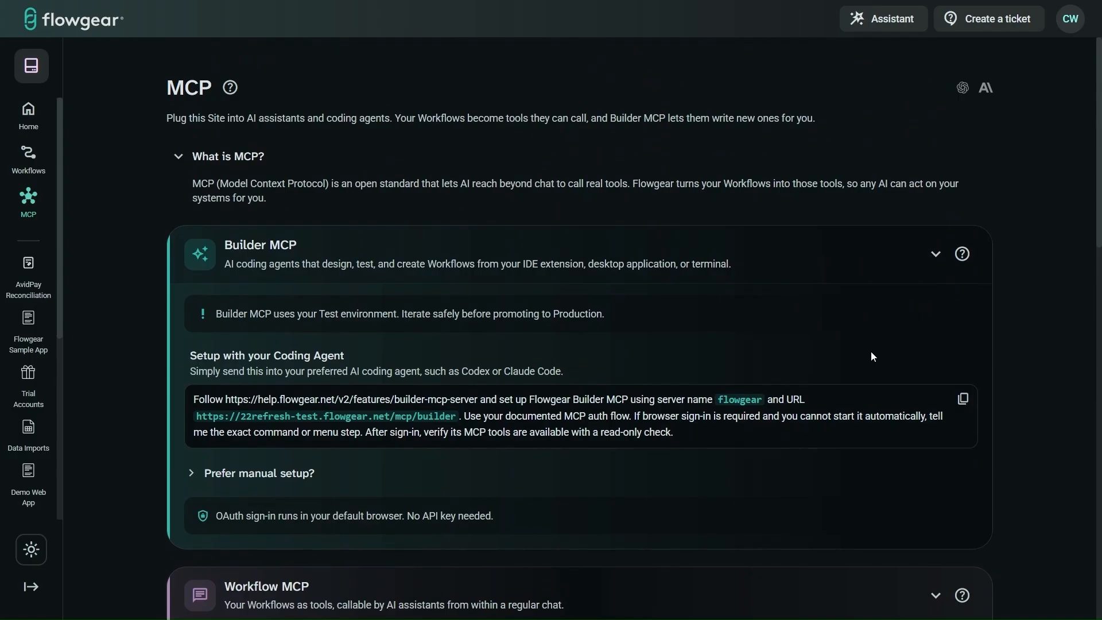
left_click(795, 247)
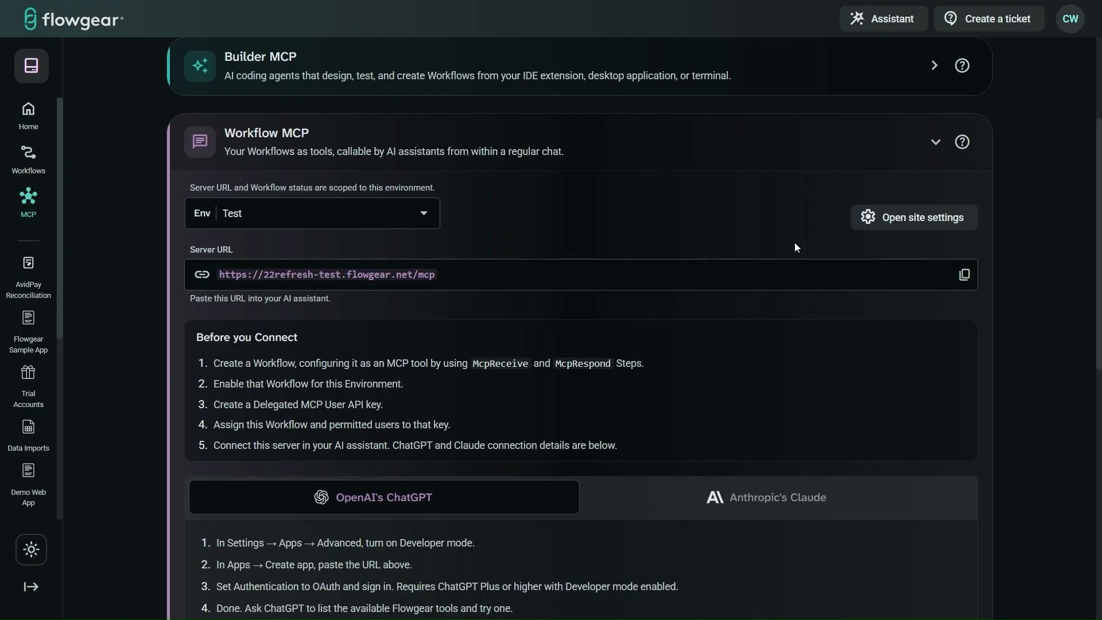
left_click(814, 160)
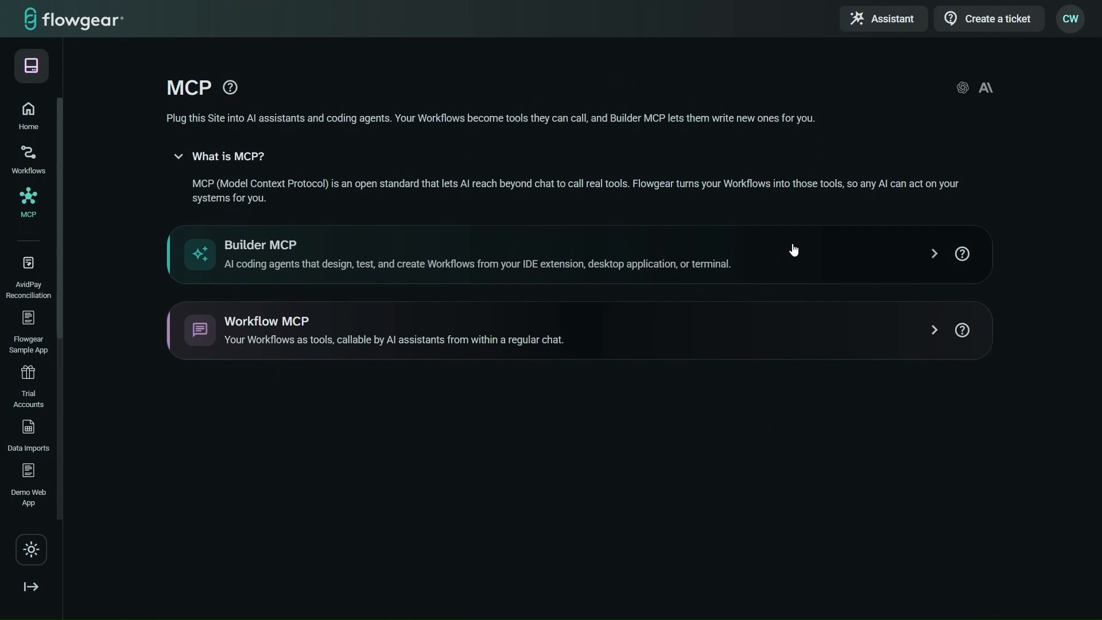
left_click(799, 332)
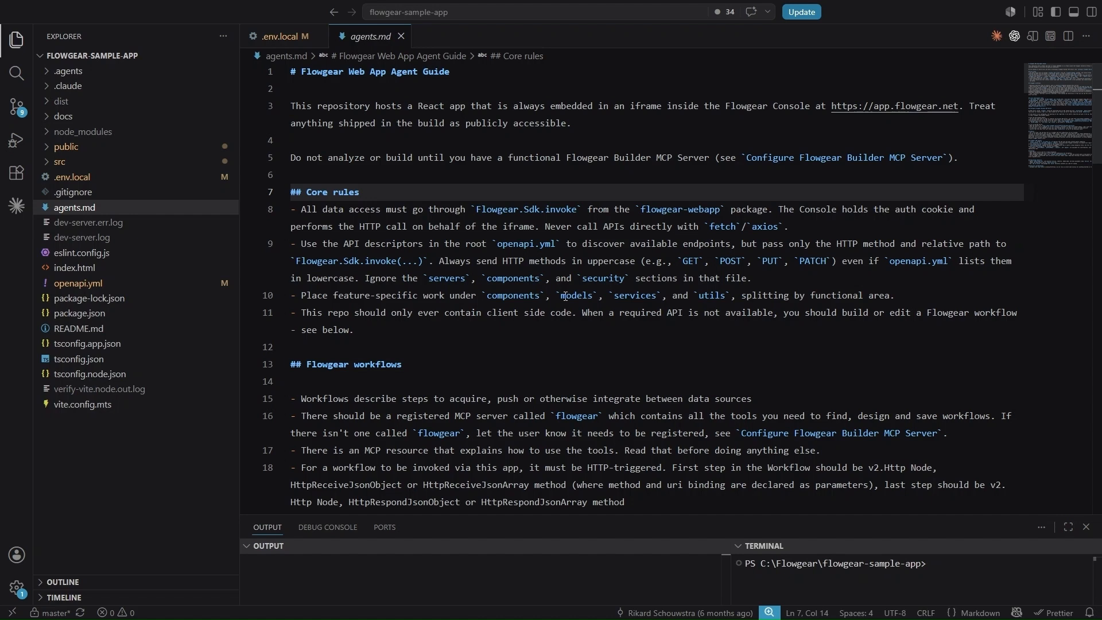
Step: Paste the Salesforce Lead Dashboard build prompt into the coding agent in VS Code
key("alt+Tab")
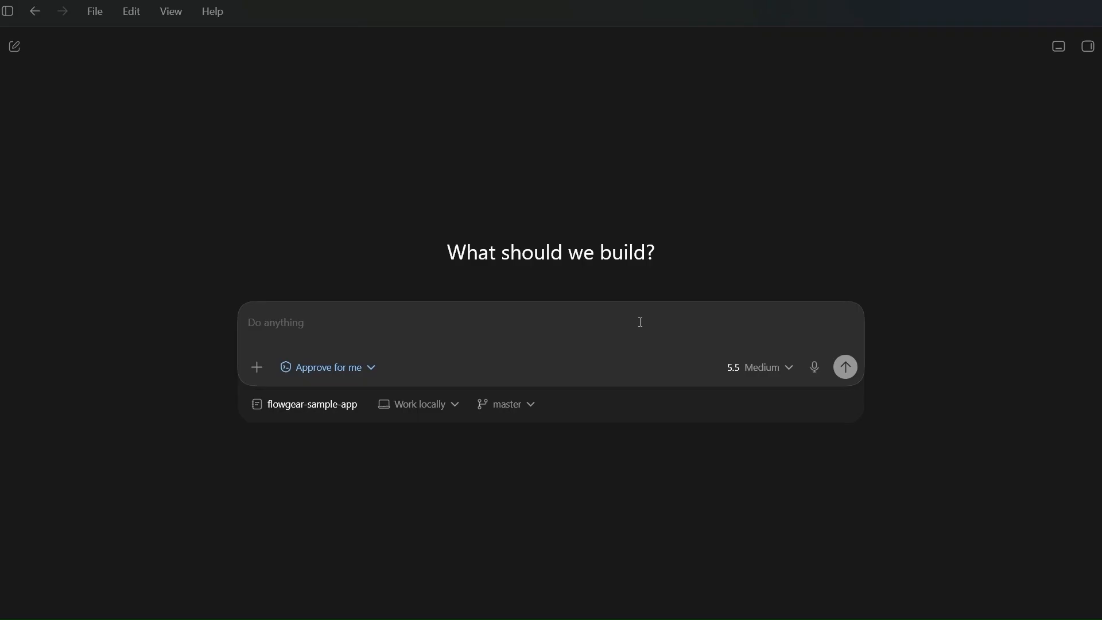
key("ctrl+v")
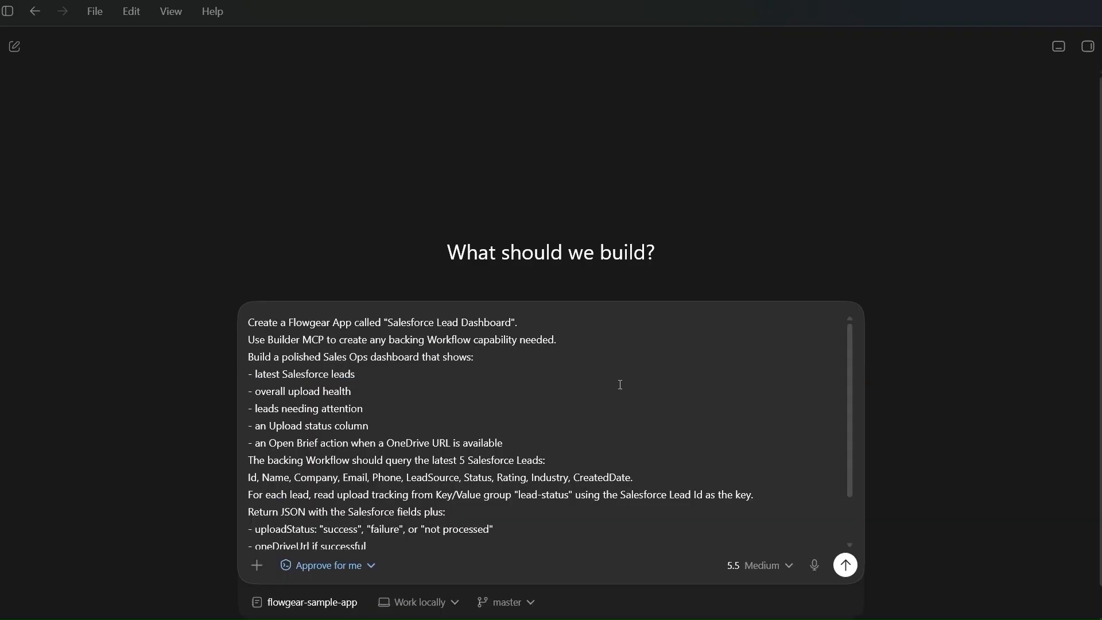
scroll(648, 439, "down", 2)
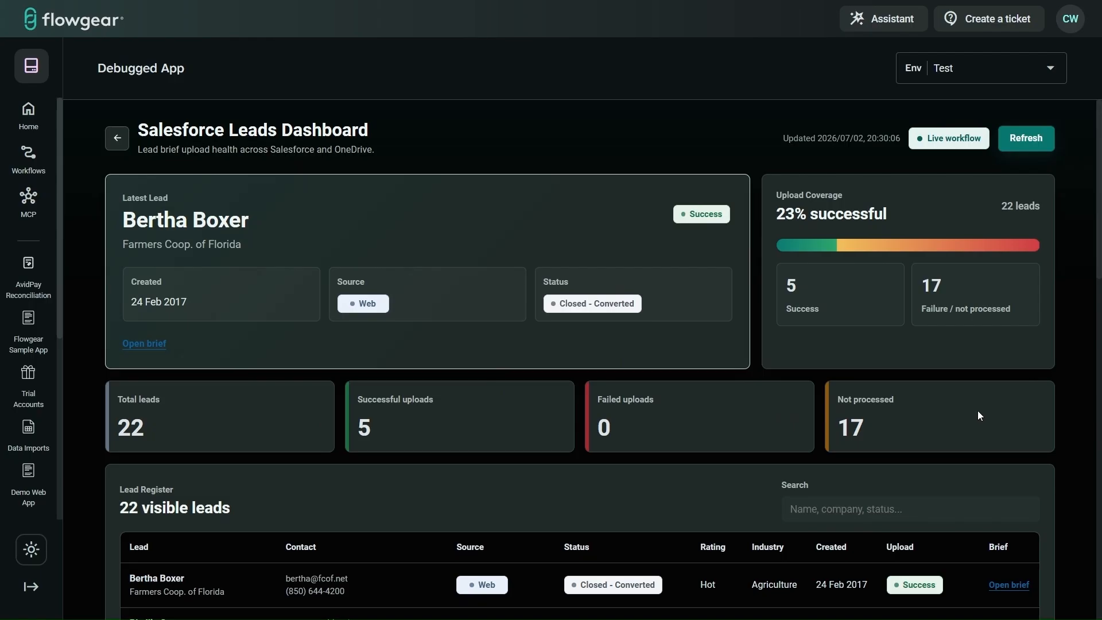
Step: Scroll down the Lead Register to the Not Processed rows with their Run buttons
scroll(978, 412, "down", 5)
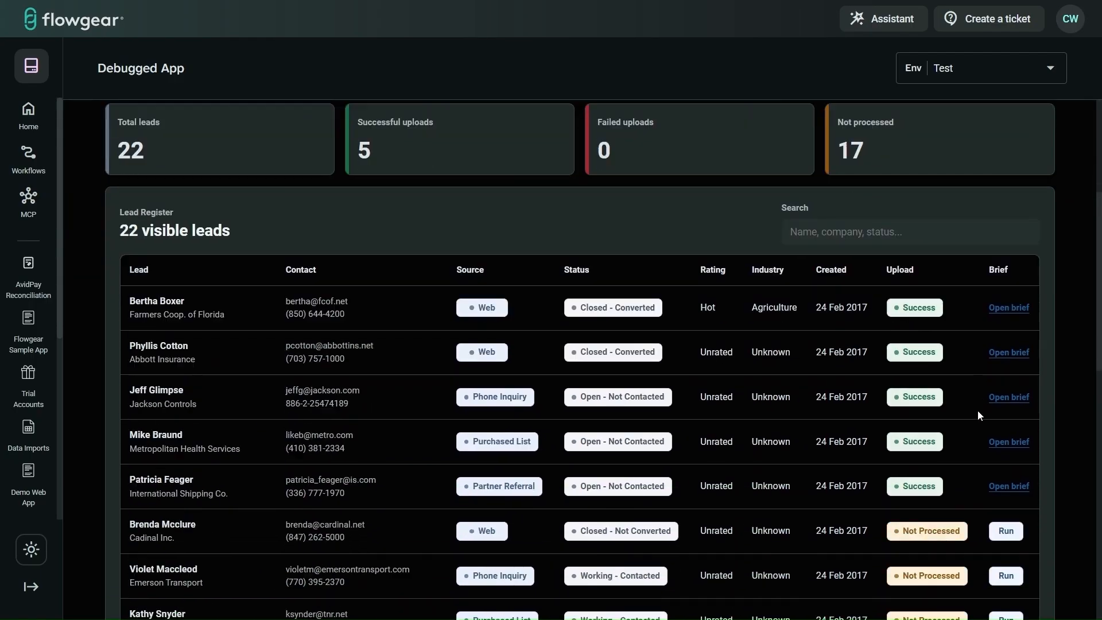
scroll(977, 411, "down", 1)
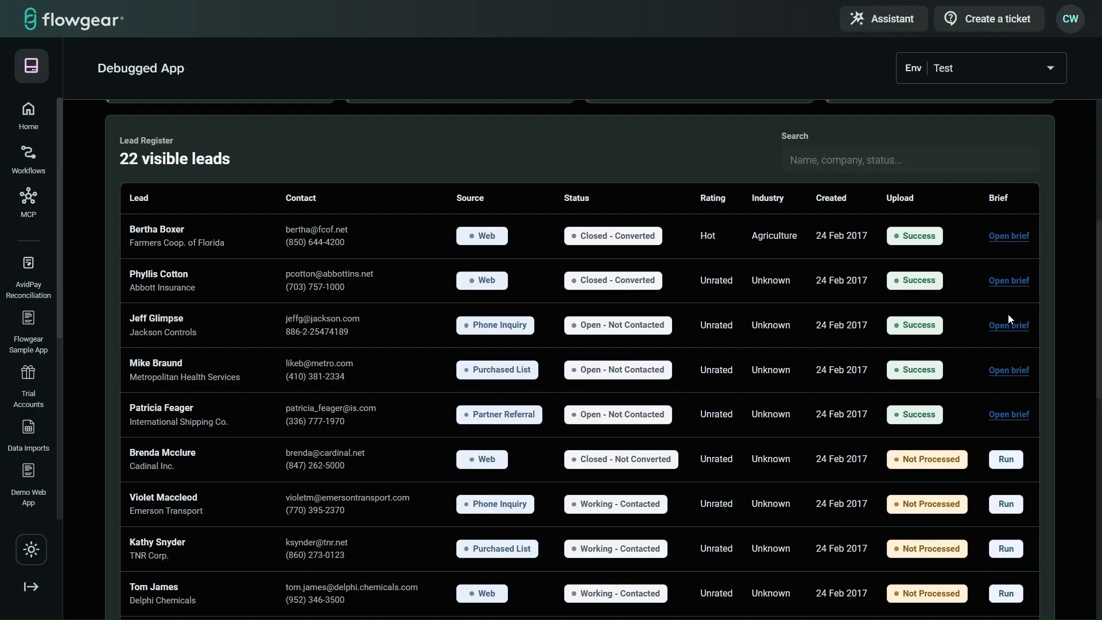
scroll(1011, 319, "down", 2)
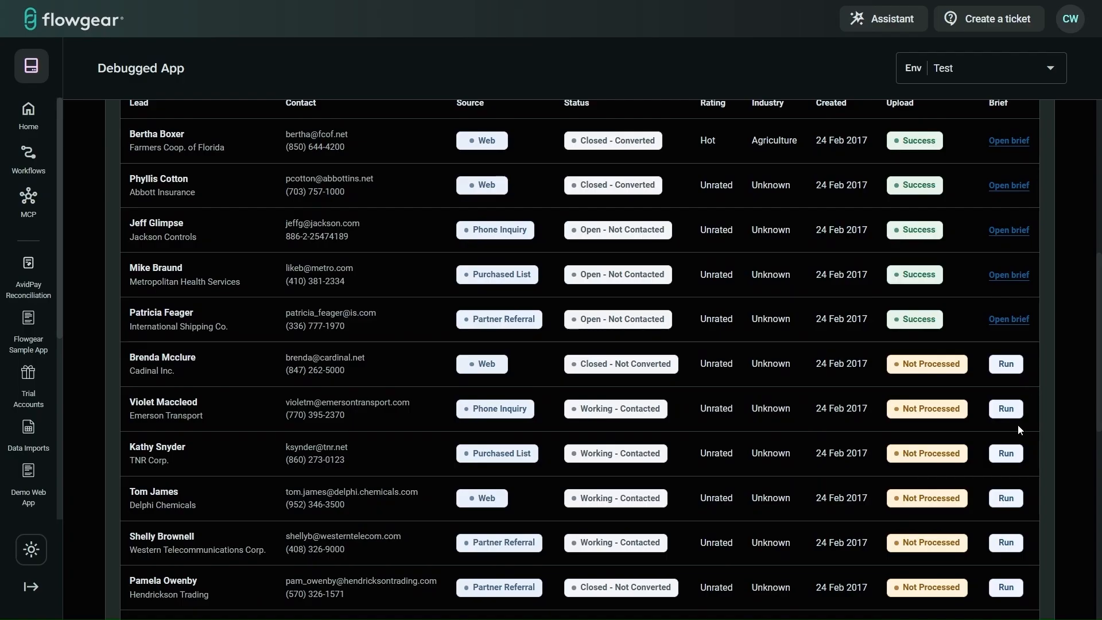
scroll(1019, 428, "down", 1)
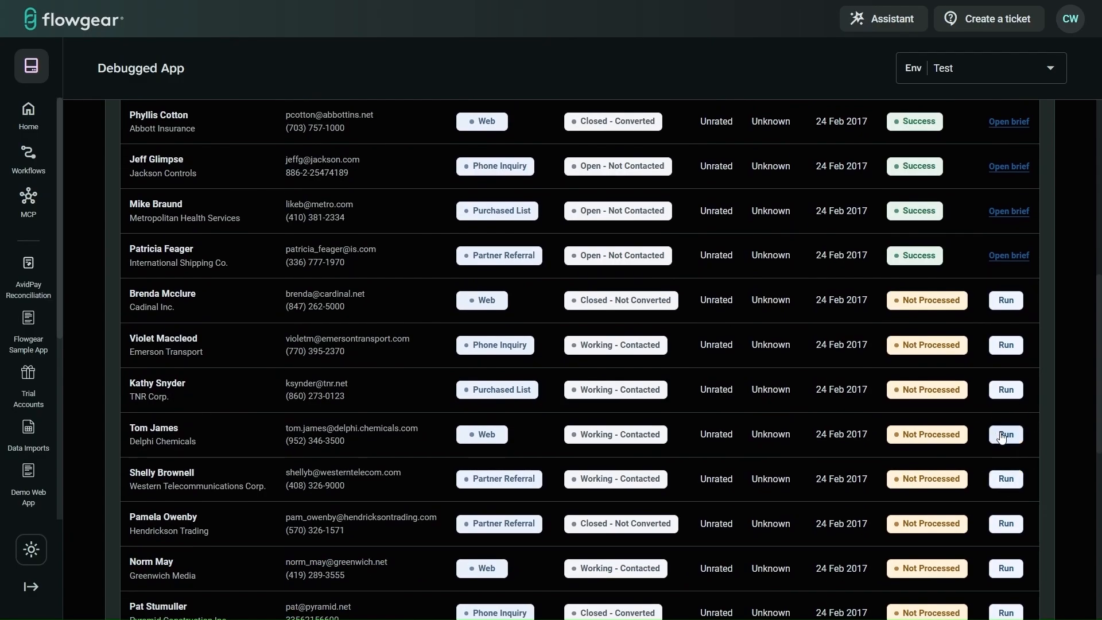
Step: Run the Delphi Chemicals lead so its upload shows Success with an Open brief link
left_click(1007, 434)
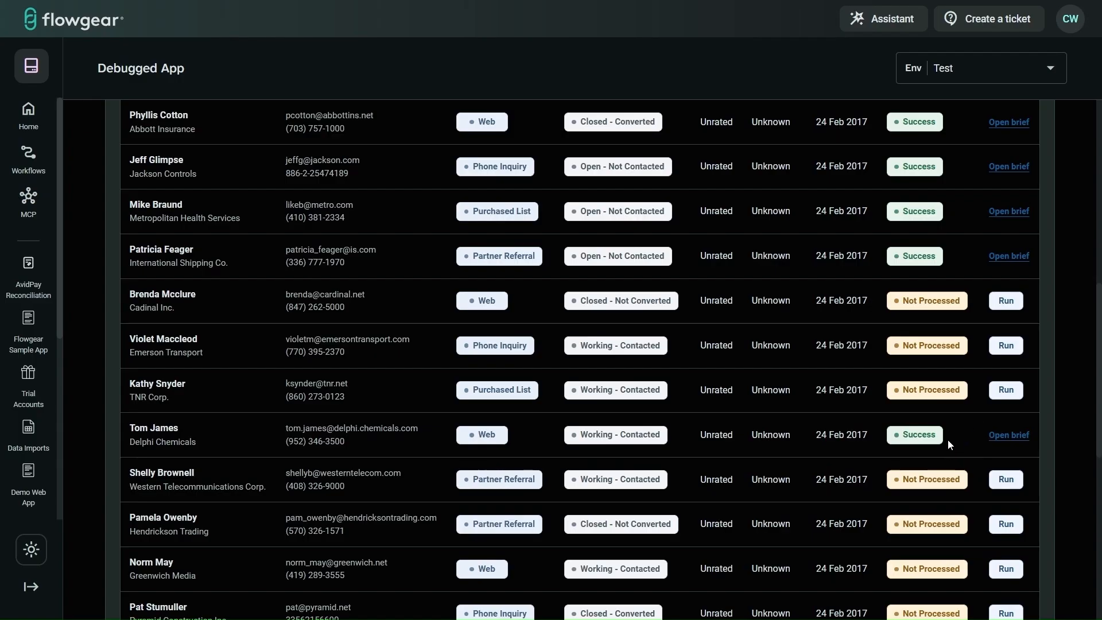
Step: Preview the Delphi Chemicals lead's new brief in SharePoint's Salesforce Leads library, then return to the dashboard
mouse_move(326, 4)
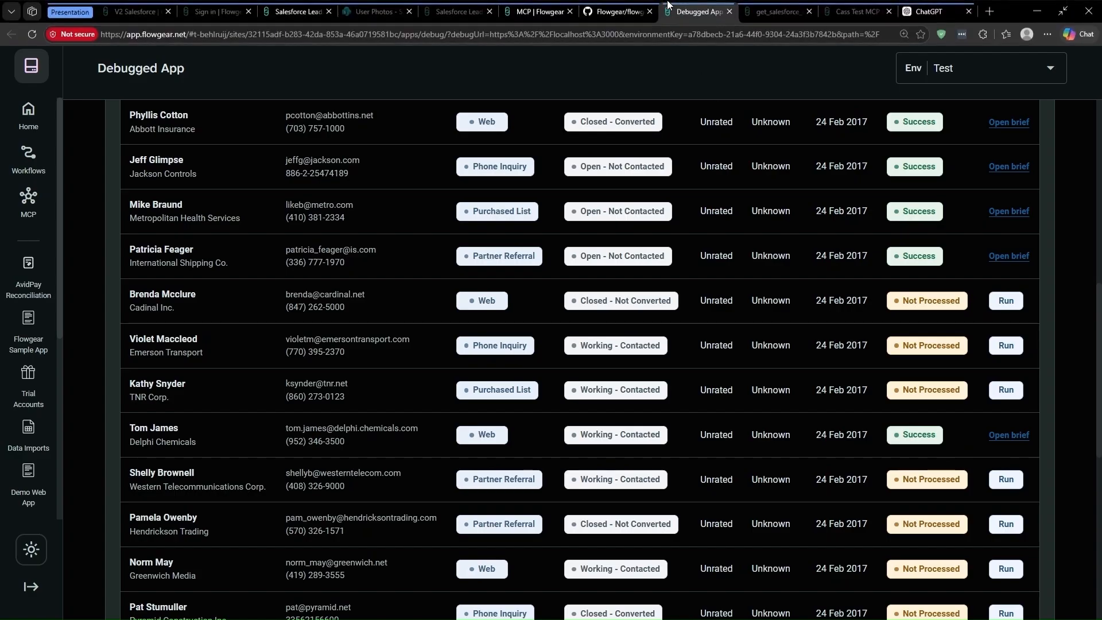
left_click(373, 12)
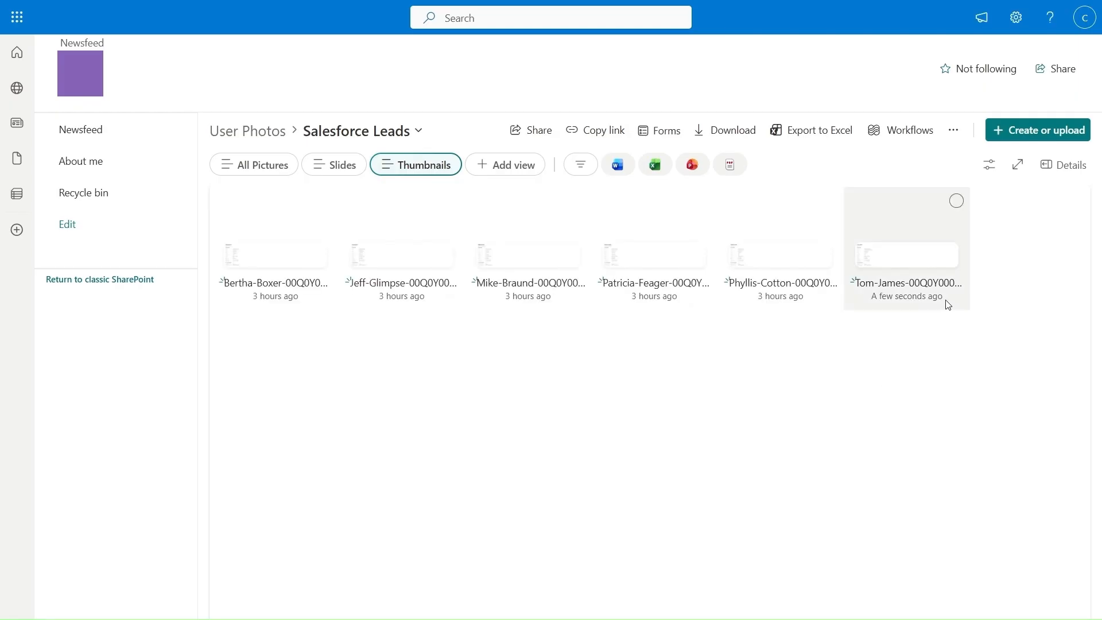
left_click(932, 255)
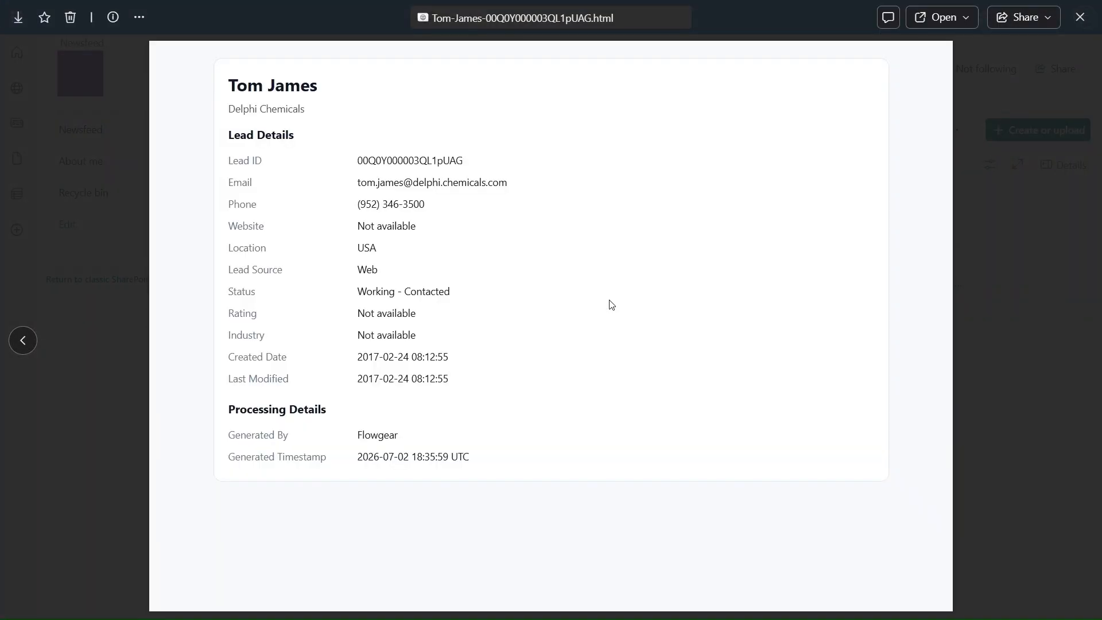
left_click(694, 11)
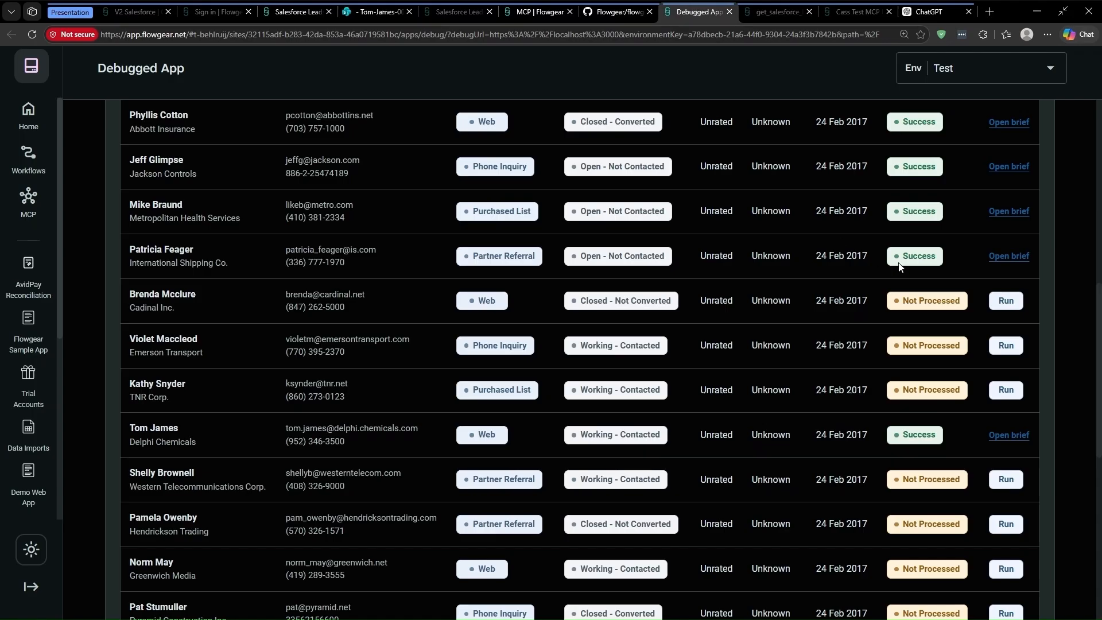
Step: Review the dashboard cards and lead register: 6 successful uploads and 16 not processed
scroll(900, 268, "up", 7)
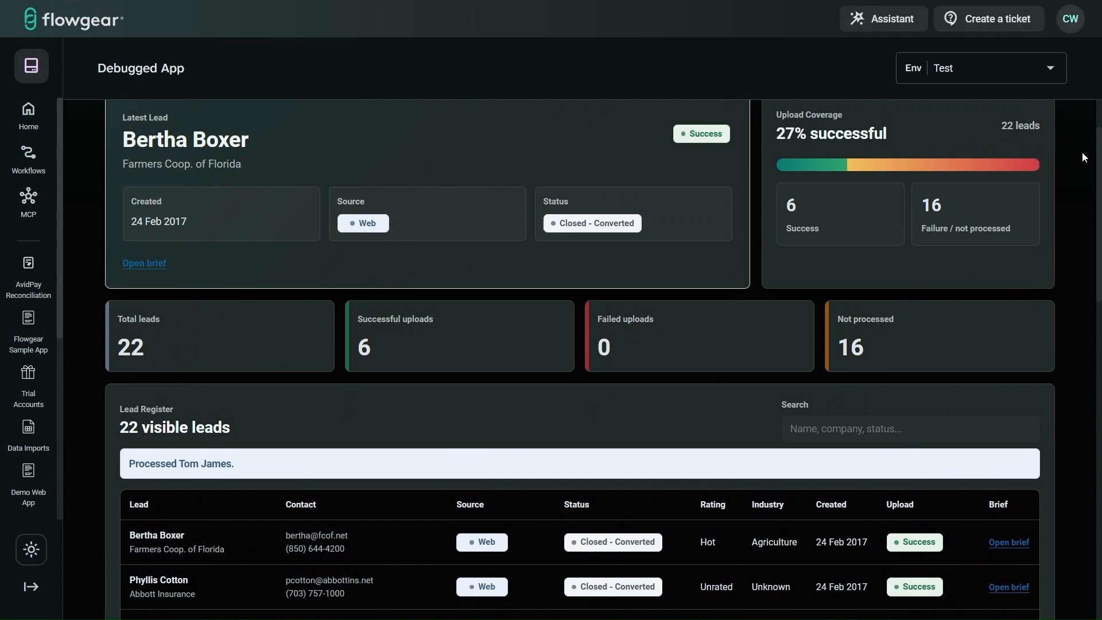
scroll(1082, 158, "up", 2)
scroll(1082, 158, "down", 5)
scroll(1082, 158, "up", 4)
scroll(1082, 158, "up", 1)
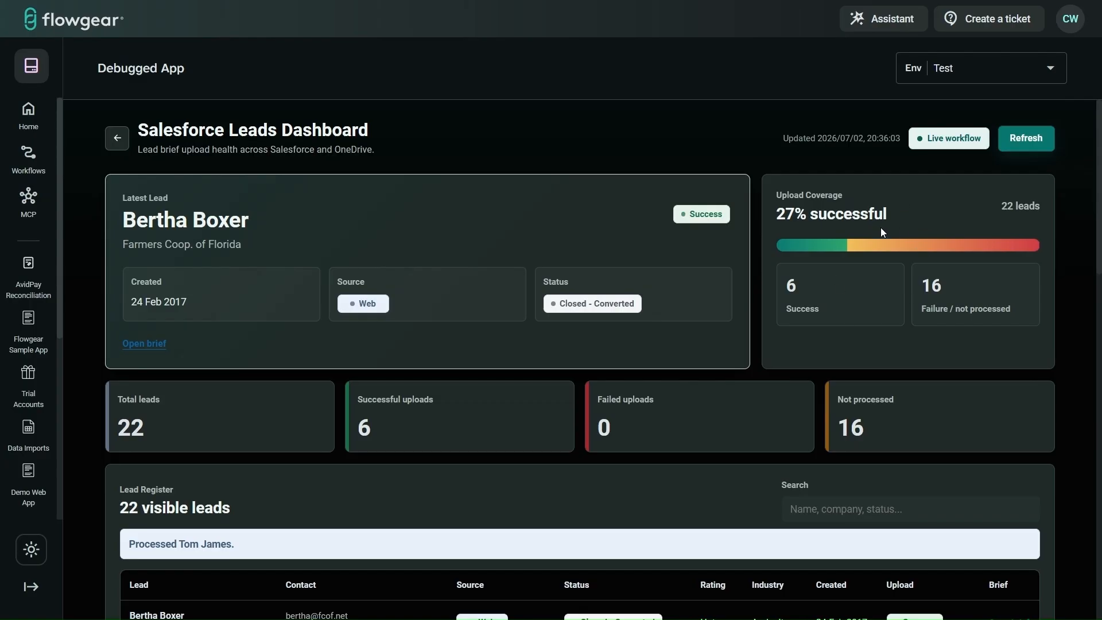
scroll(882, 231, "down", 10)
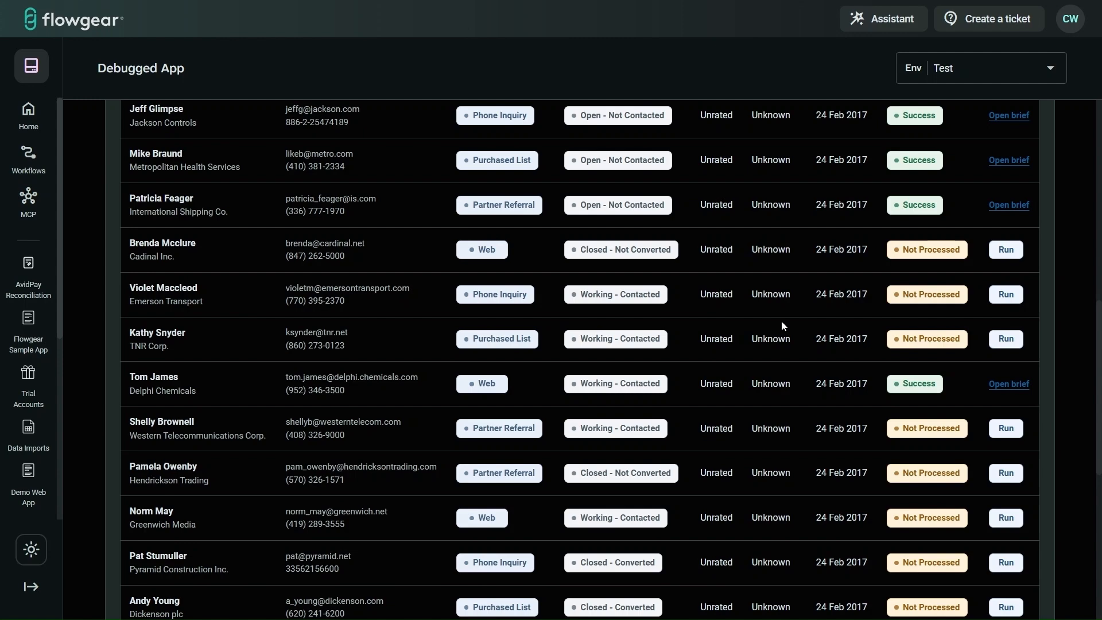
scroll(781, 322, "up", 10)
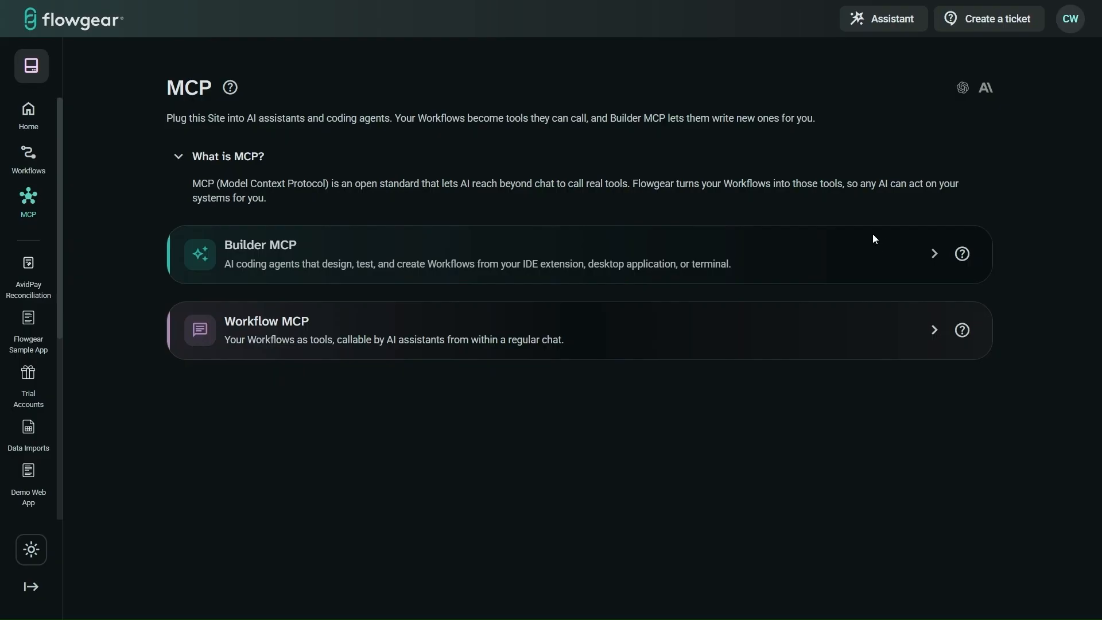
Step: Expand the Workflow MCP card to reveal the Test server URL and ChatGPT connection steps
left_click(829, 339)
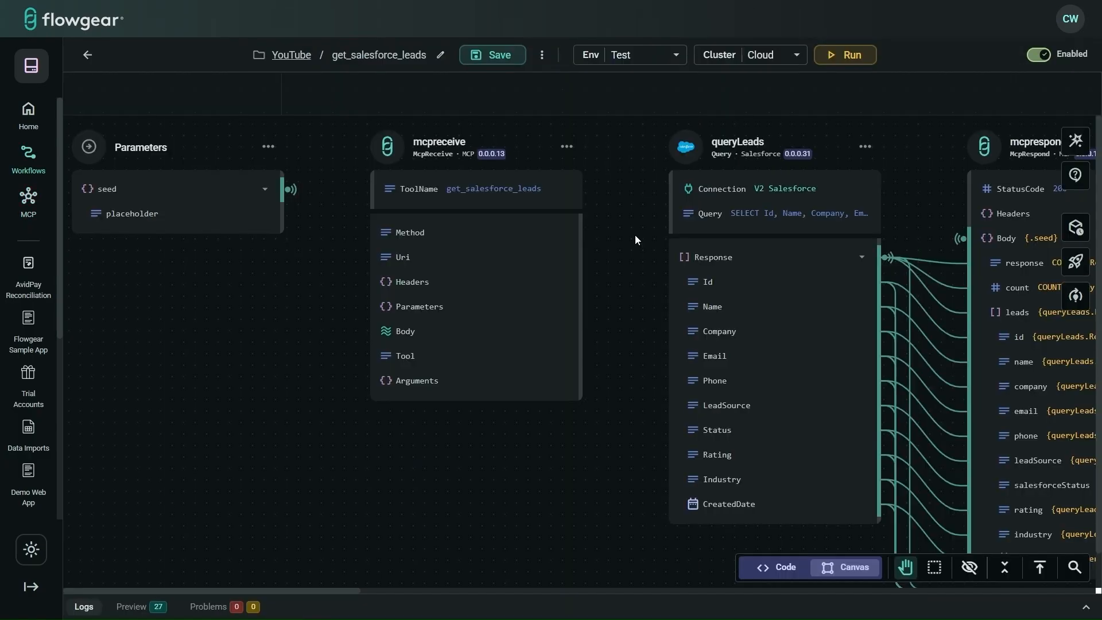
Step: Pan across the get_salesforce_leads workflow: mcpreceive, queryLeads Salesforce query and mcprespond
scroll(635, 236, "right", 3)
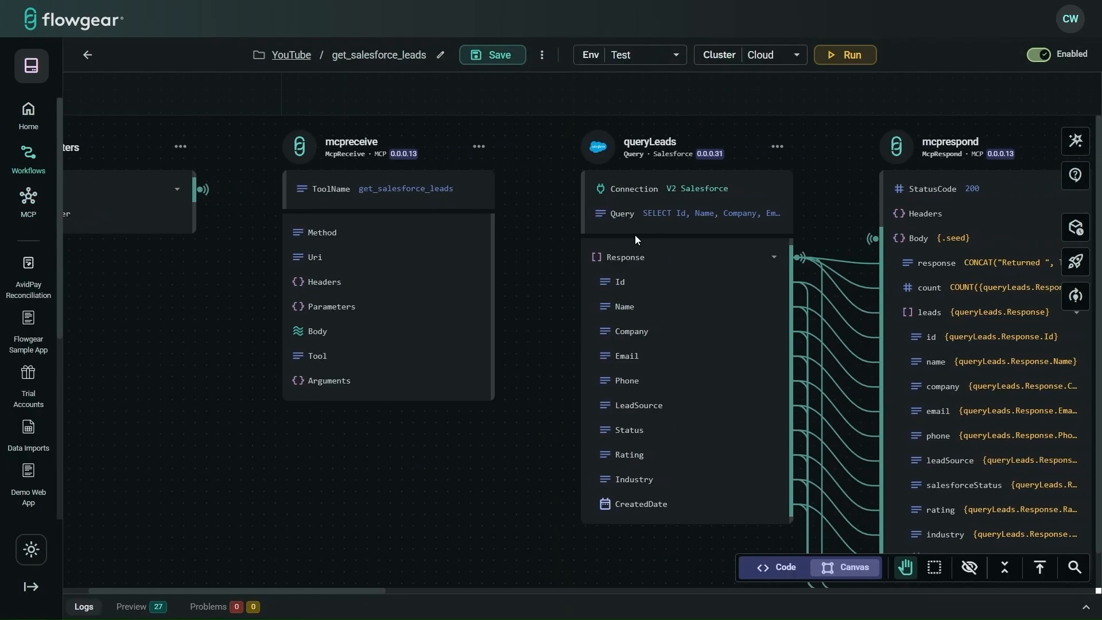
scroll(636, 240, "left", 1)
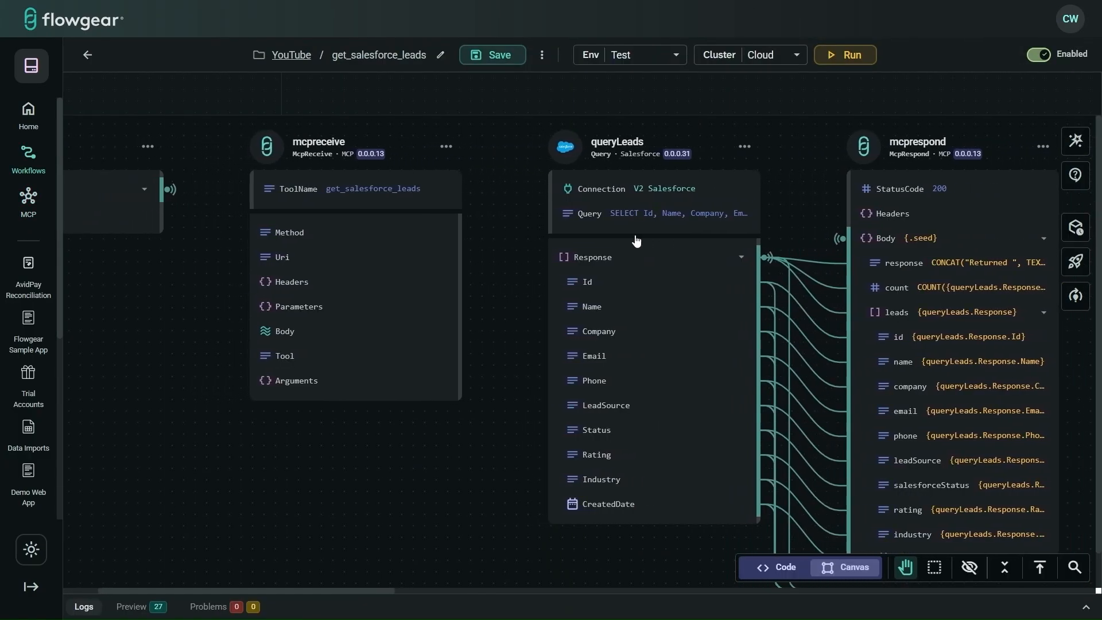
scroll(636, 240, "right", 2)
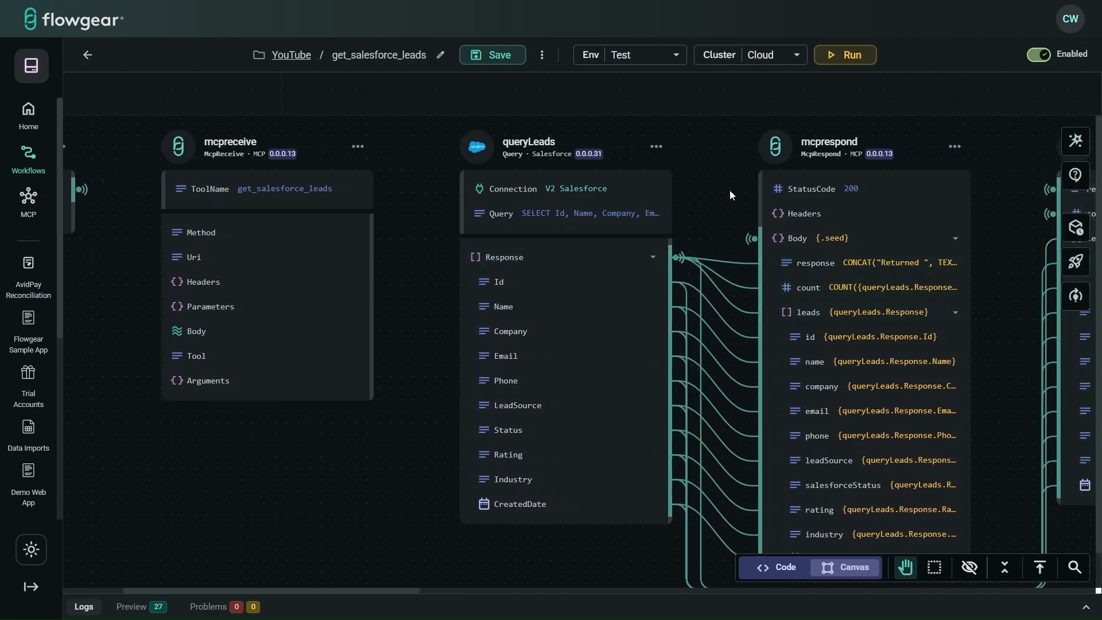
scroll(730, 196, "right", 1)
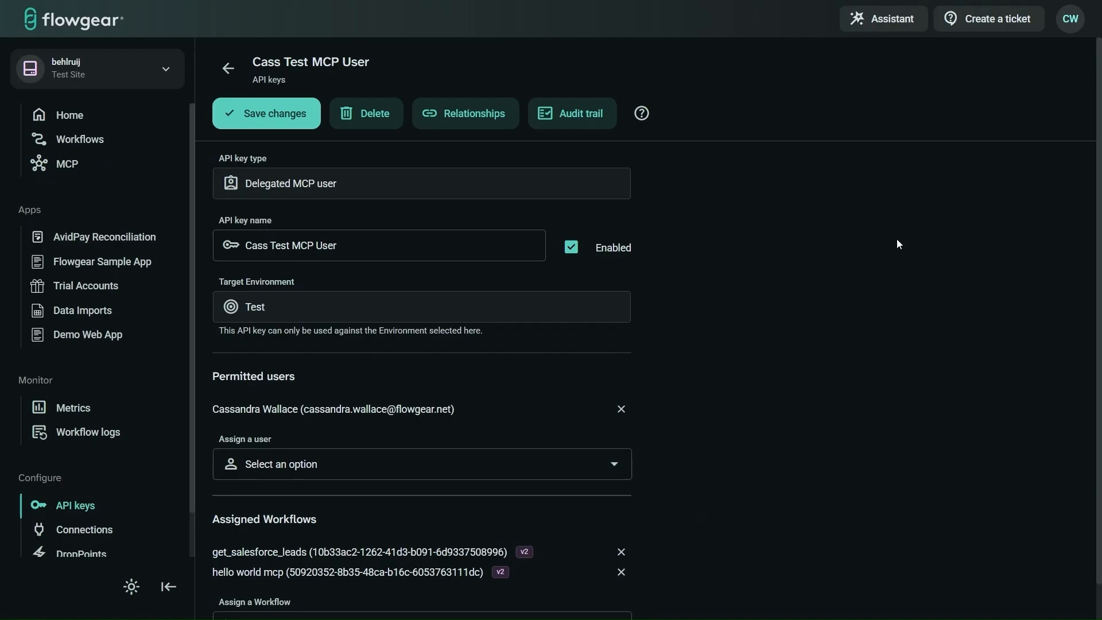
Step: Verify get_salesforce_leads is listed under the delegated MCP key's Assigned Workflows
scroll(856, 251, "down", 1)
scroll(855, 249, "down", 1)
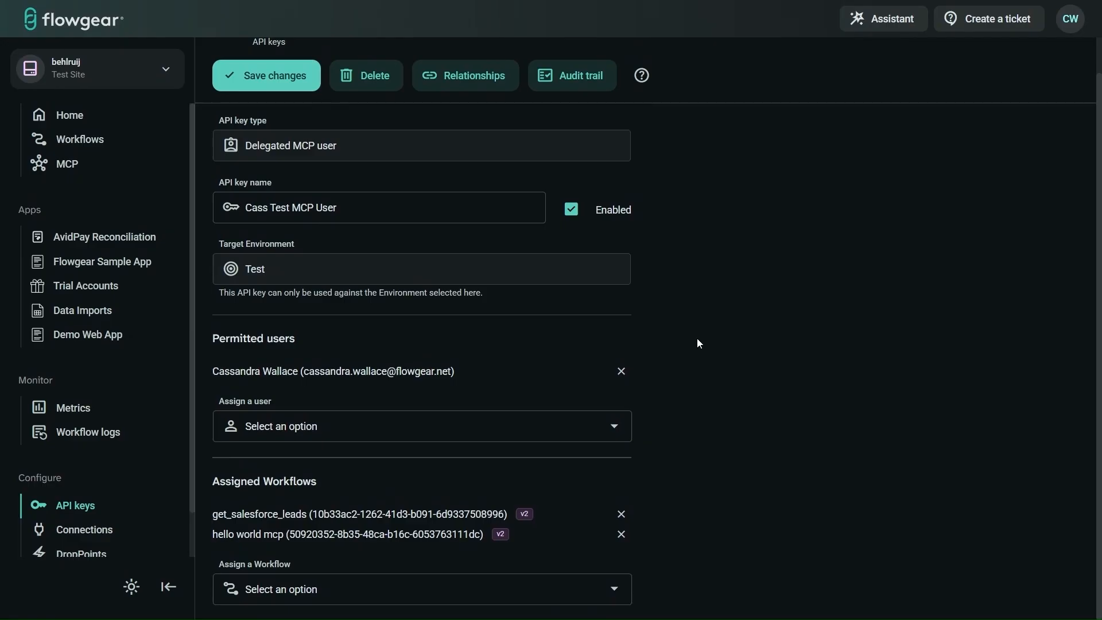
left_click_drag(213, 513, 306, 519)
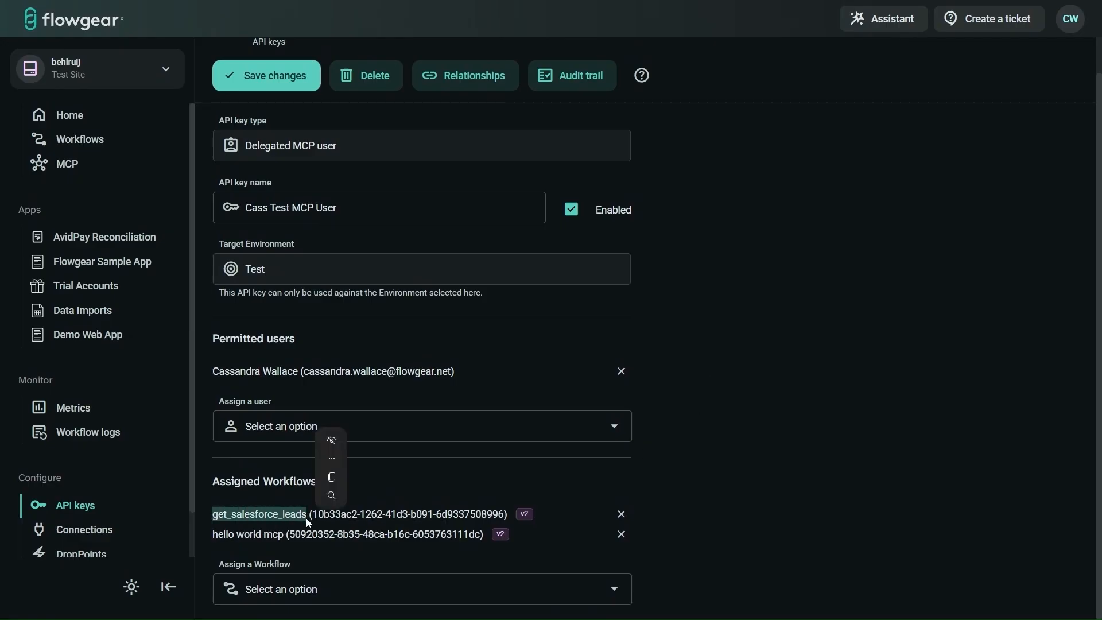
left_click(696, 504)
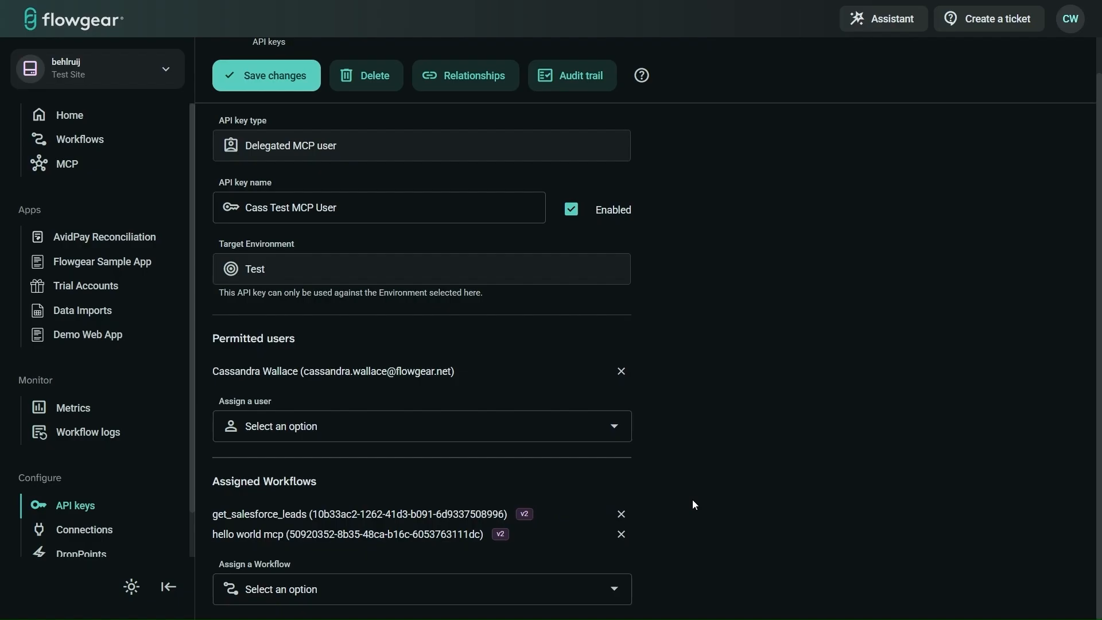
scroll(761, 418, "up", 1)
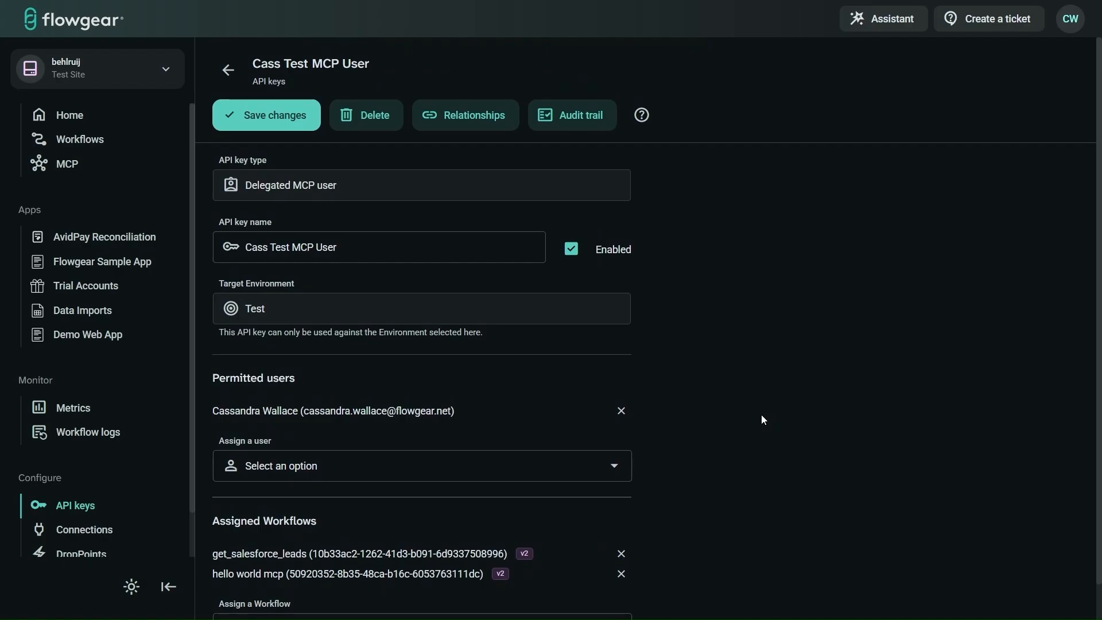
scroll(761, 417, "down", 1)
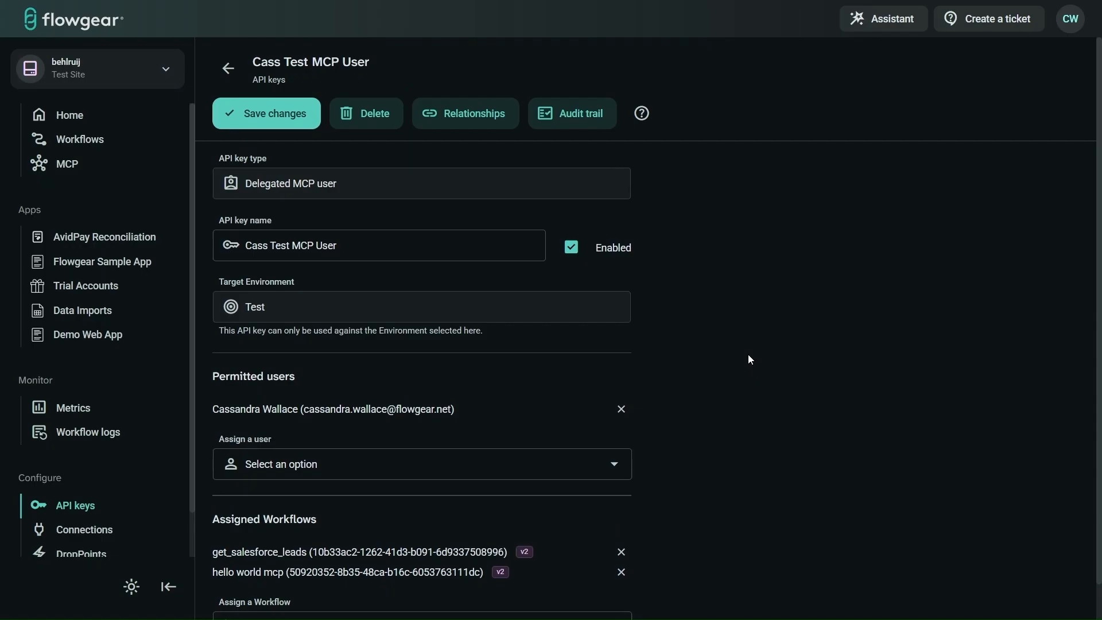
scroll(677, 486, "down", 1)
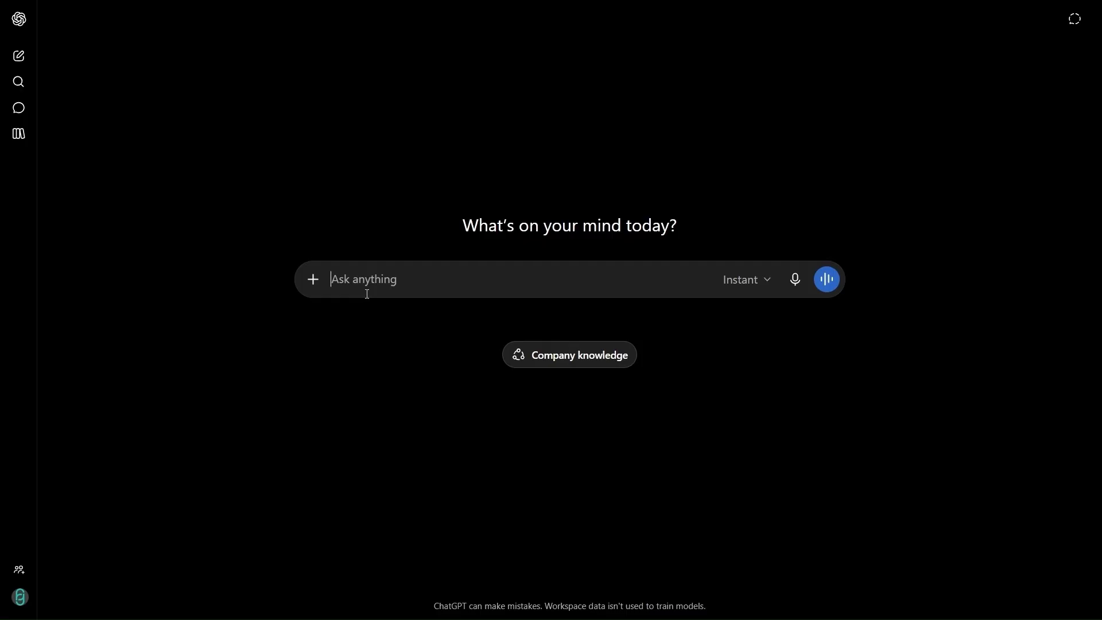
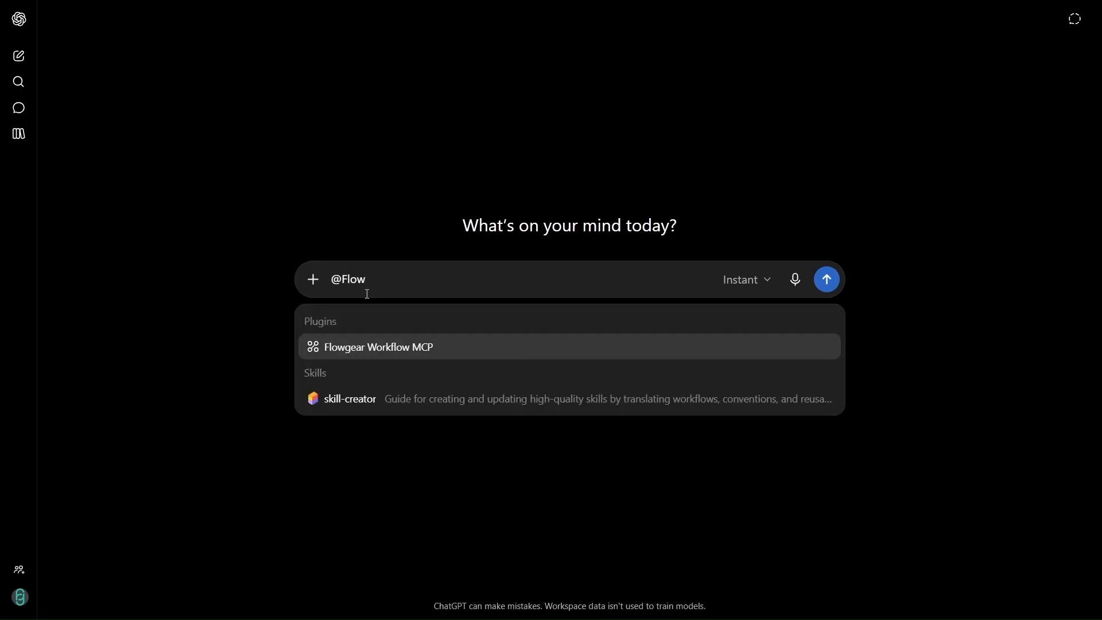
key("Return")
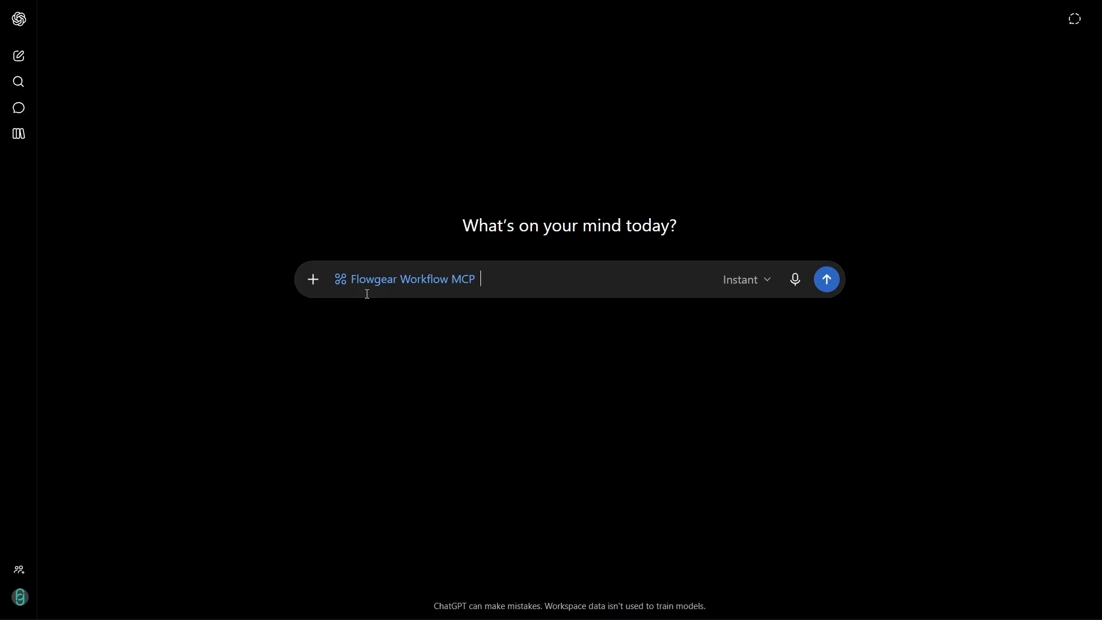
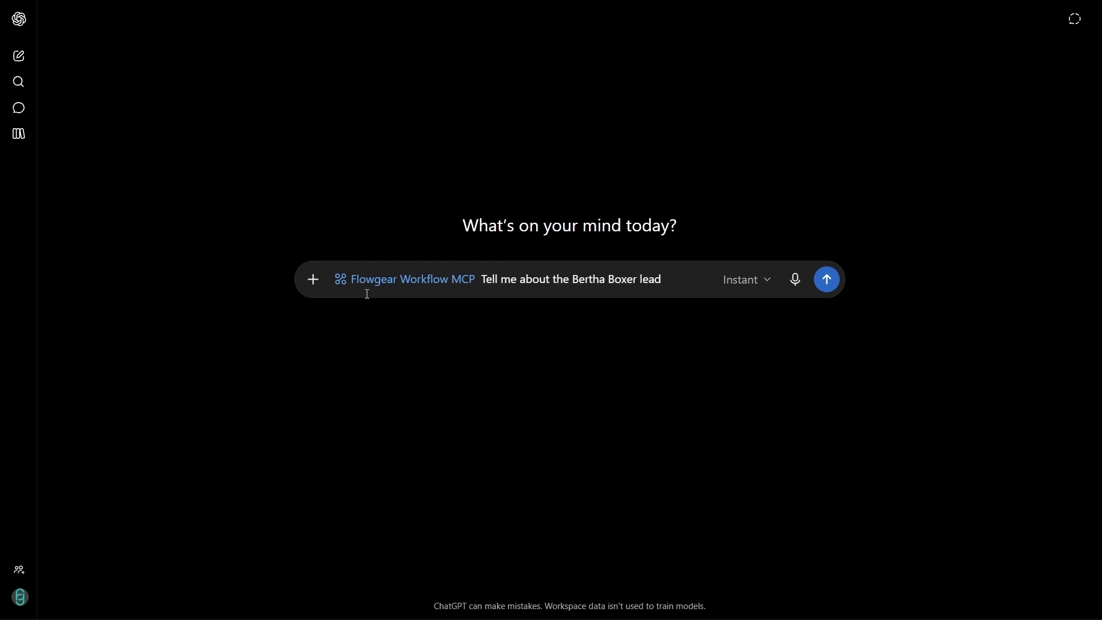
key("Return")
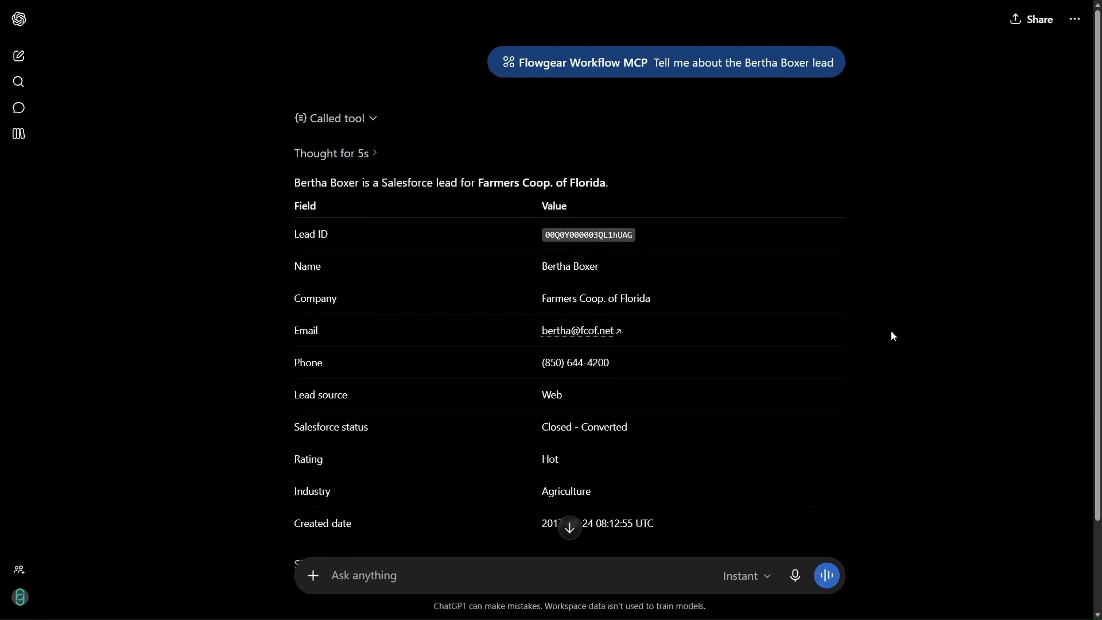
scroll(757, 346, "down", 2)
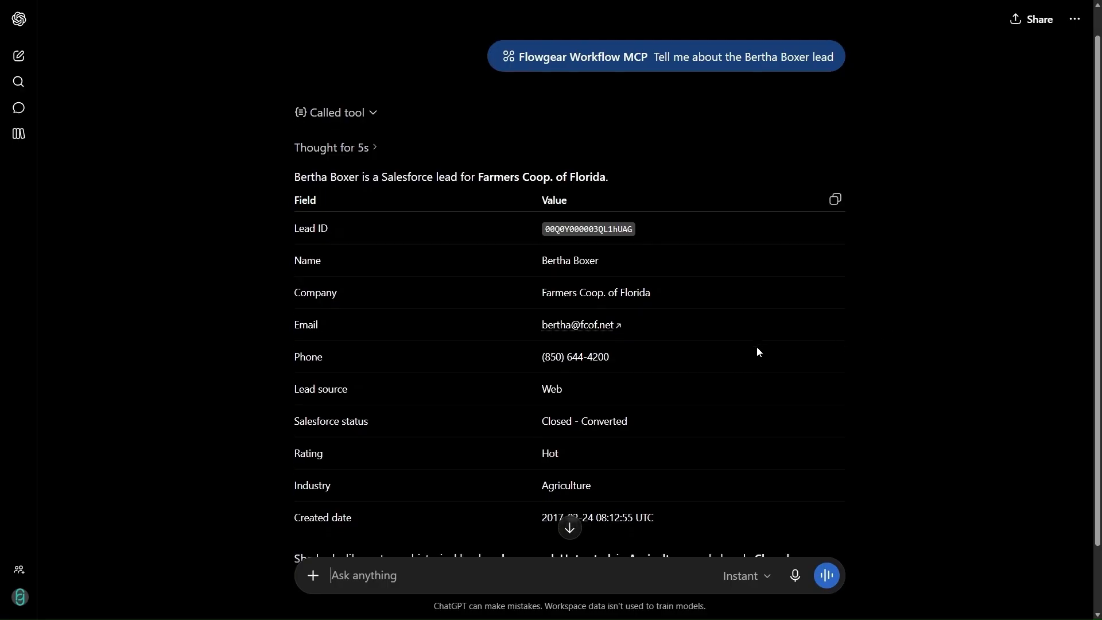
scroll(596, 161, "up", 1)
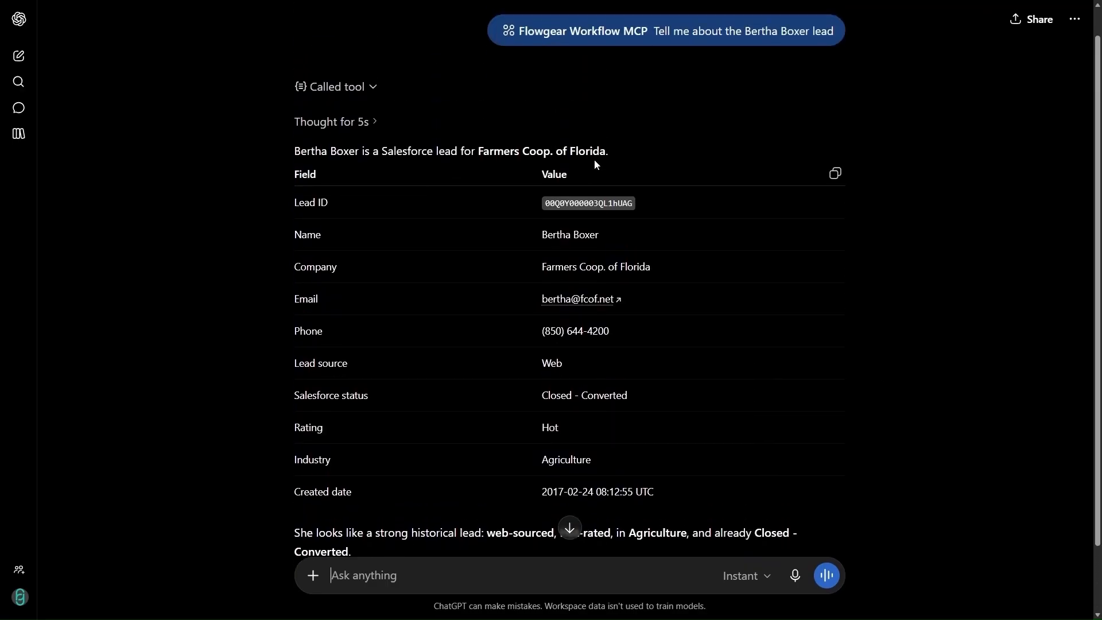
left_click(348, 89)
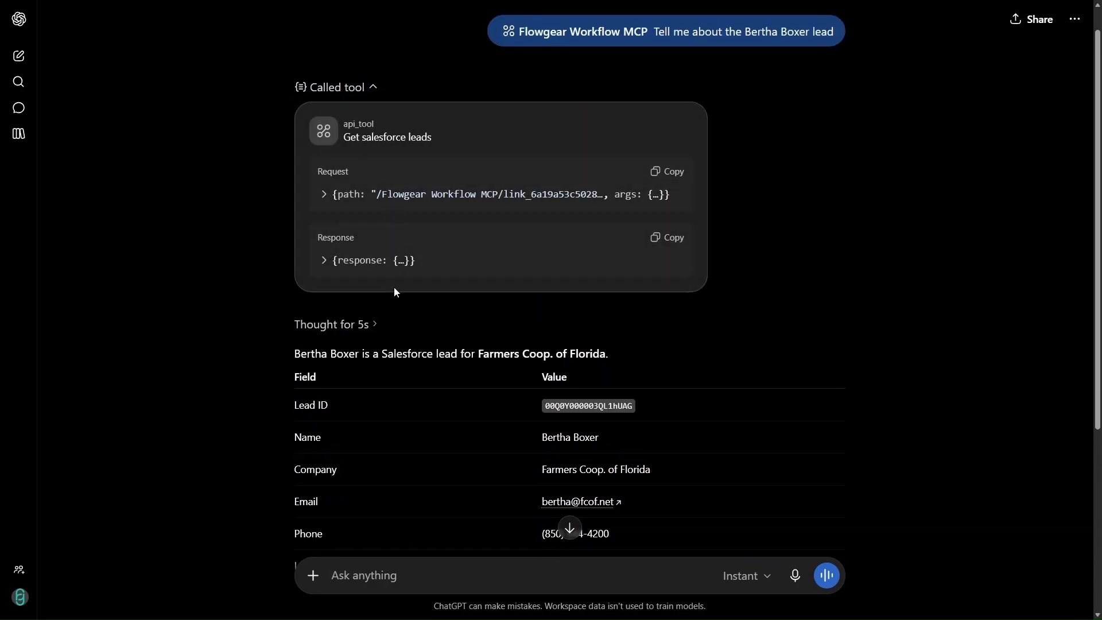
left_click_drag(344, 137, 436, 136)
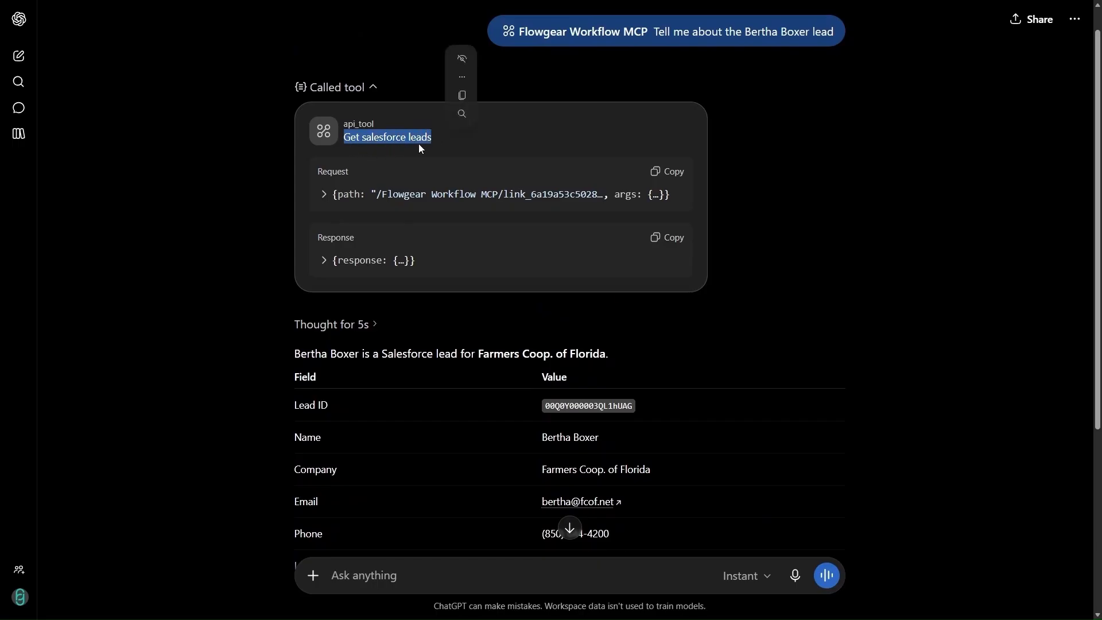
left_click(363, 89)
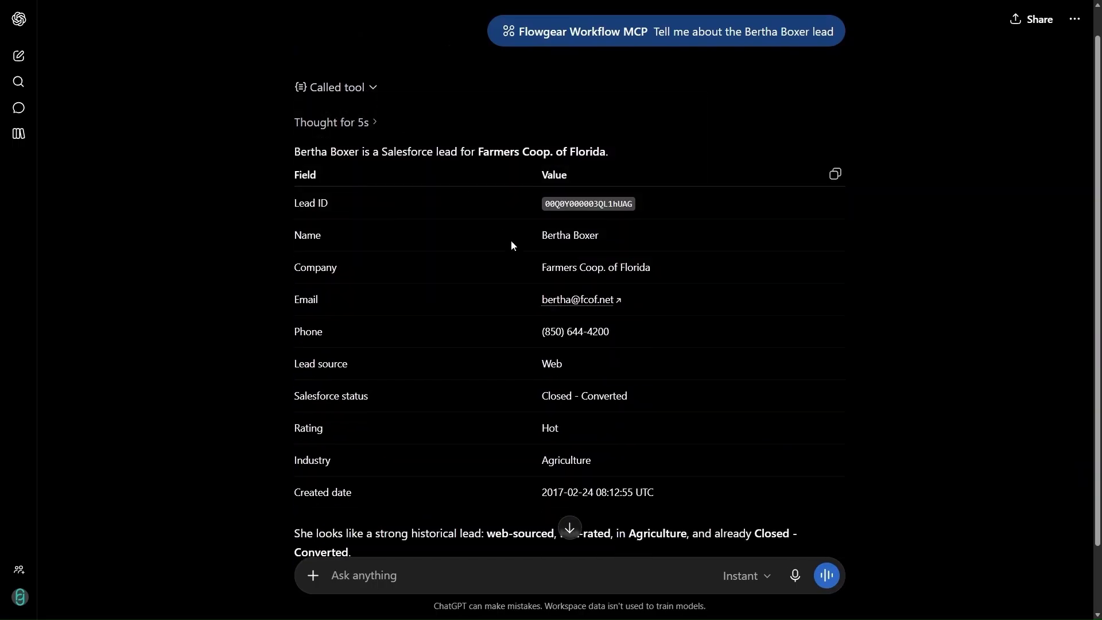
scroll(799, 360, "down", 1)
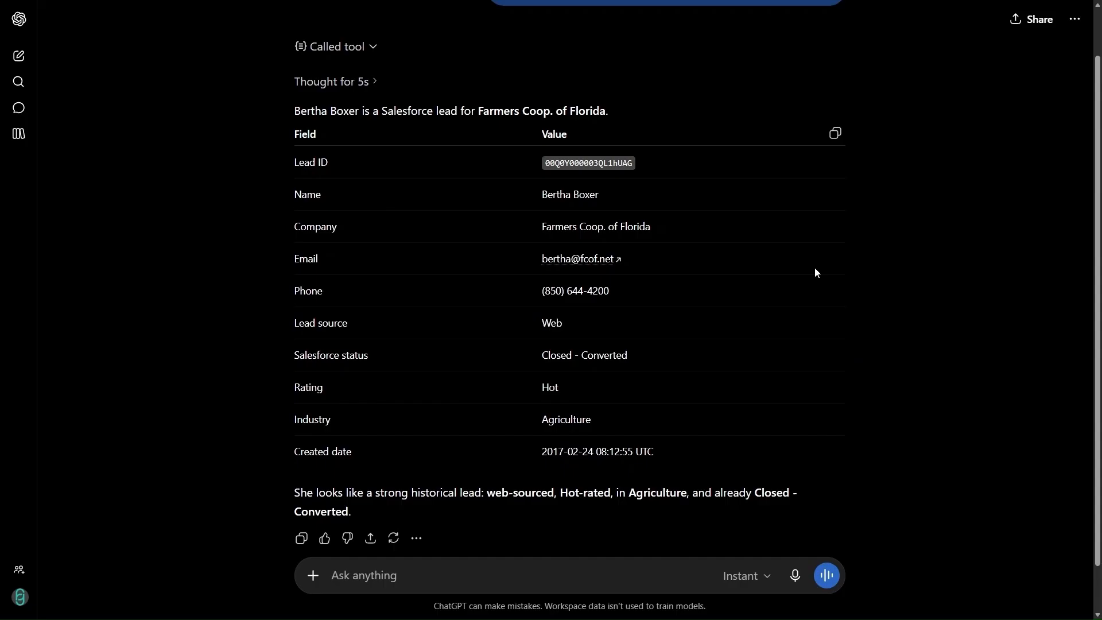
scroll(816, 273, "up", 2)
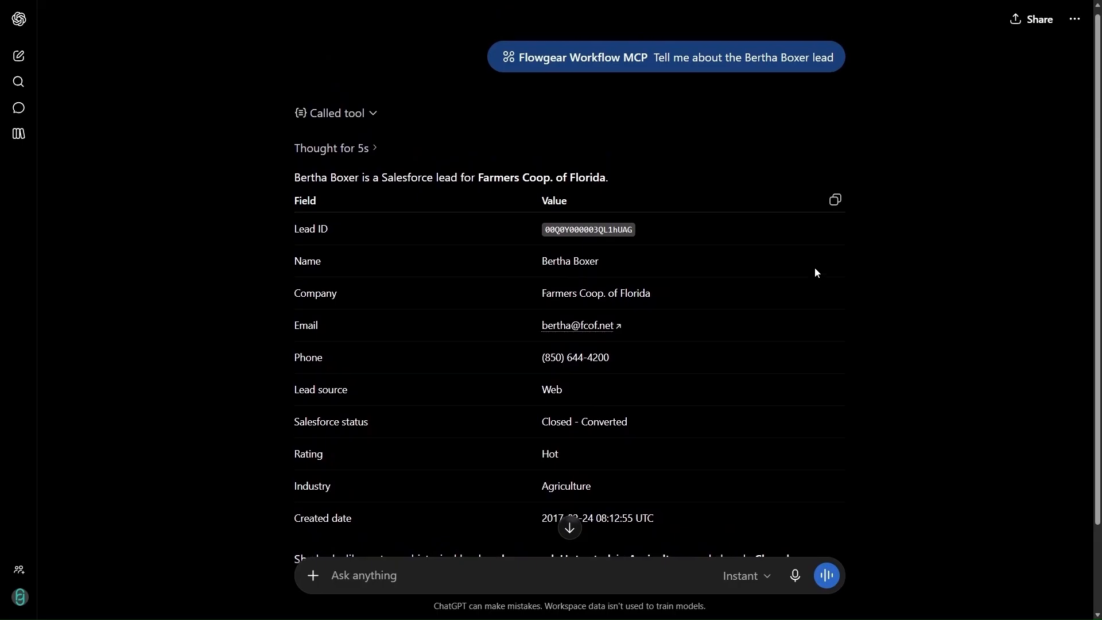